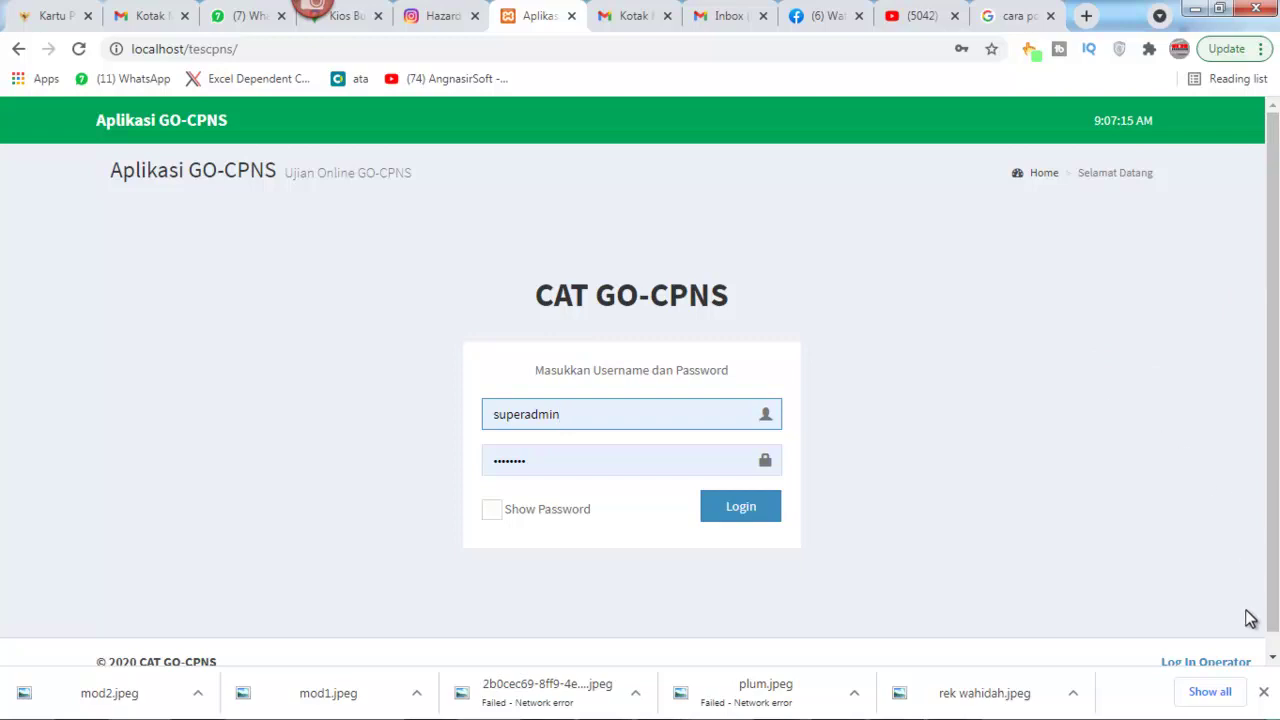
- Dismiss the browser's downloads bar, then open the SYSTEM (C:) drive in Windows Explorer
left_click(1263, 691)
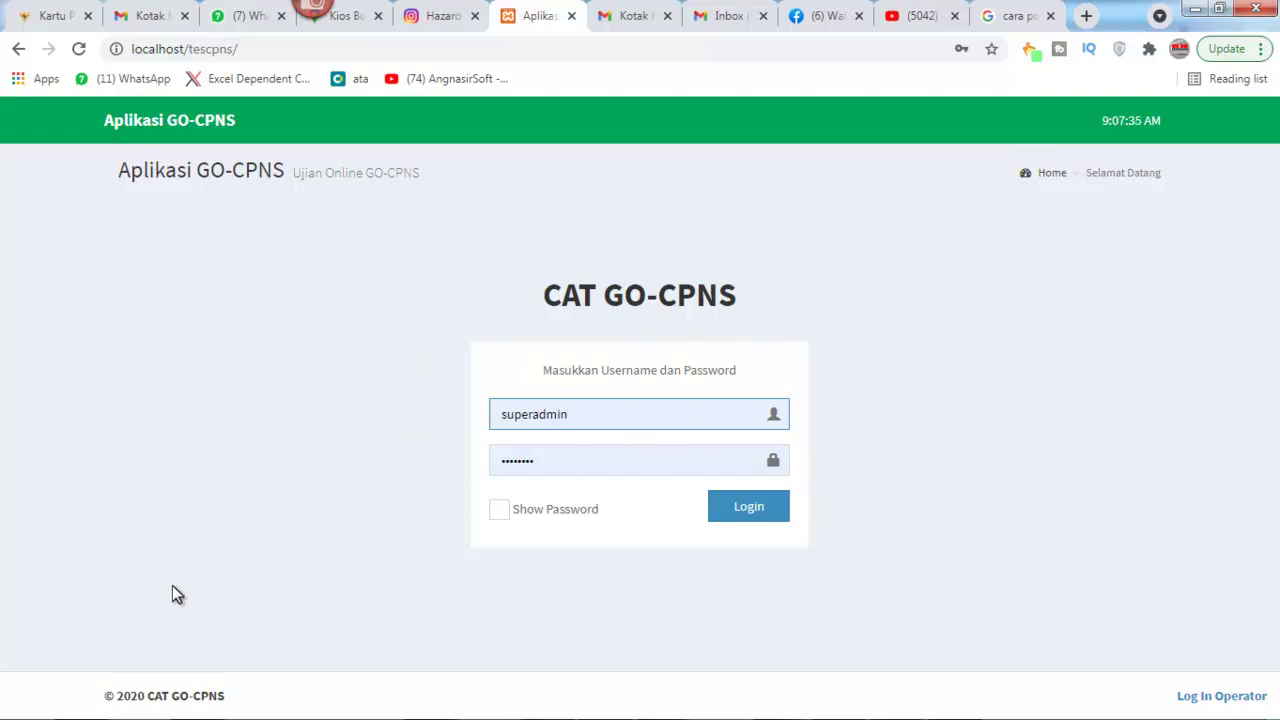
mouse_move(32, 712)
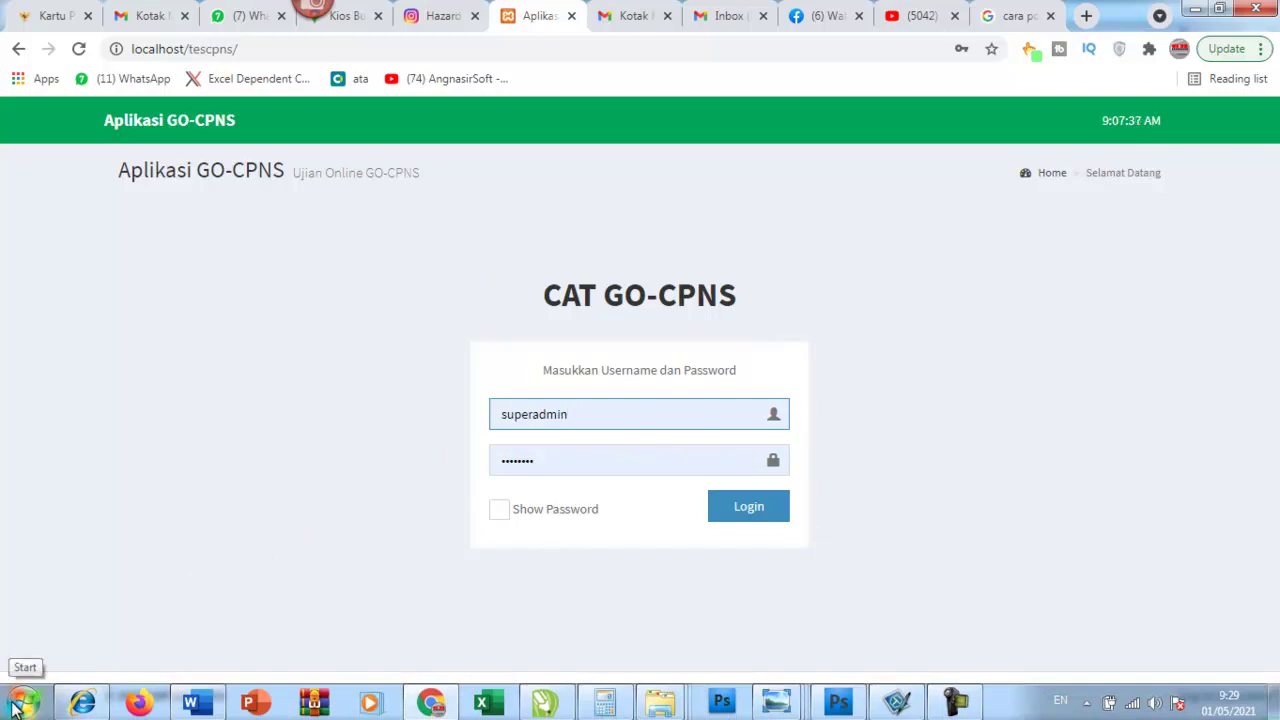
left_click(18, 708)
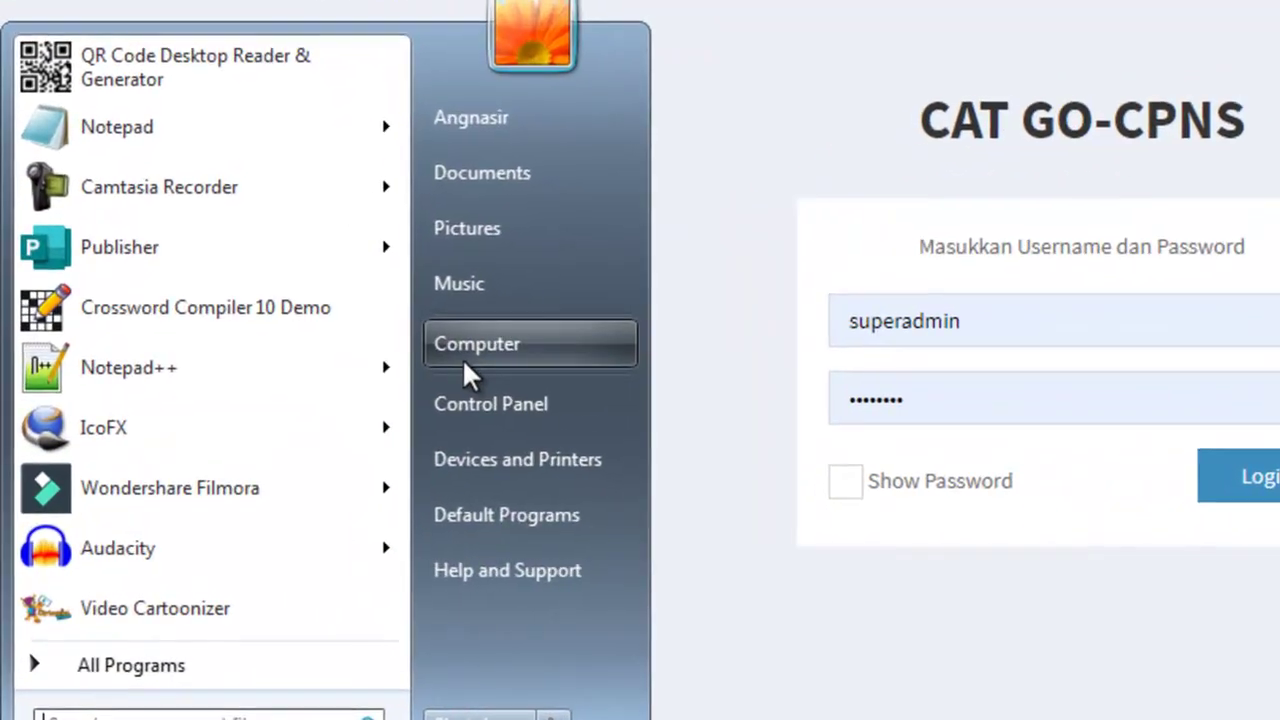
left_click(274, 434)
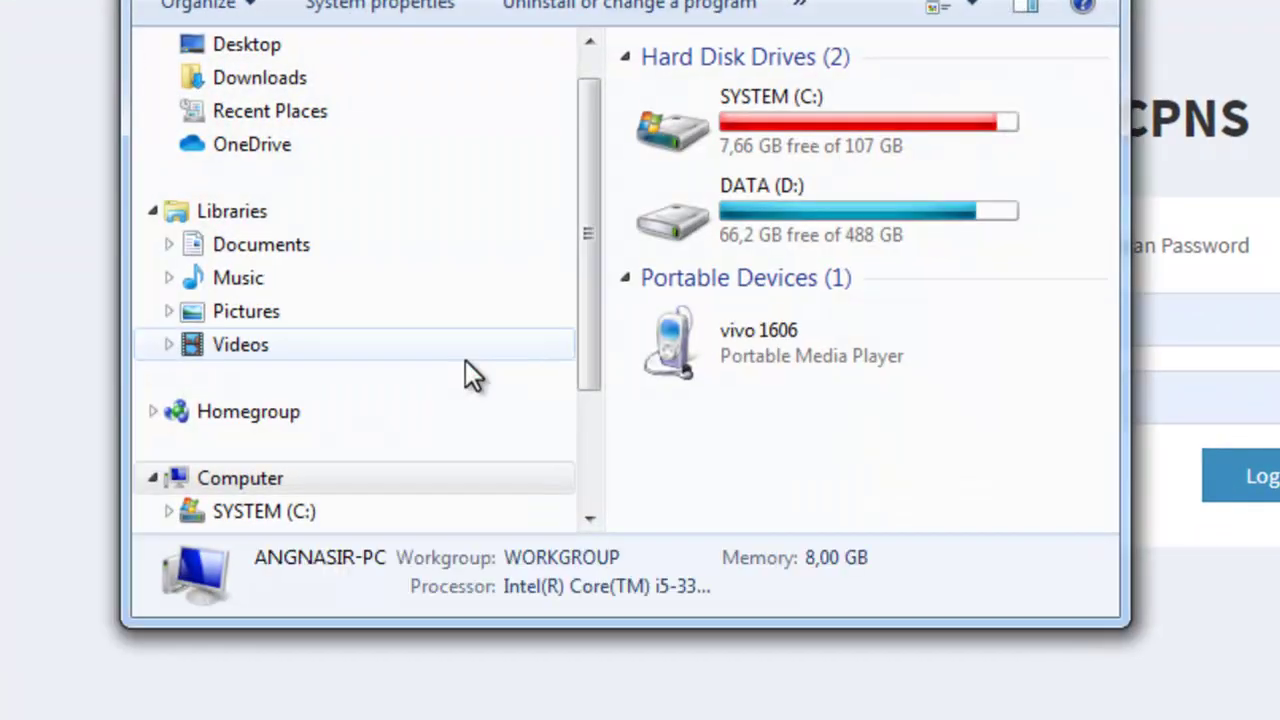
double_click(740, 125)
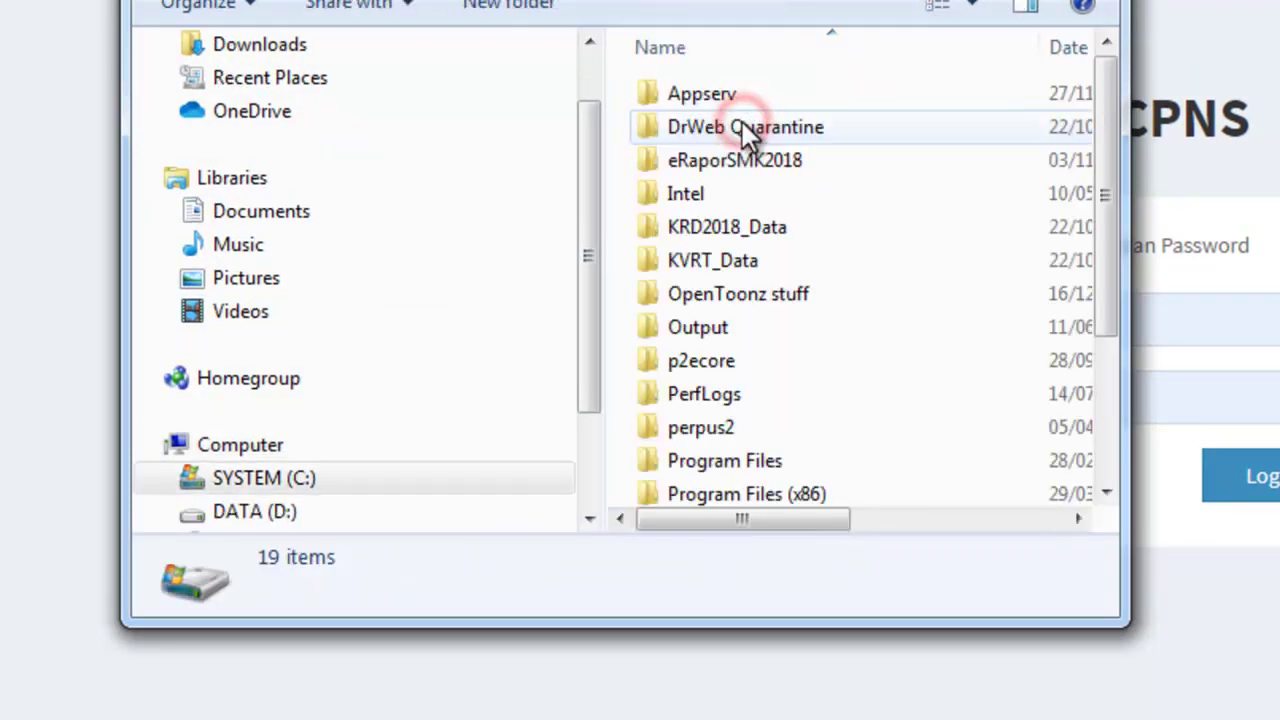
- Open the xampp folder on the C: drive and launch xampp-control.exe
scroll(800, 380, "down", 2)
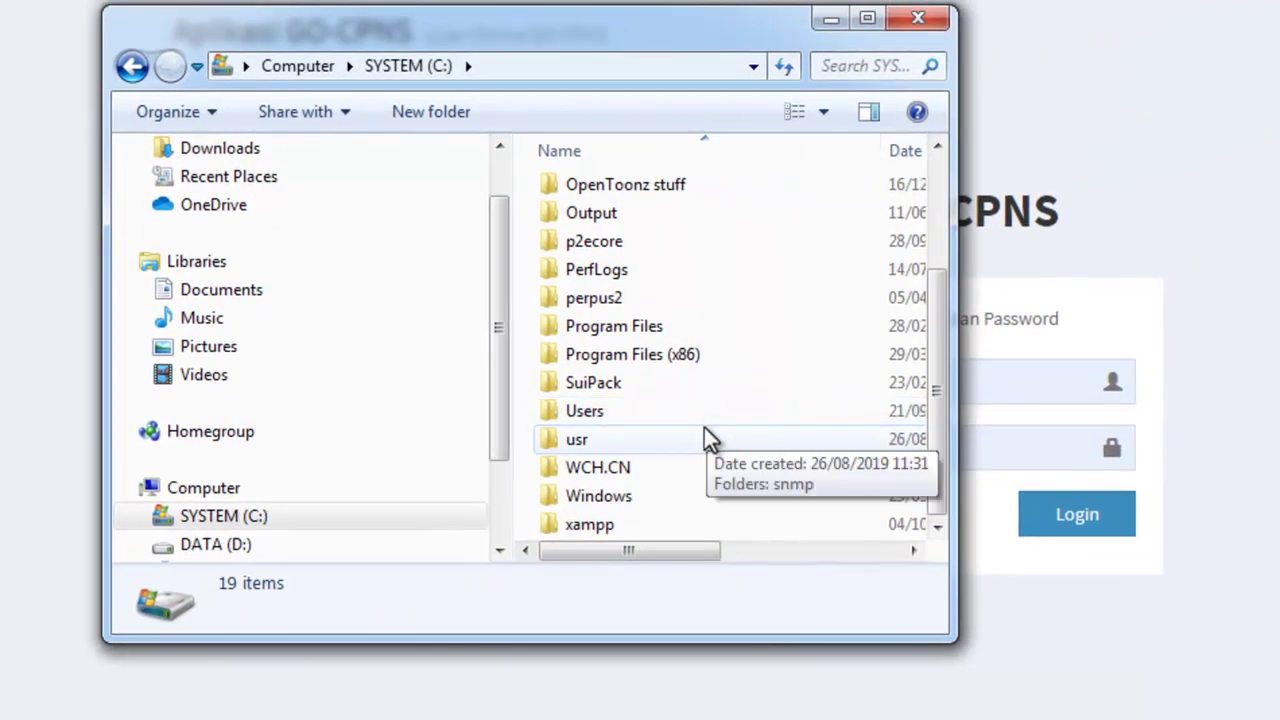
left_click(655, 509)
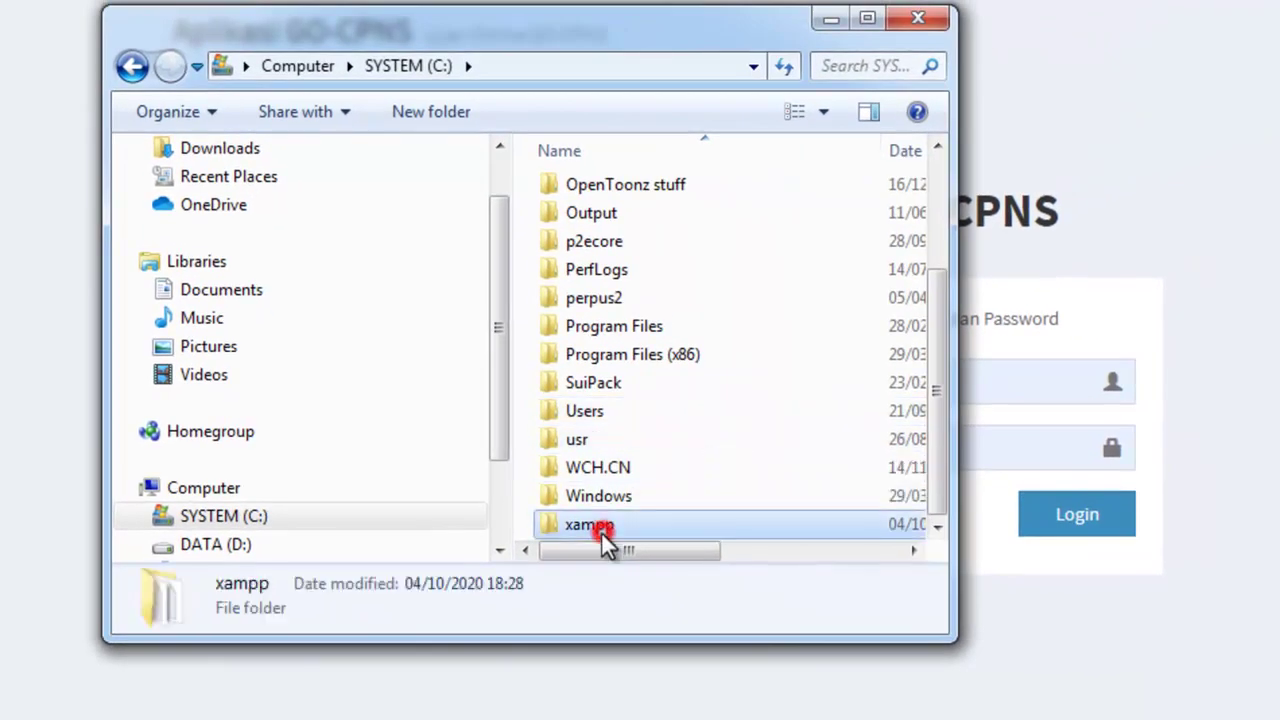
double_click(599, 527)
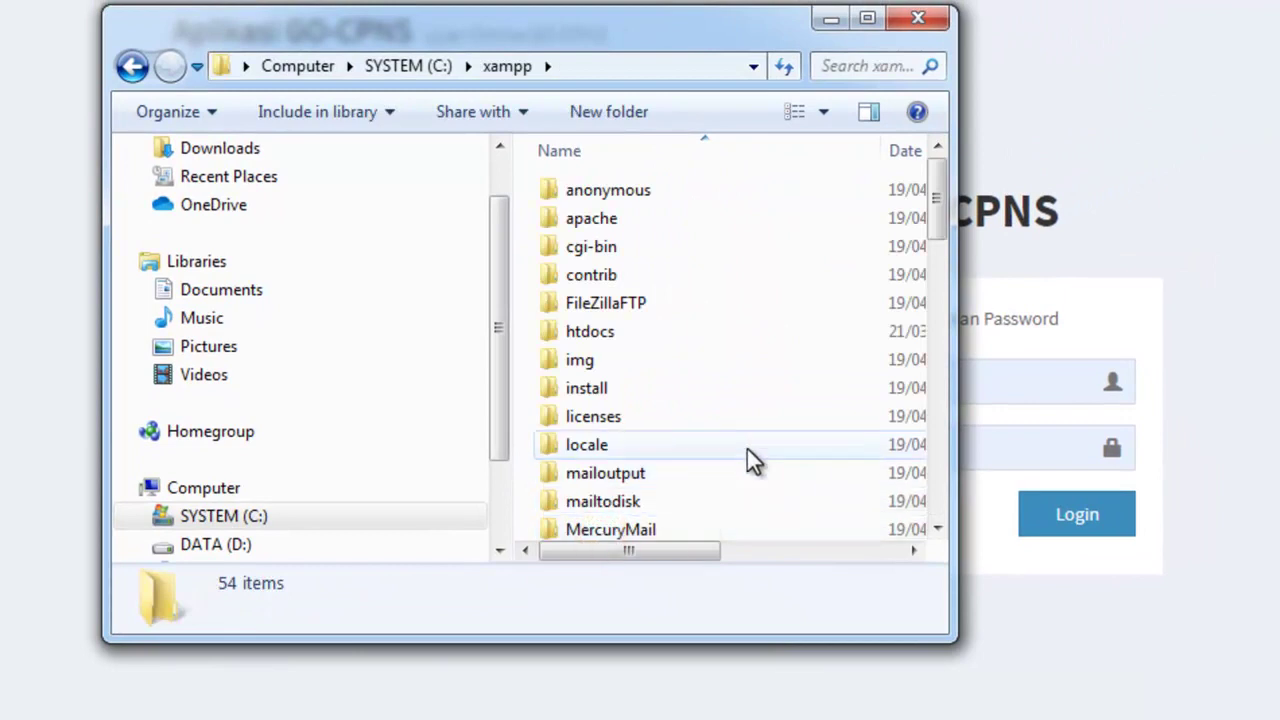
scroll(637, 362, "down", 7)
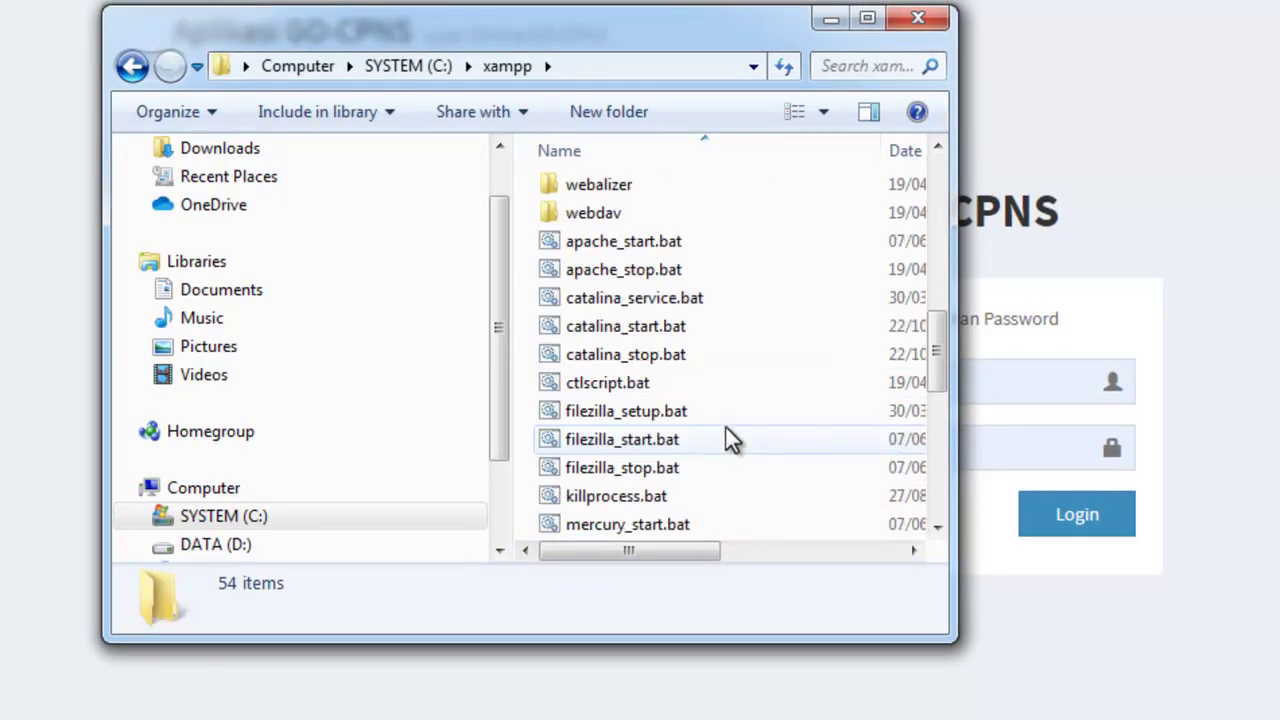
scroll(716, 451, "down", 5)
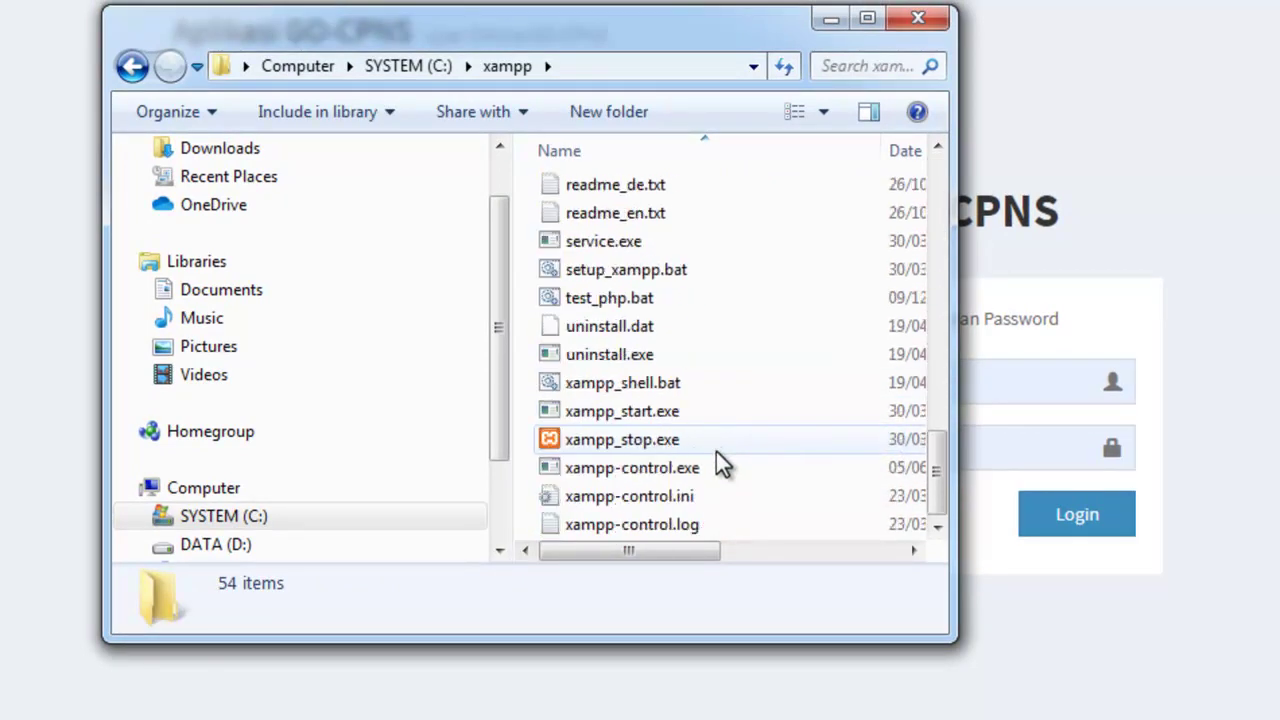
left_click(637, 472)
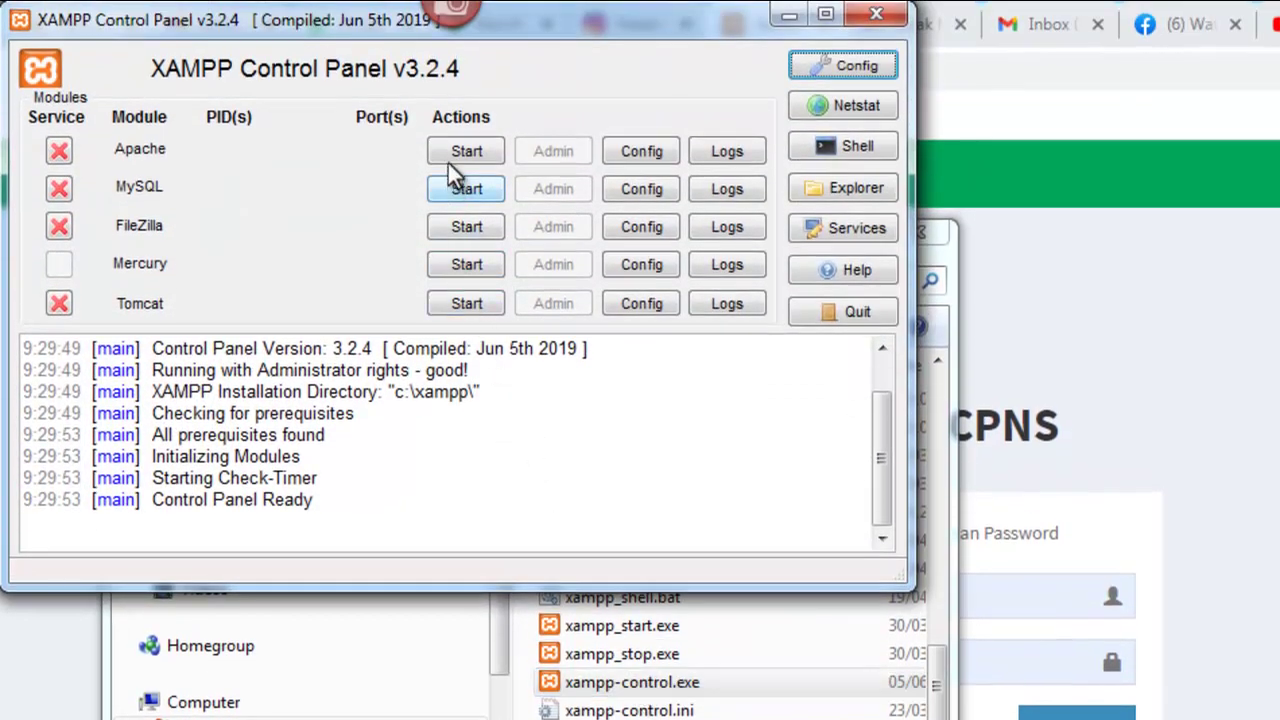
- Start the Apache and MySQL modules and close the XAMPP Control Panel window
left_click(452, 160)
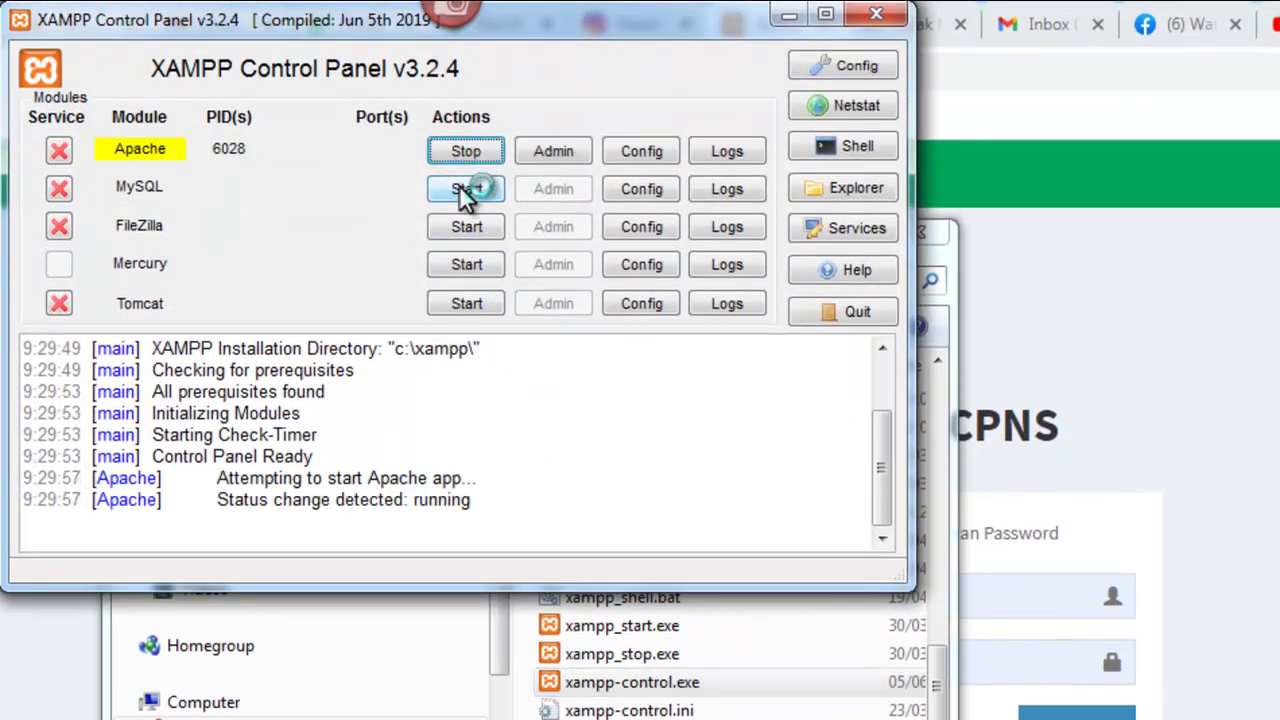
left_click(462, 192)
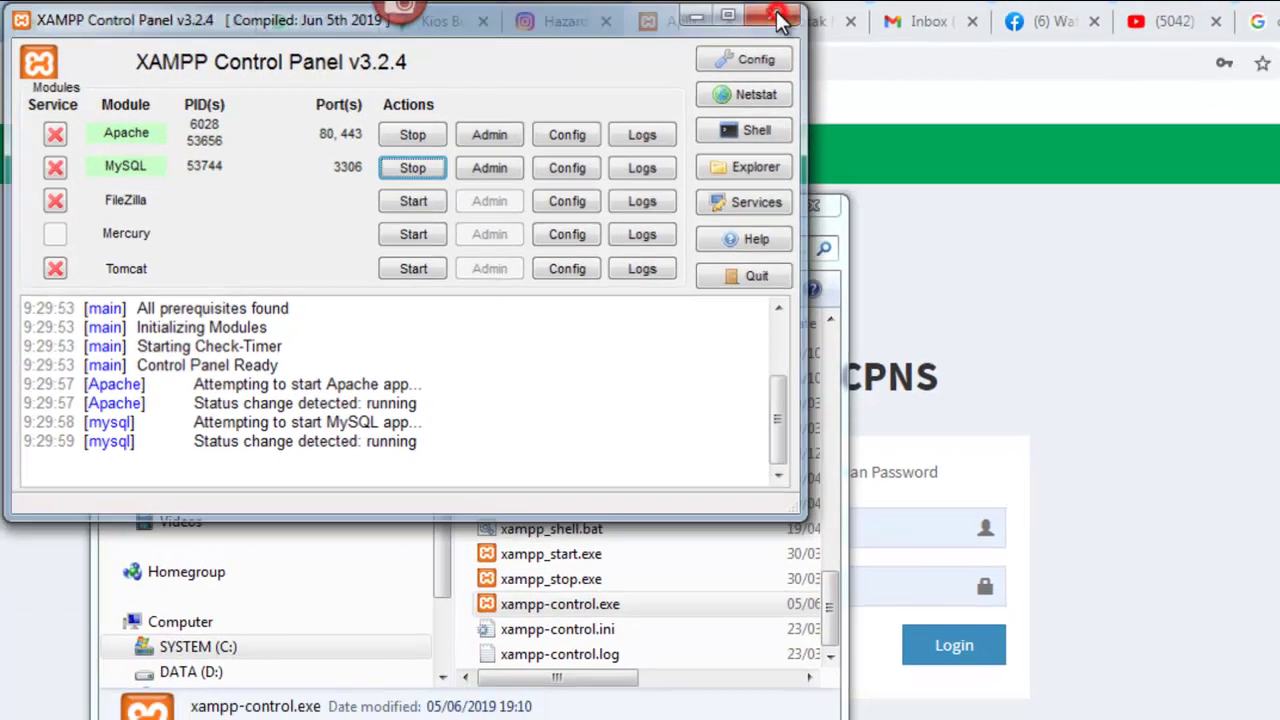
left_click(877, 18)
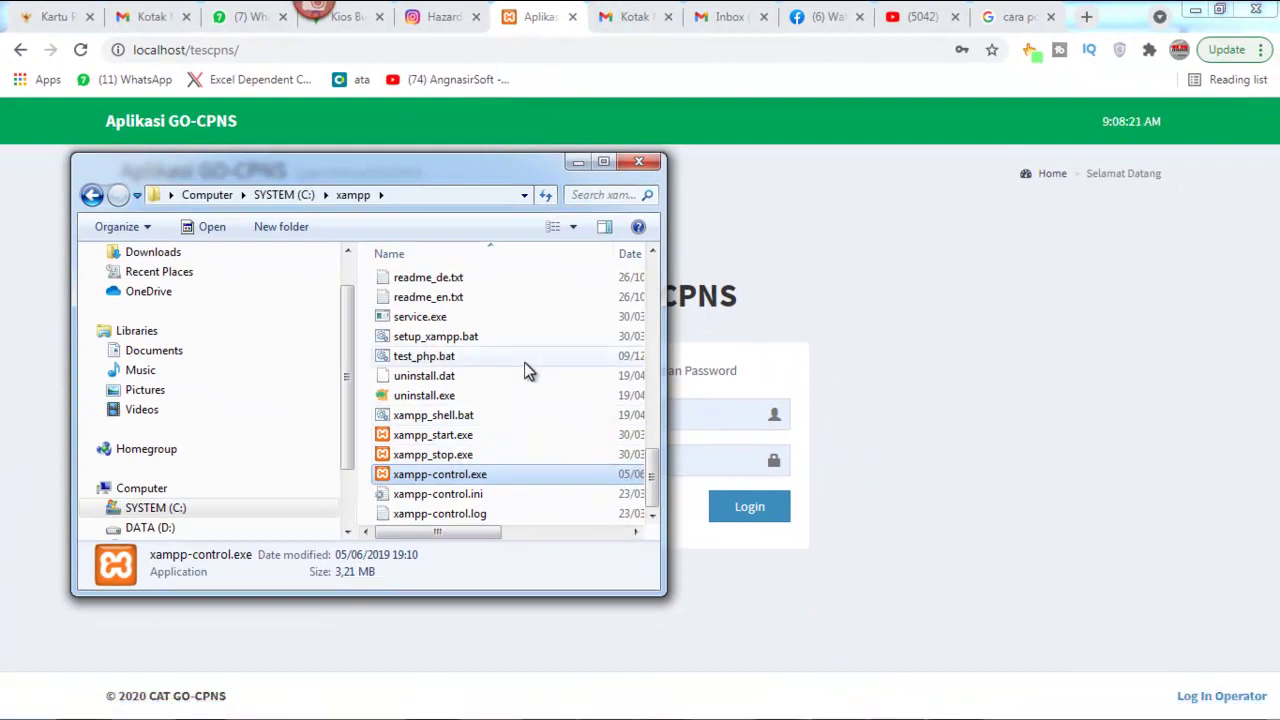
- Open the tescpns folder inside xampp's htdocs to examine the application's files, and close the Explorer window
scroll(503, 385, "up", 15)
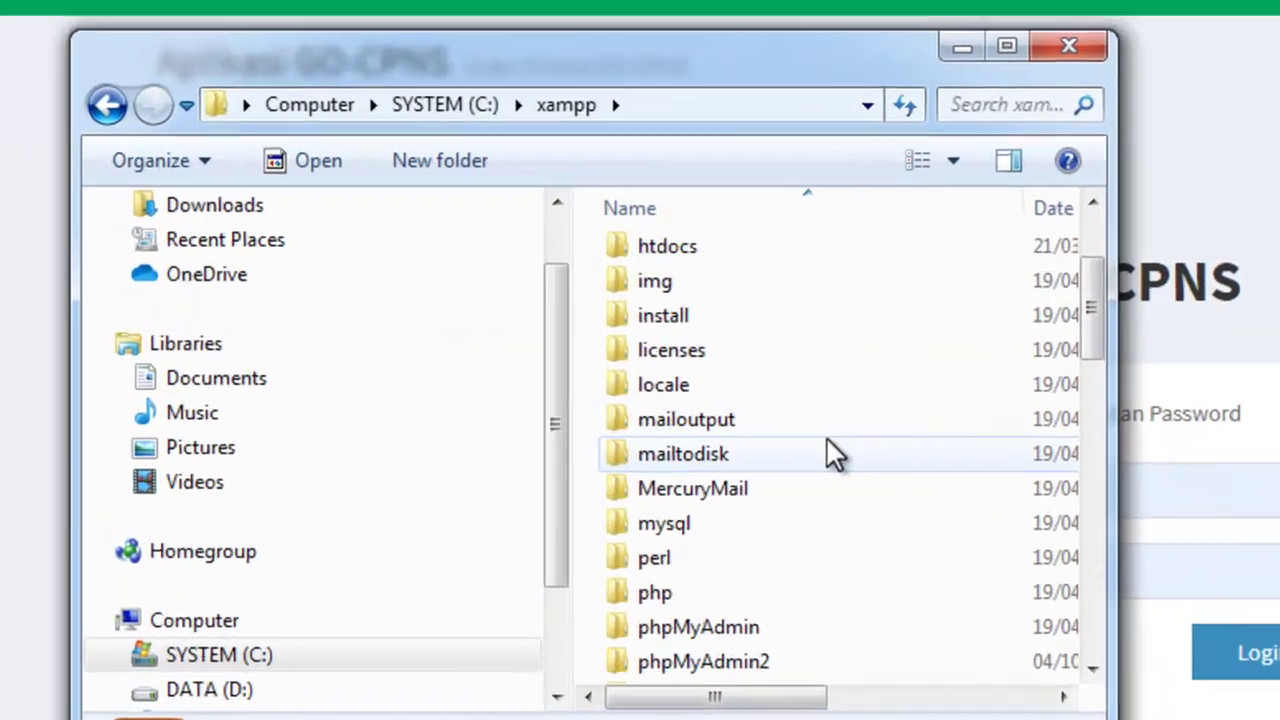
scroll(830, 480, "up", 2)
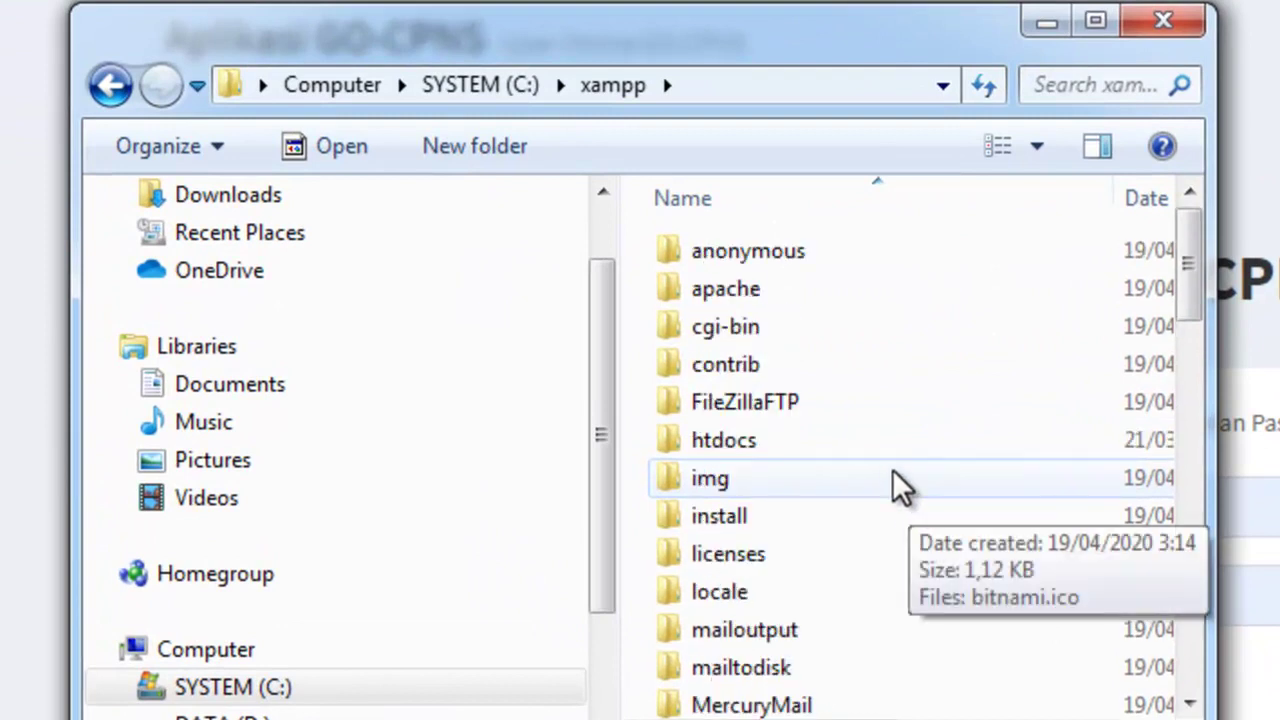
double_click(715, 438)
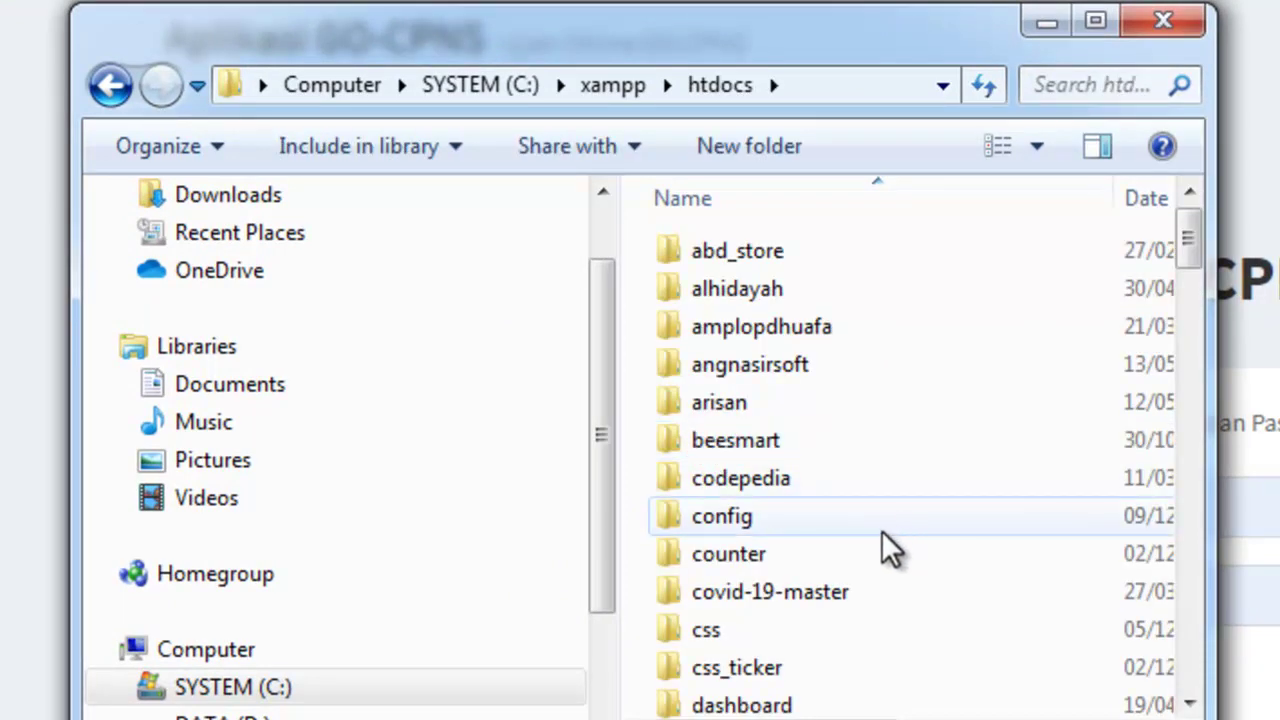
scroll(890, 550, "down", 5)
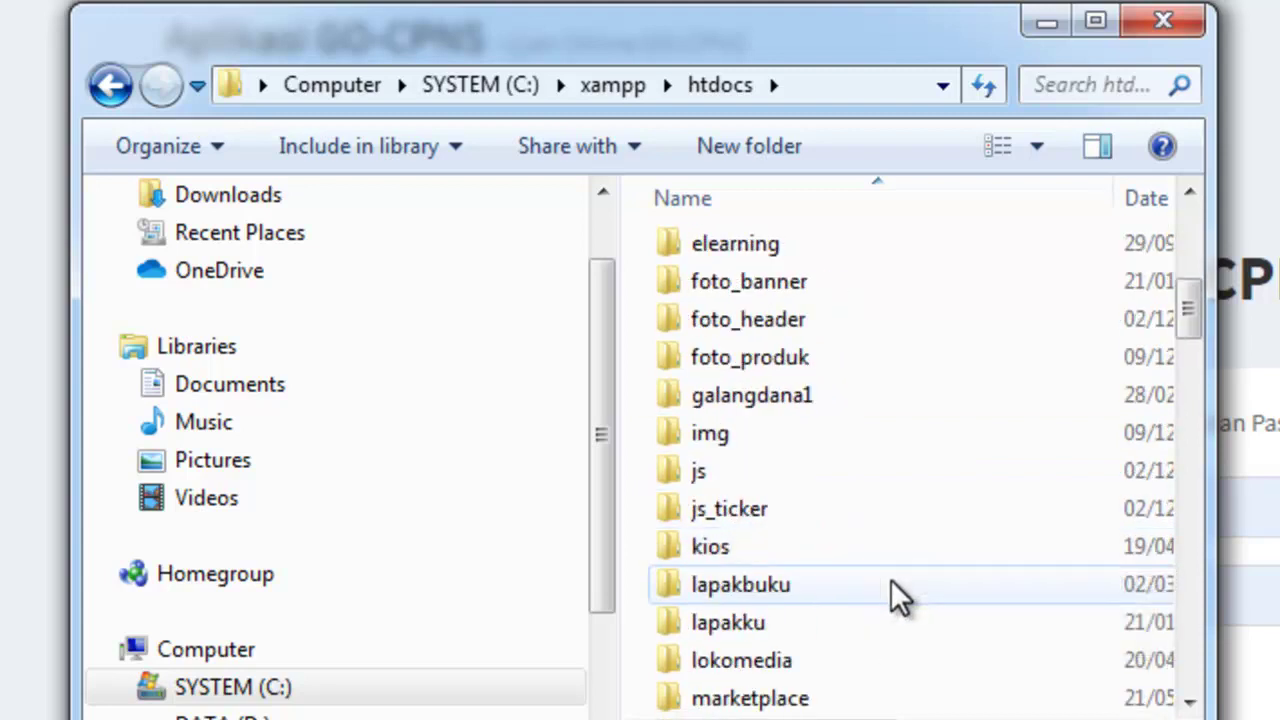
scroll(900, 593, "down", 3)
scroll(943, 580, "down", 3)
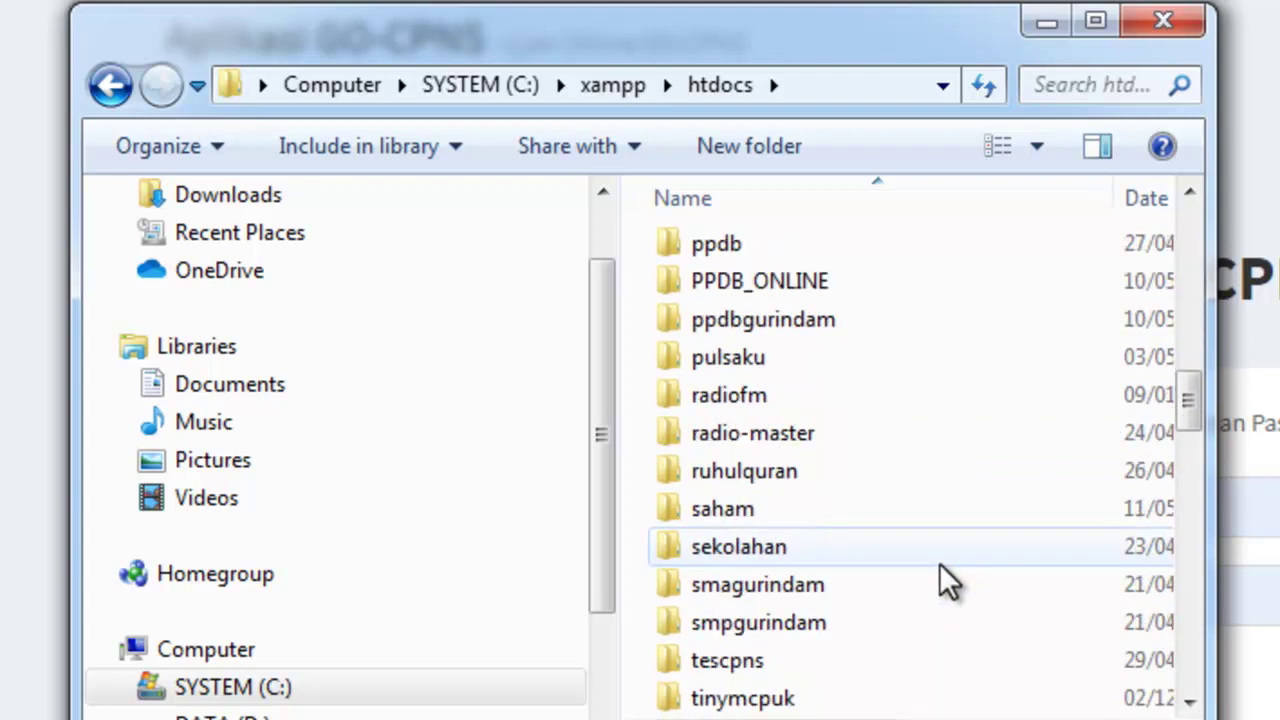
scroll(850, 590, "down", 2)
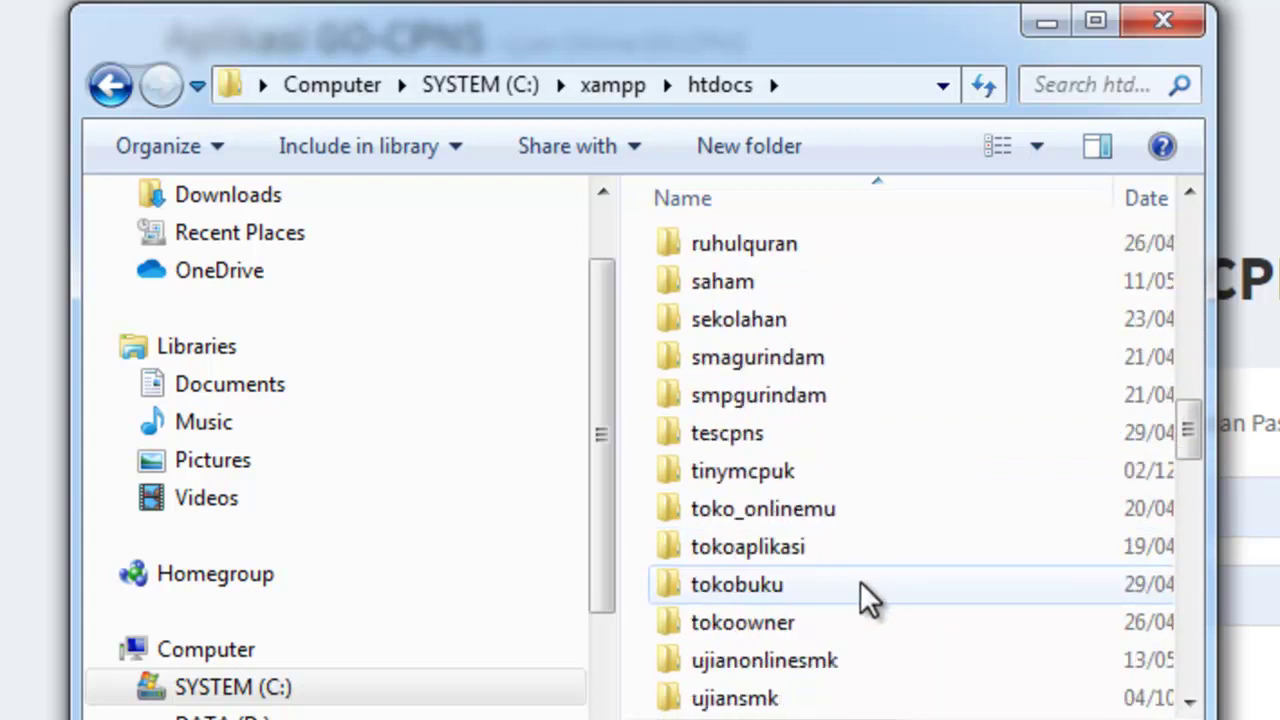
double_click(733, 440)
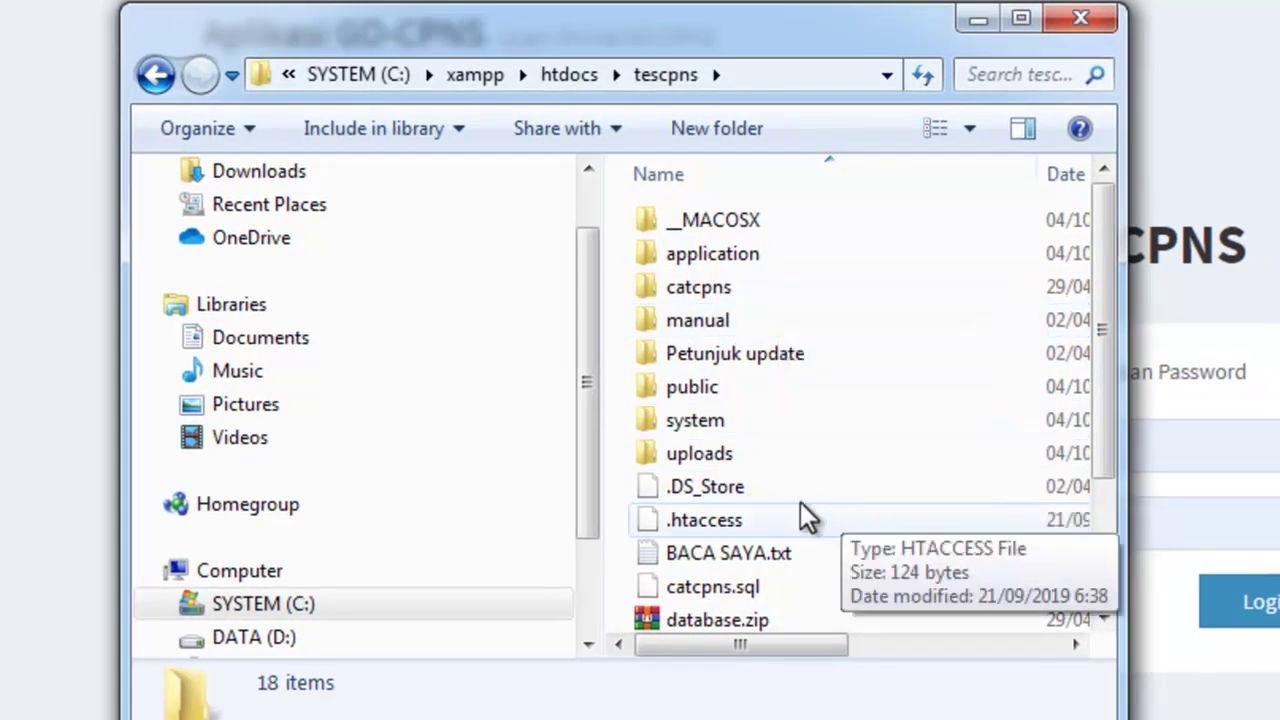
left_click(1105, 622)
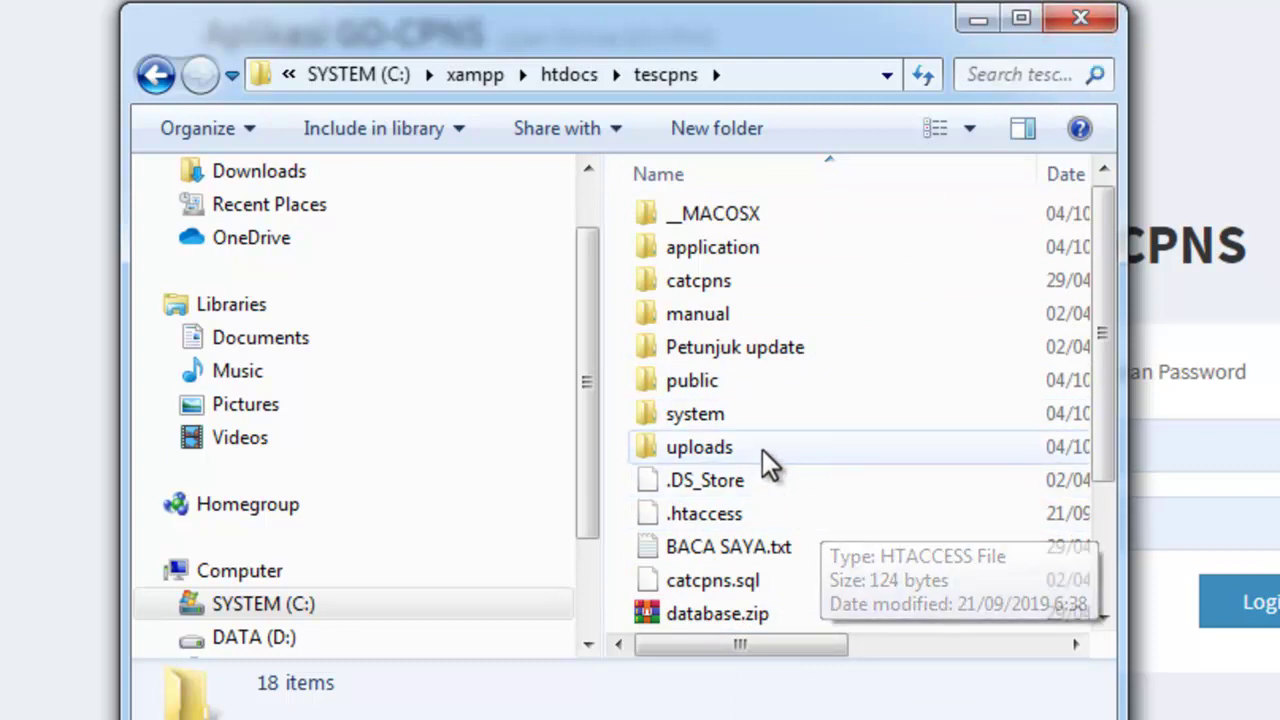
left_click(1094, 18)
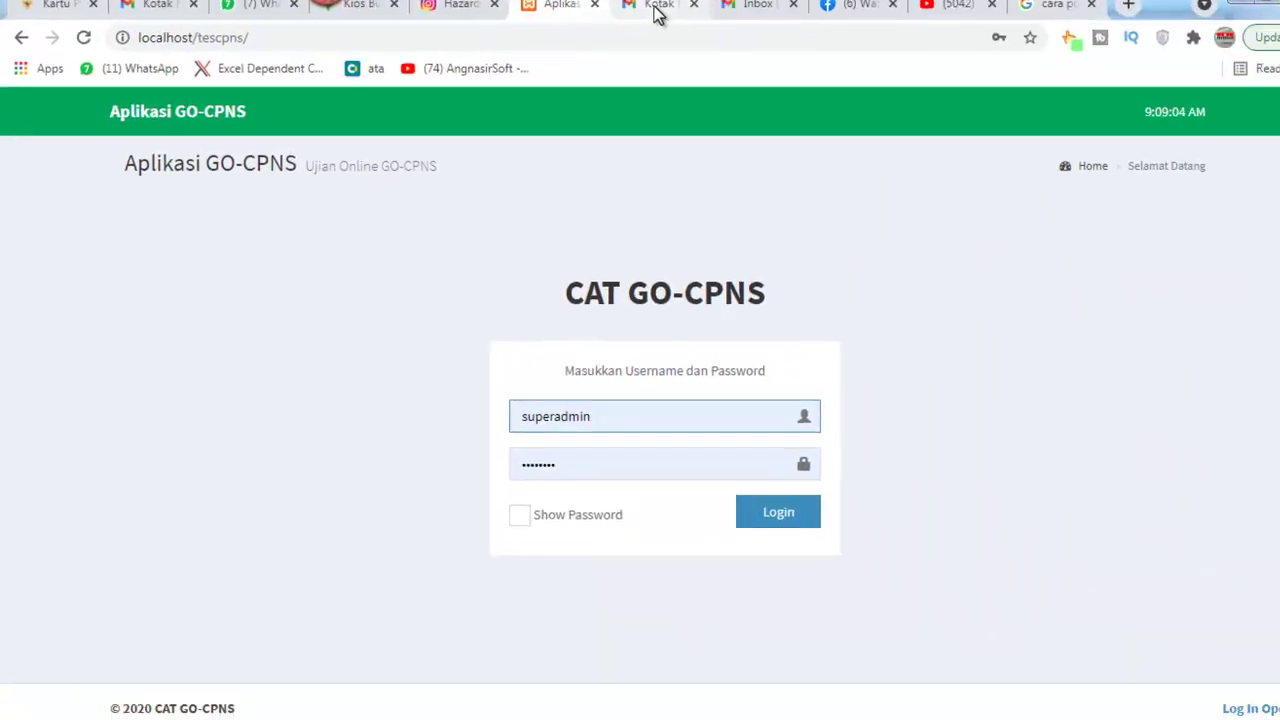
- Load localhost/phpmyadmin in the browser tab that holds the Gmail inbox next to the application's tab
left_click(630, 17)
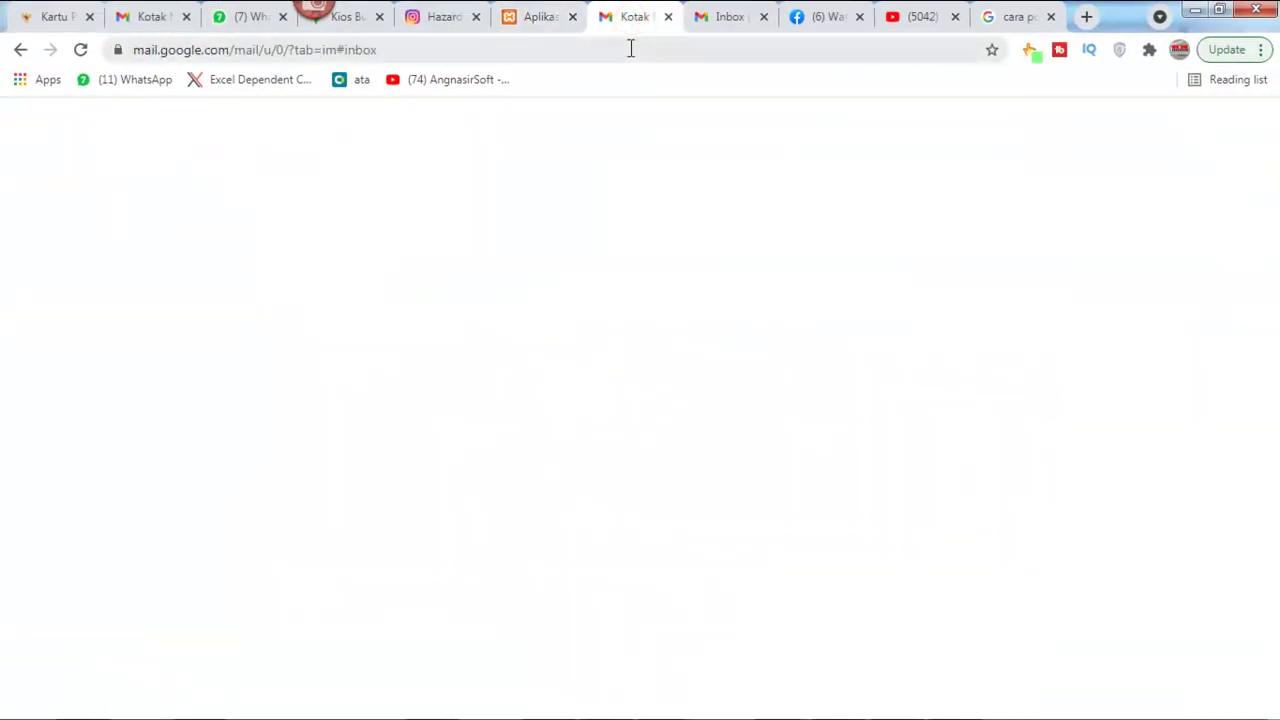
left_click(630, 48)
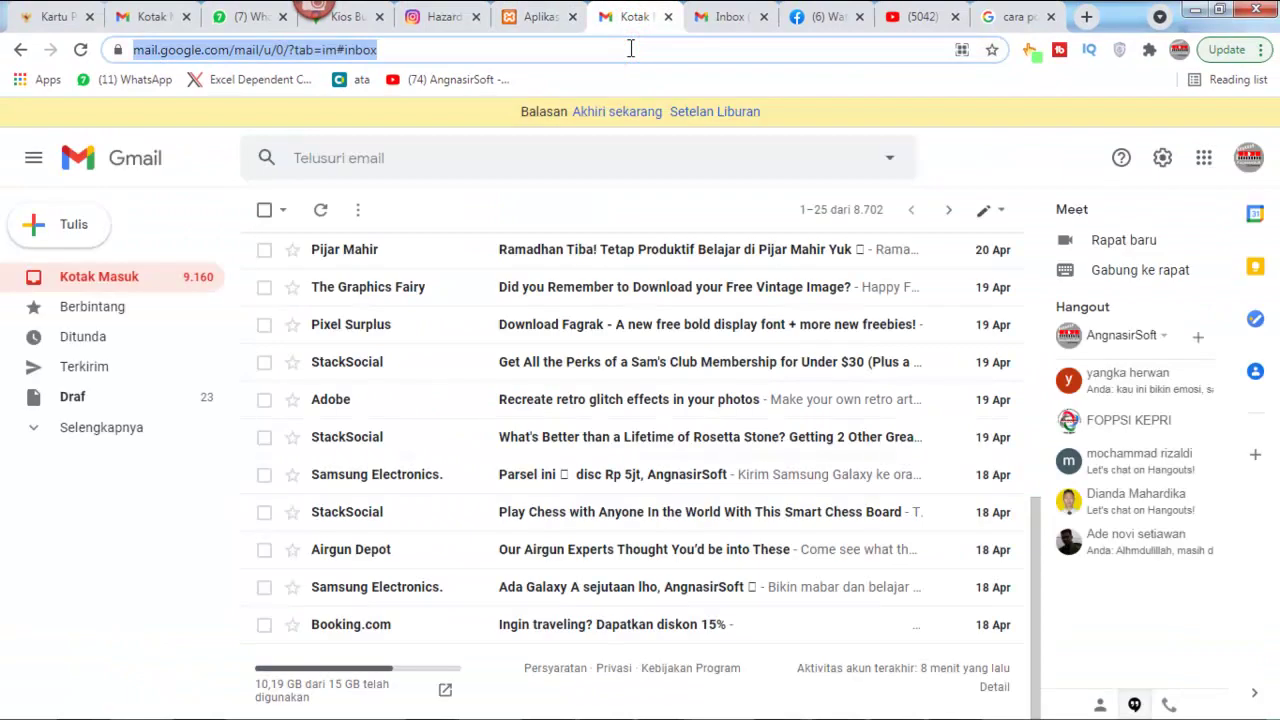
type("lo")
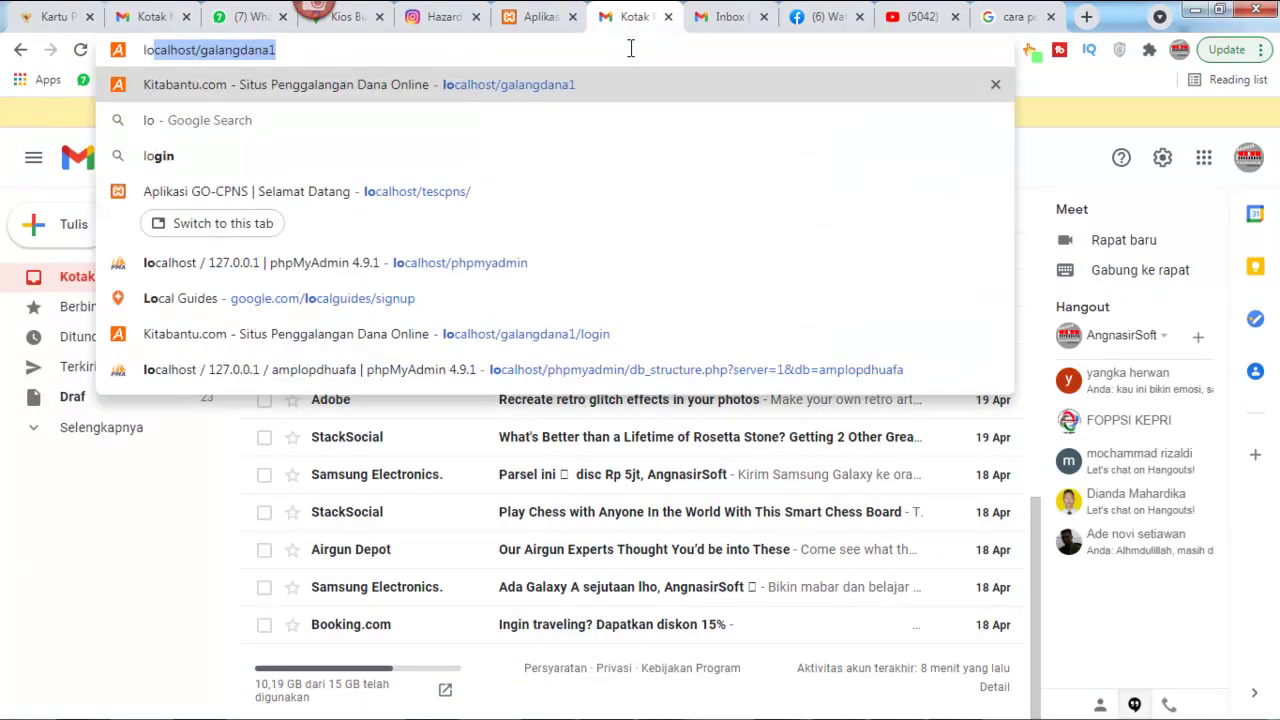
type("calho")
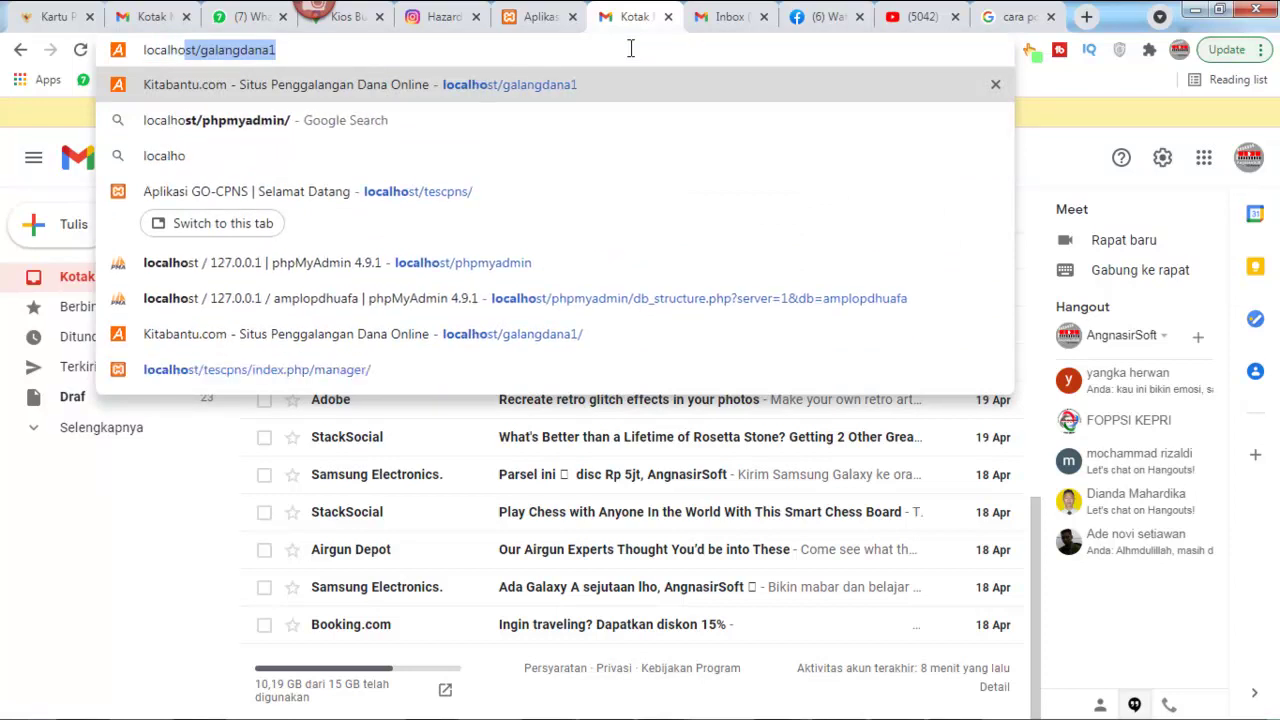
type("s")
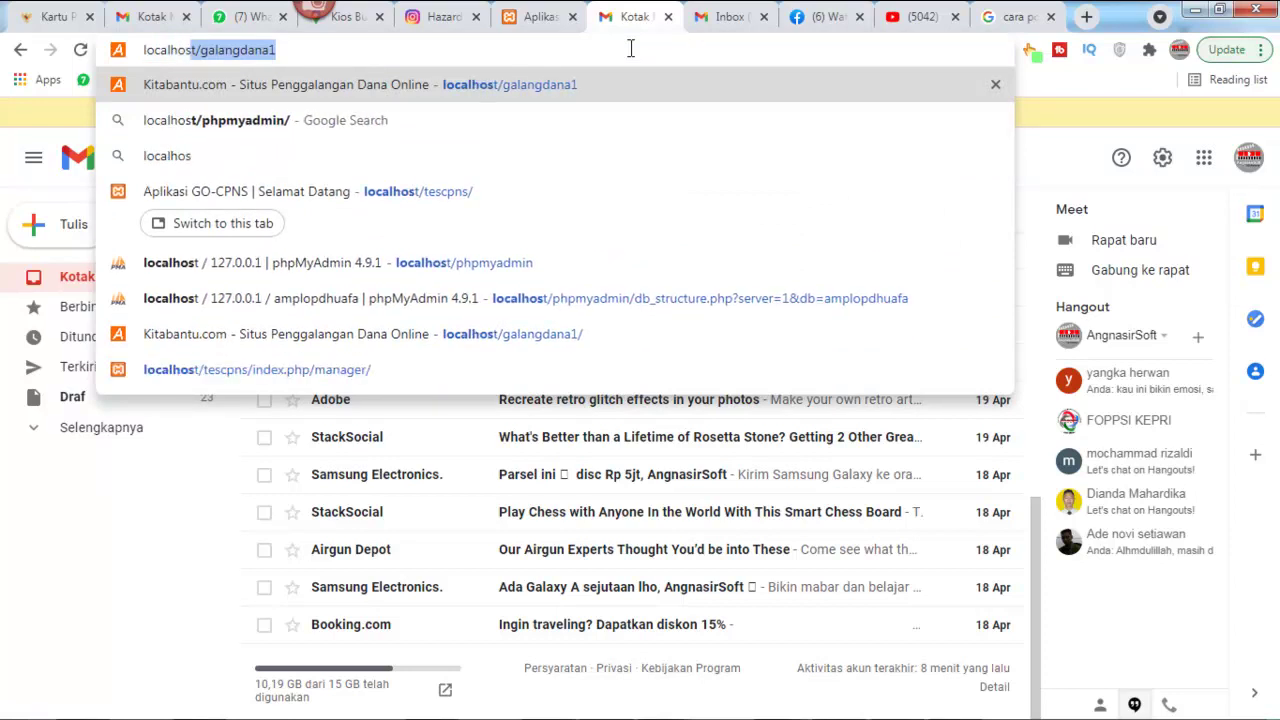
left_click(393, 262)
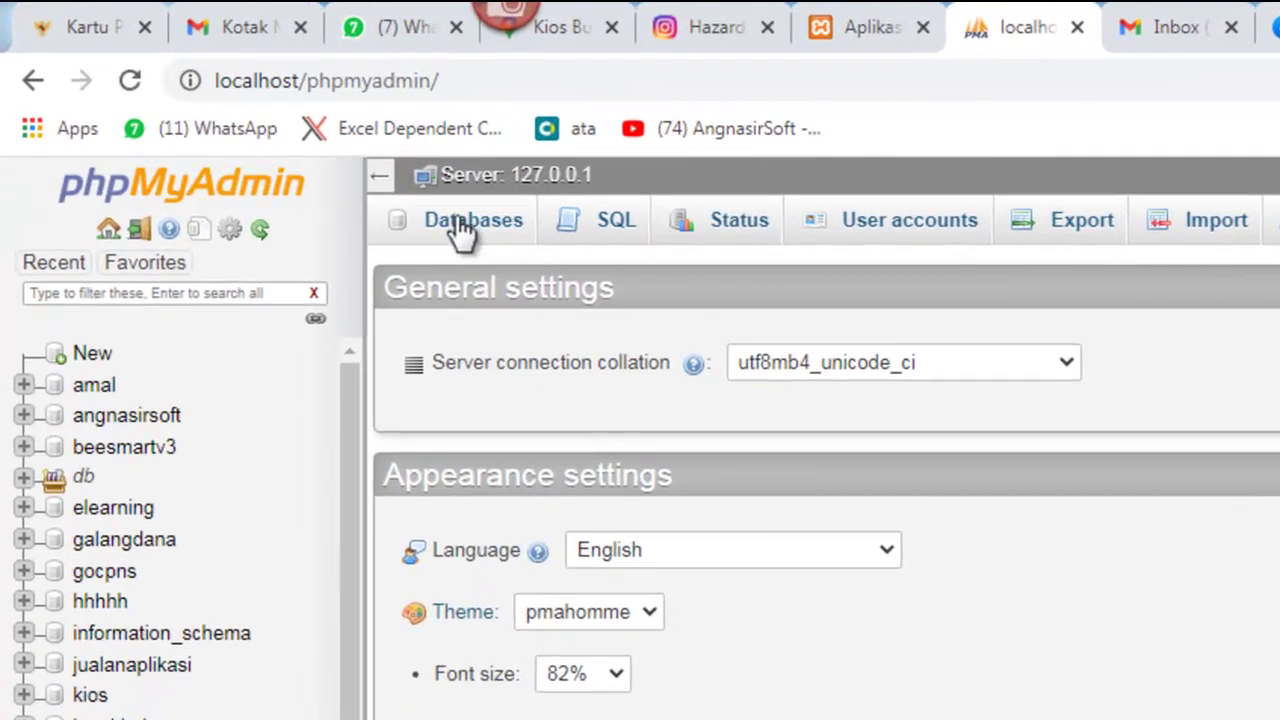
- Open phpMyAdmin's databases page and examine the database creation form and the list of existing databases
left_click(461, 228)
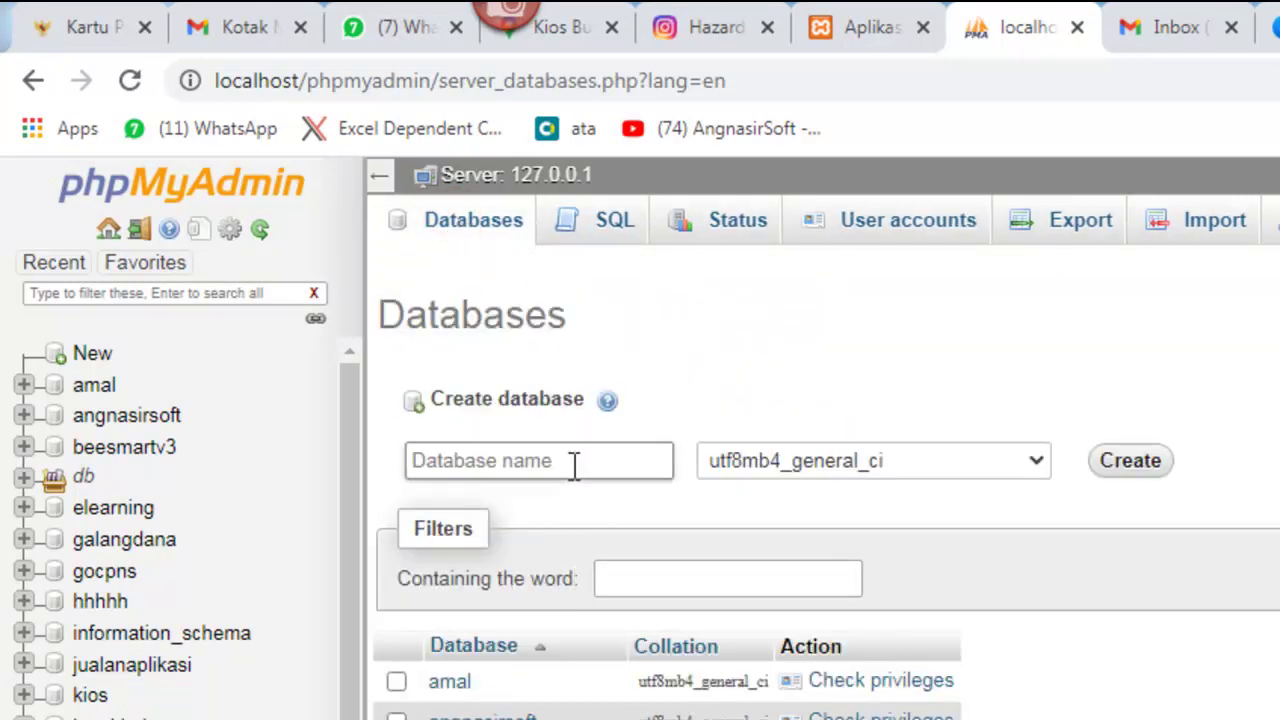
left_click(572, 460)
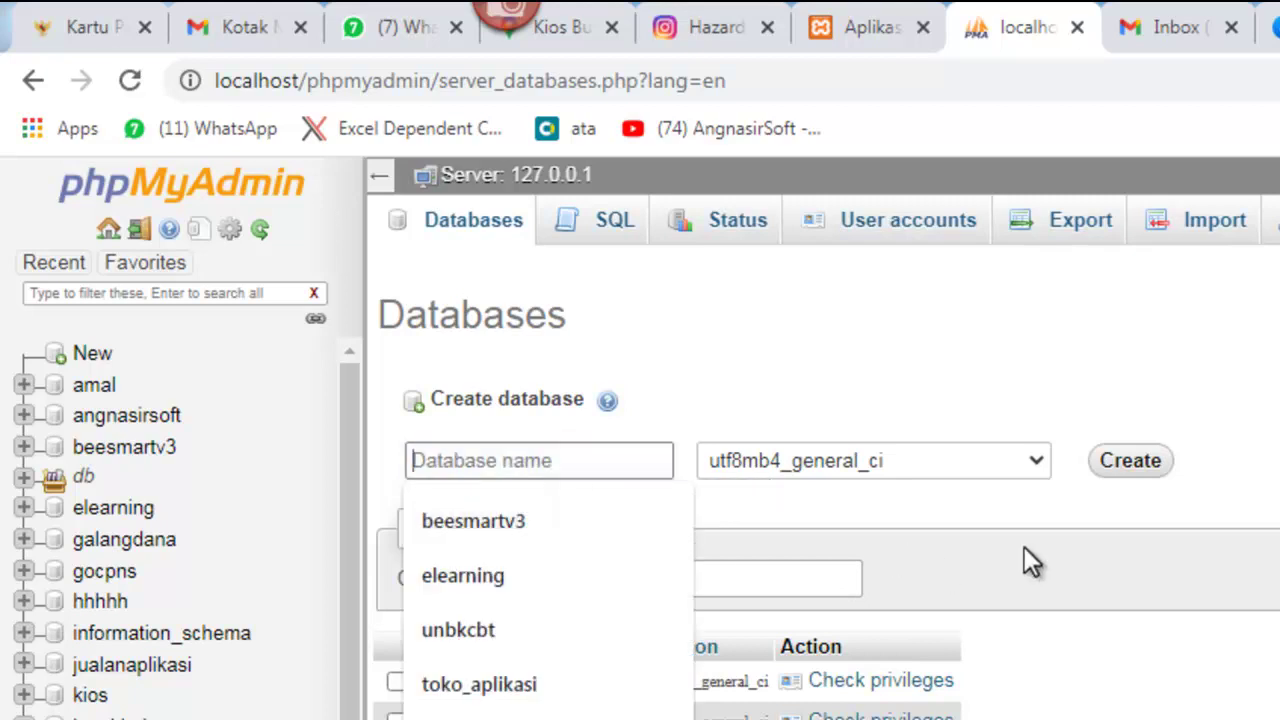
left_click(1260, 532)
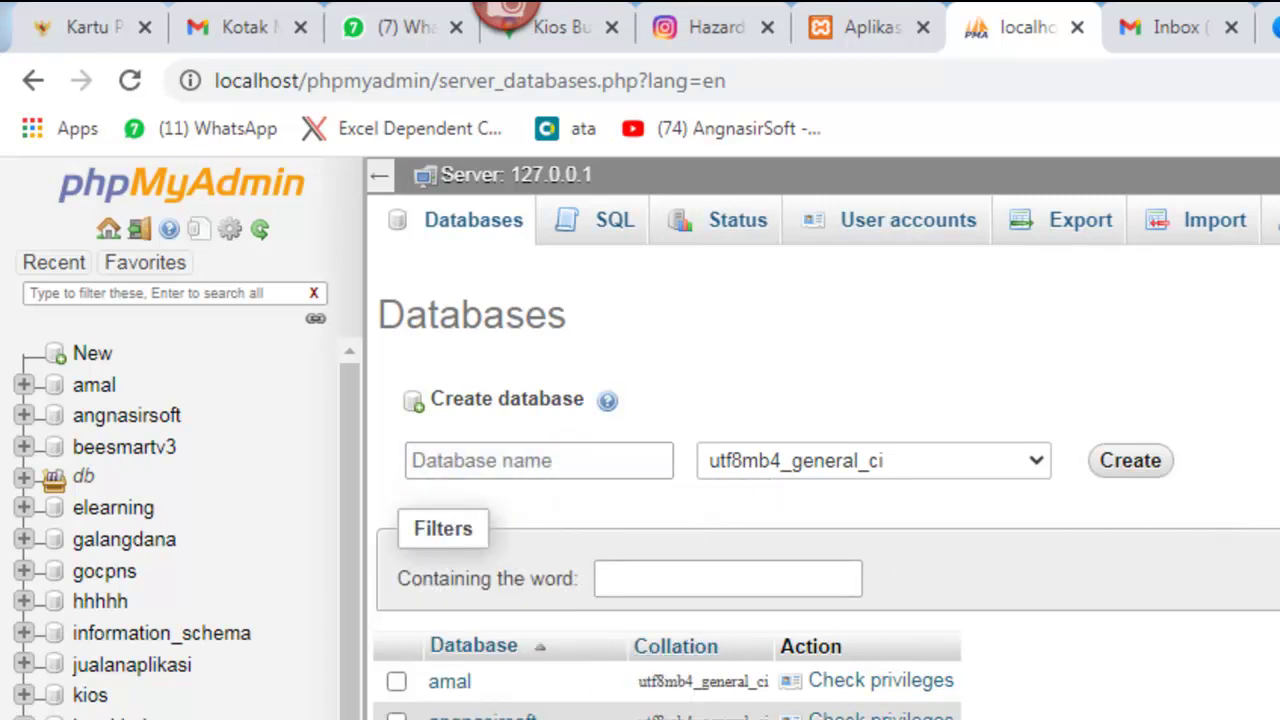
scroll(540, 567, "down", 2)
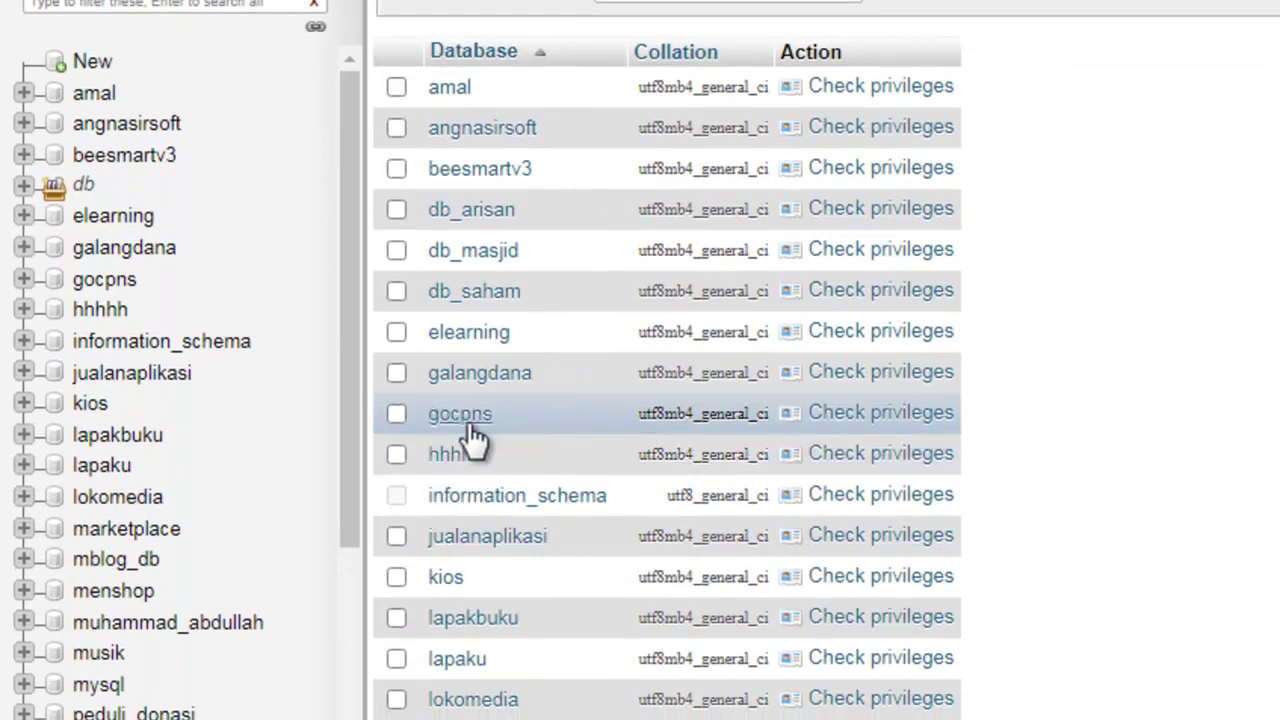
scroll(502, 546, "down", 4)
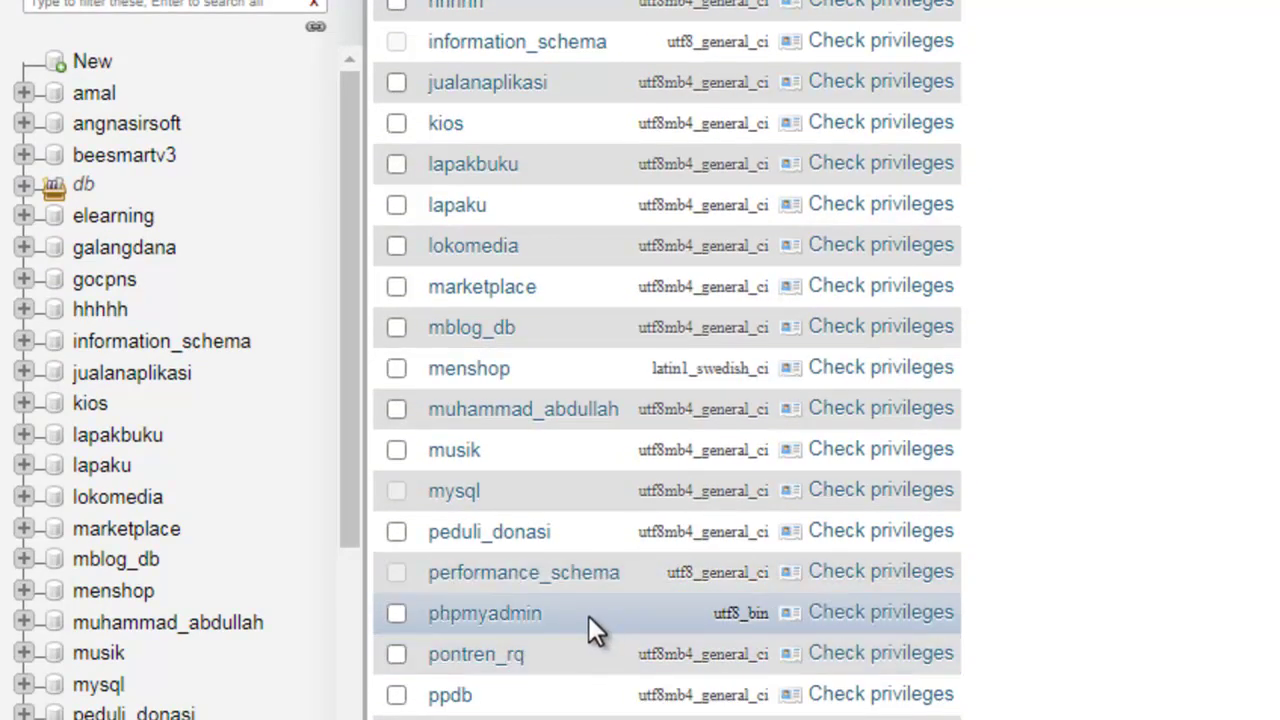
scroll(549, 597, "down", 2)
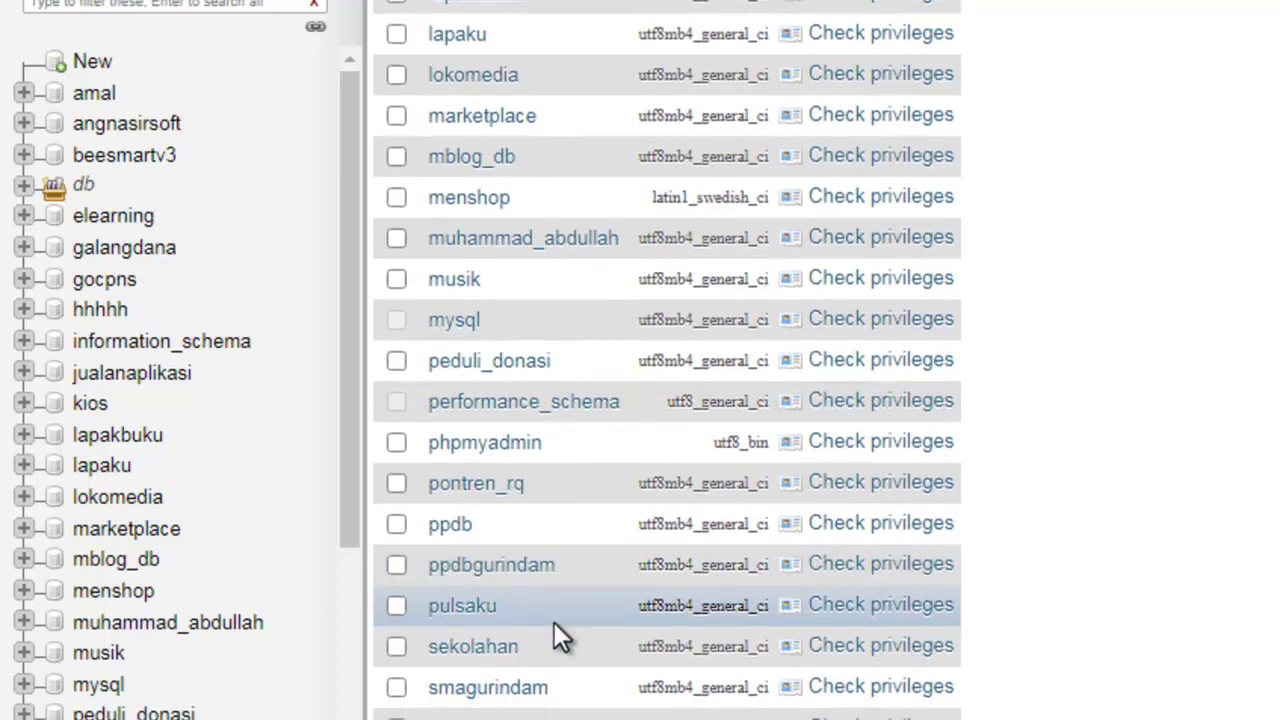
- Look through the list of existing databases, open the amal database and bring up its import page
scroll(556, 628, "down", 4)
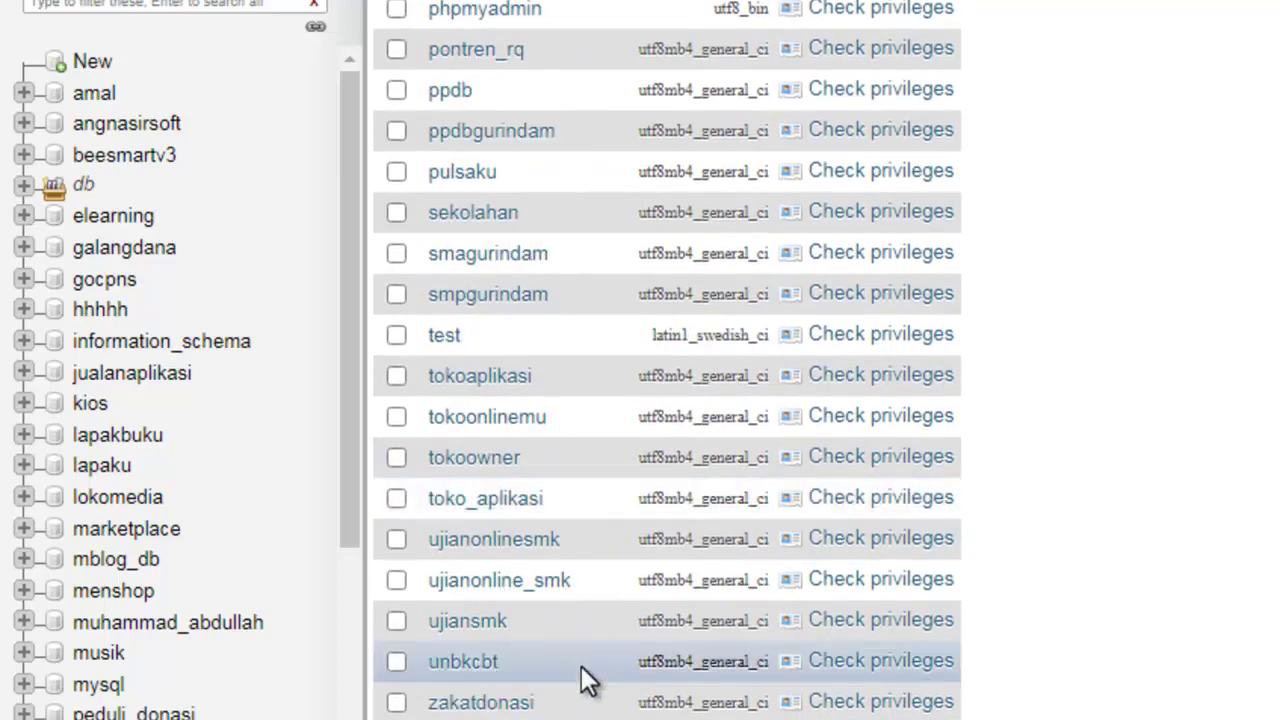
scroll(545, 640, "up", 13)
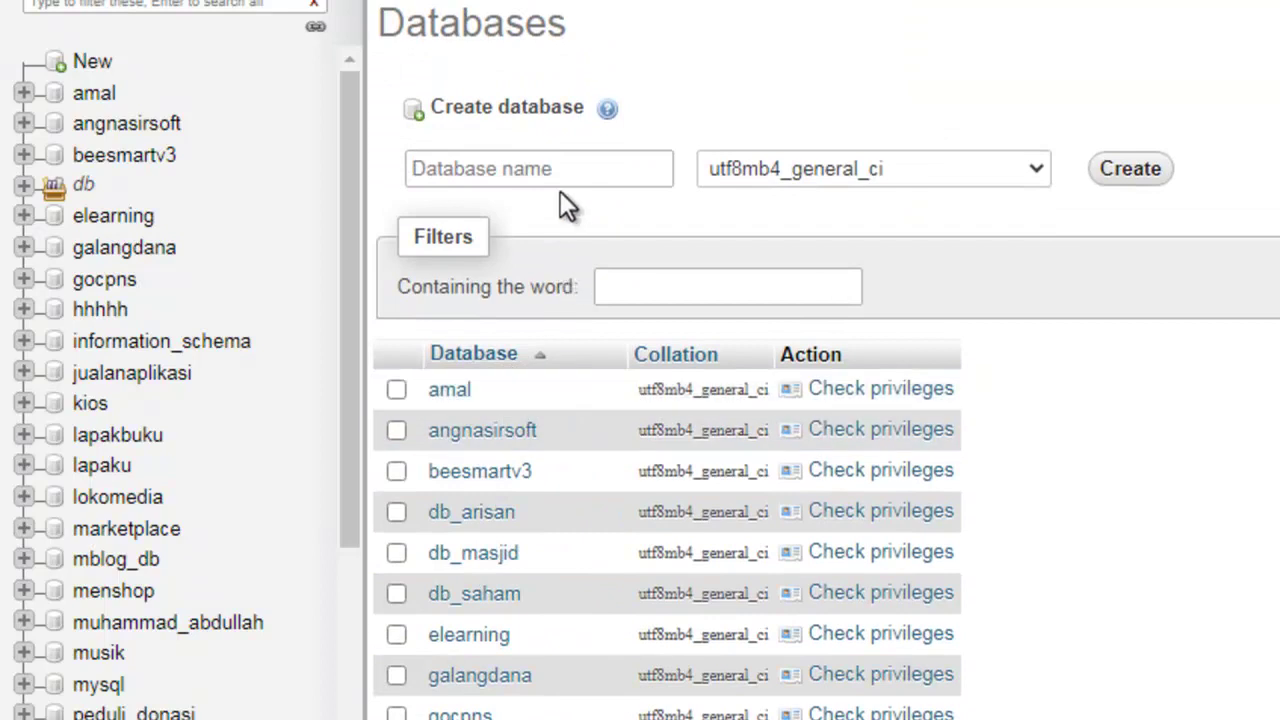
left_click(460, 400)
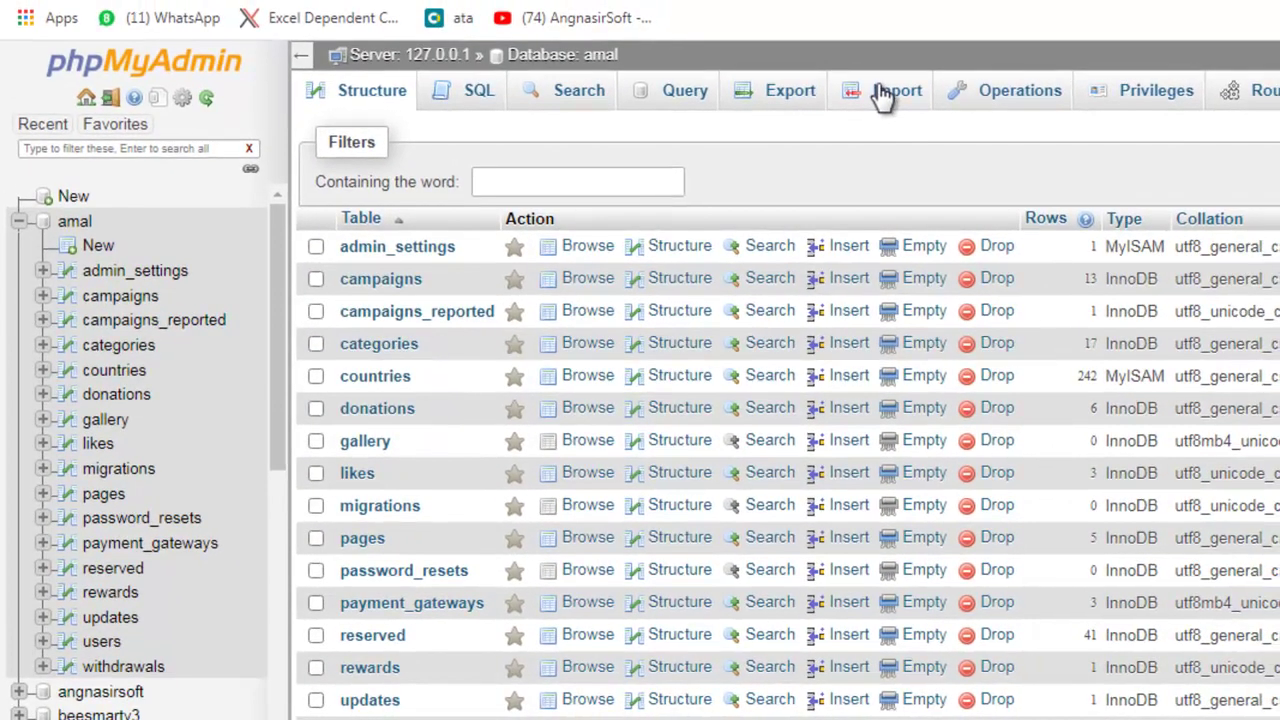
left_click(882, 95)
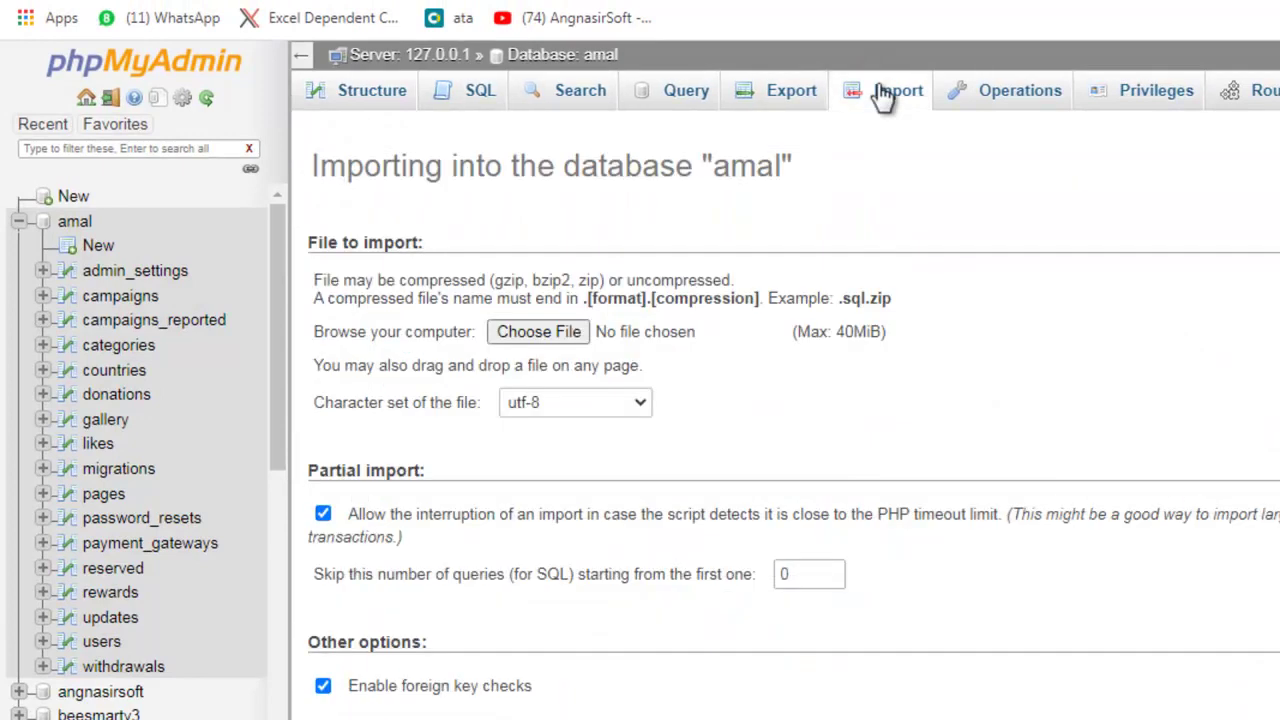
- Start choosing a file to import and browse to xampp's htdocs folder on the SYSTEM (C:) drive
left_click(544, 335)
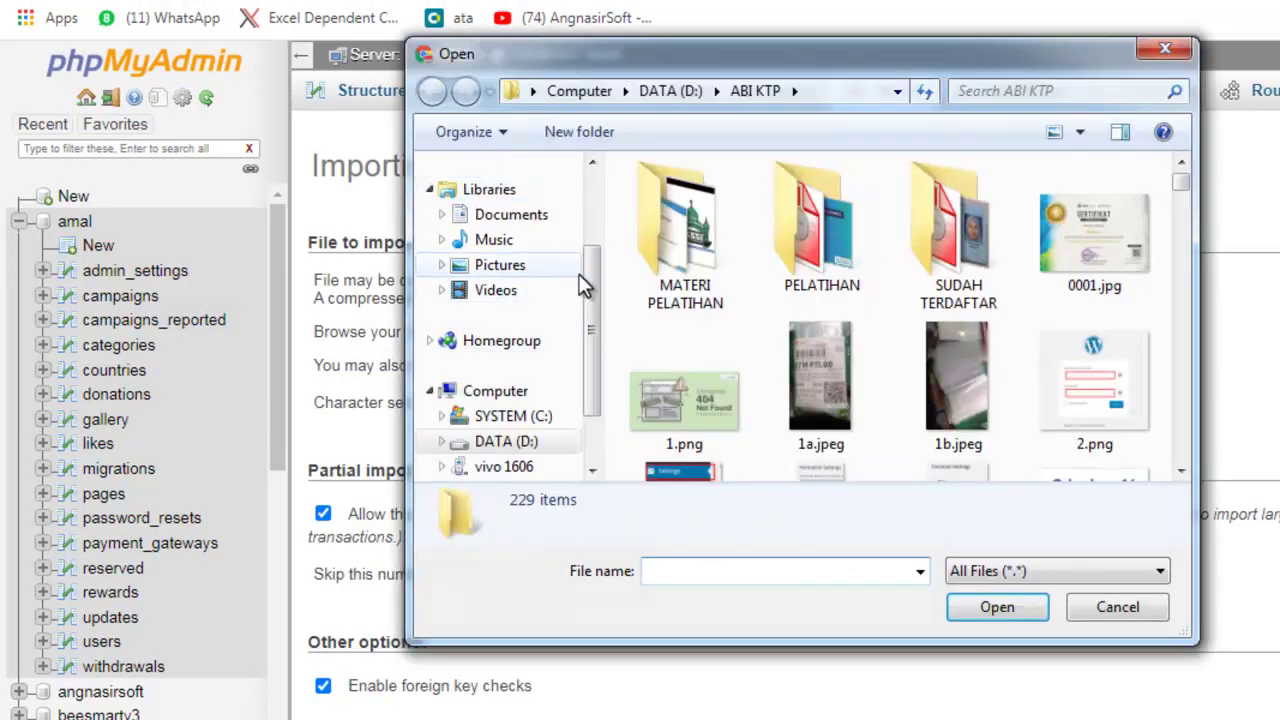
left_click(518, 416)
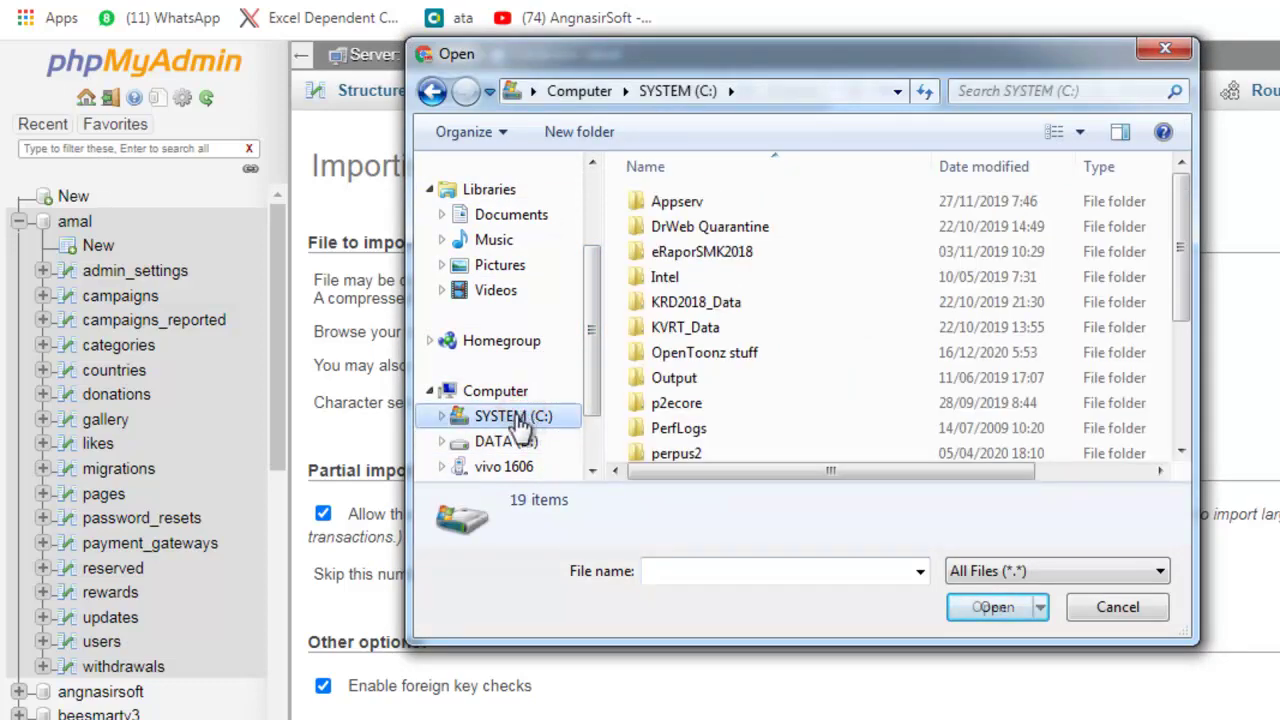
left_click(688, 404)
scroll(695, 405, "down", 3)
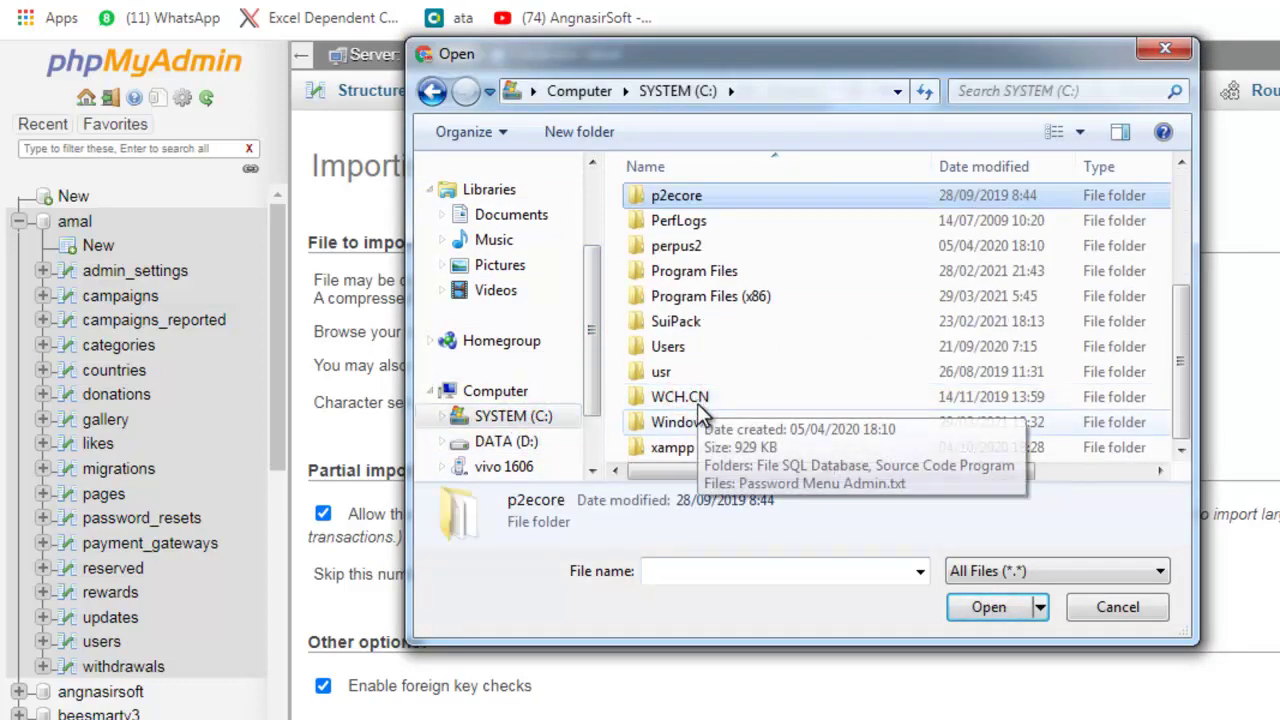
left_click(685, 452)
double_click(686, 458)
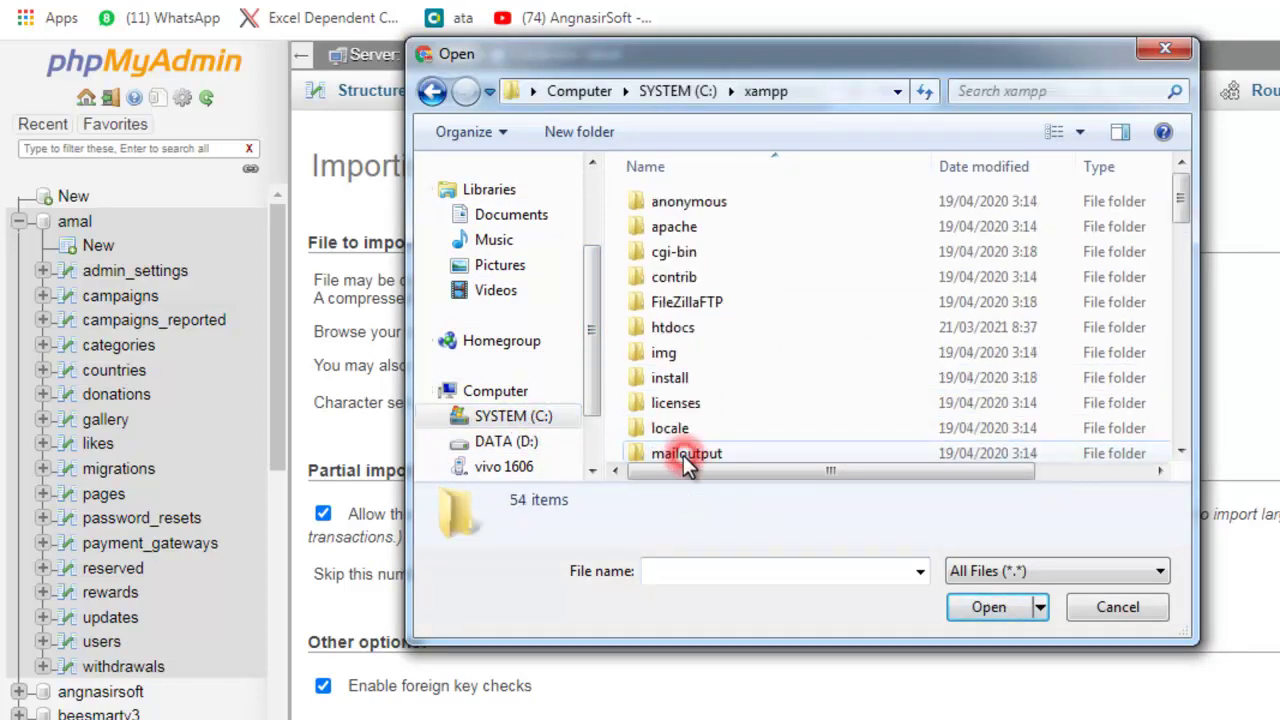
left_click(694, 334)
double_click(694, 330)
- Look for the database file in the tescpns folder, cancel the file selection, and review the remaining import options
scroll(740, 380, "down", 8)
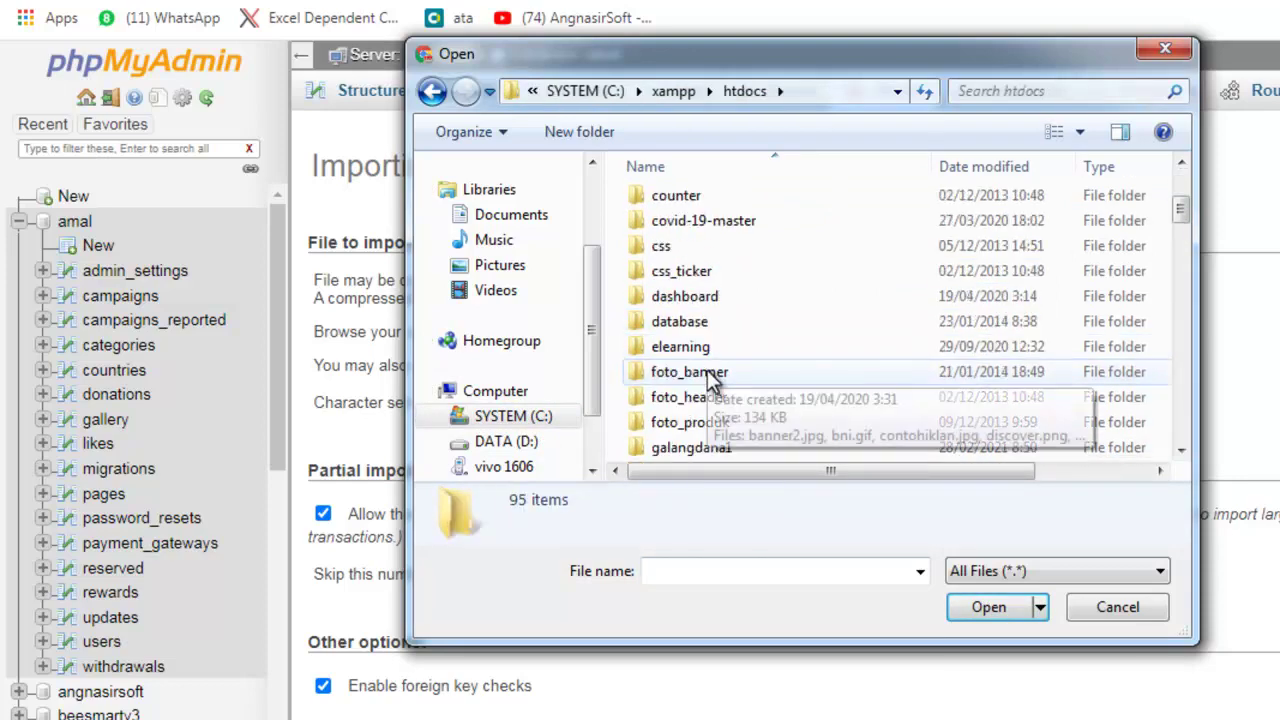
scroll(732, 410, "down", 2)
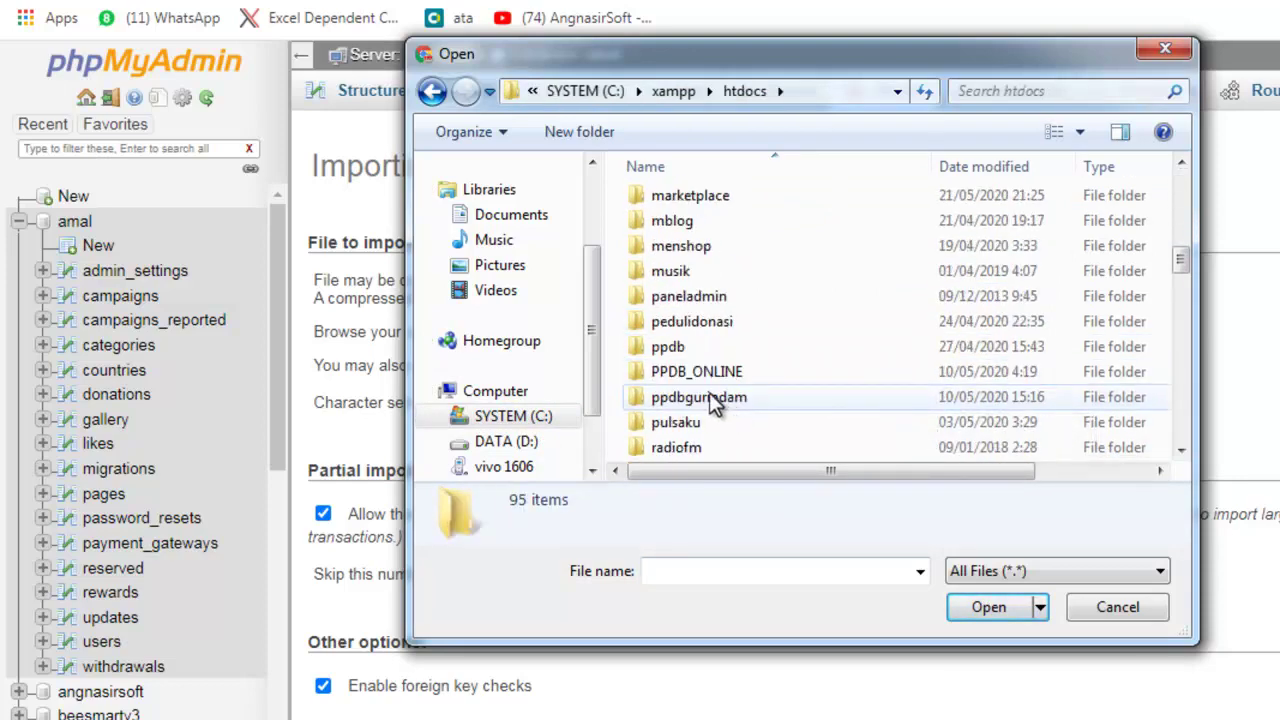
scroll(705, 392, "down", 1)
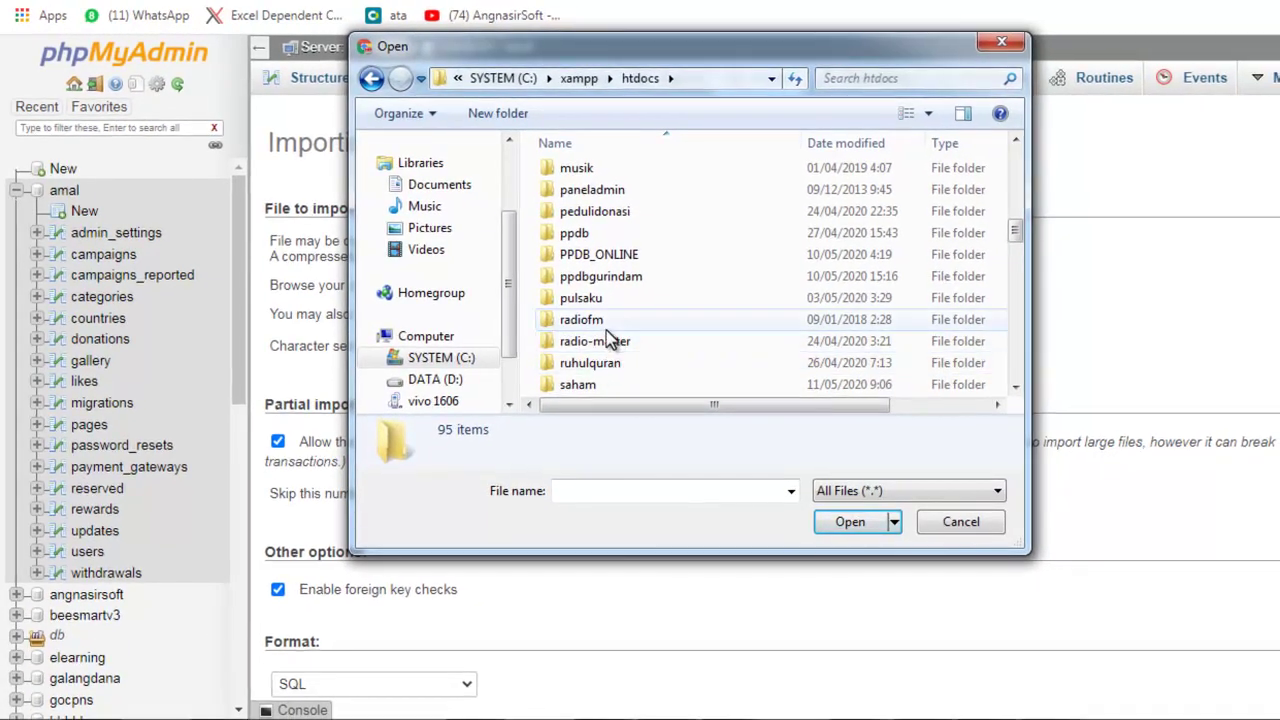
scroll(606, 332, "down", 2)
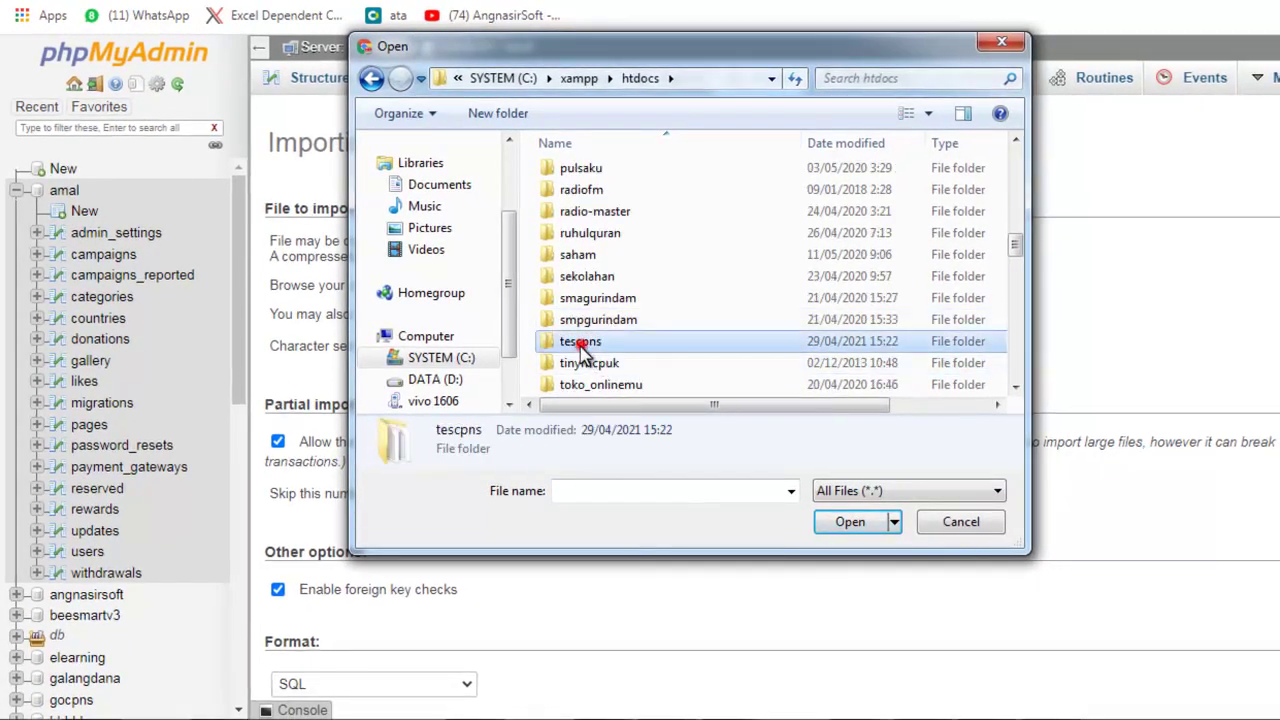
double_click(583, 340)
scroll(593, 385, "down", 1)
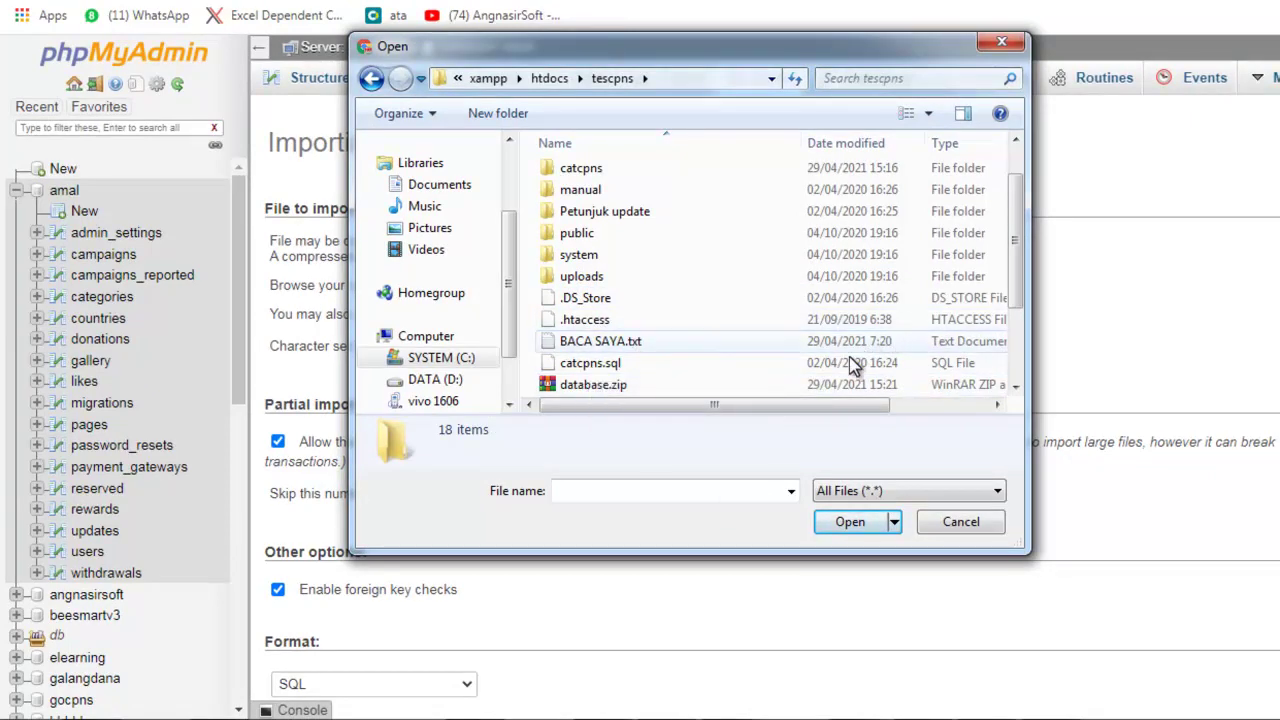
left_click(966, 523)
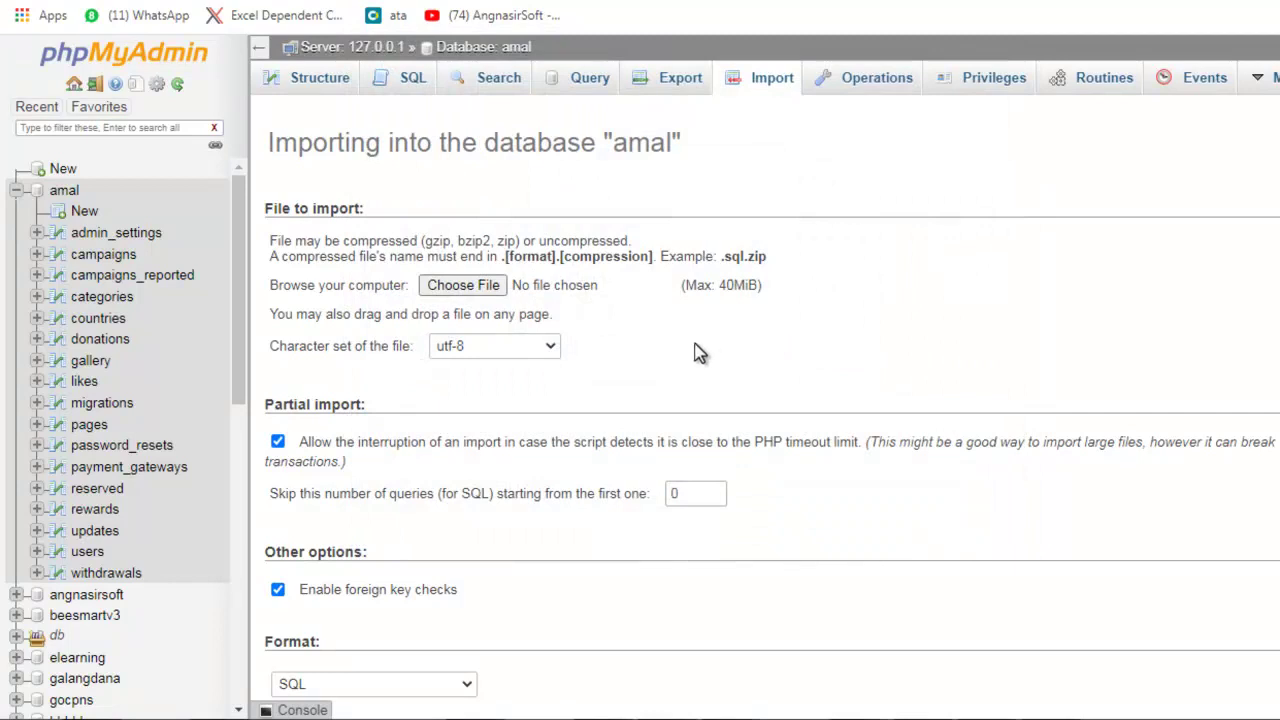
scroll(440, 445, "down", 2)
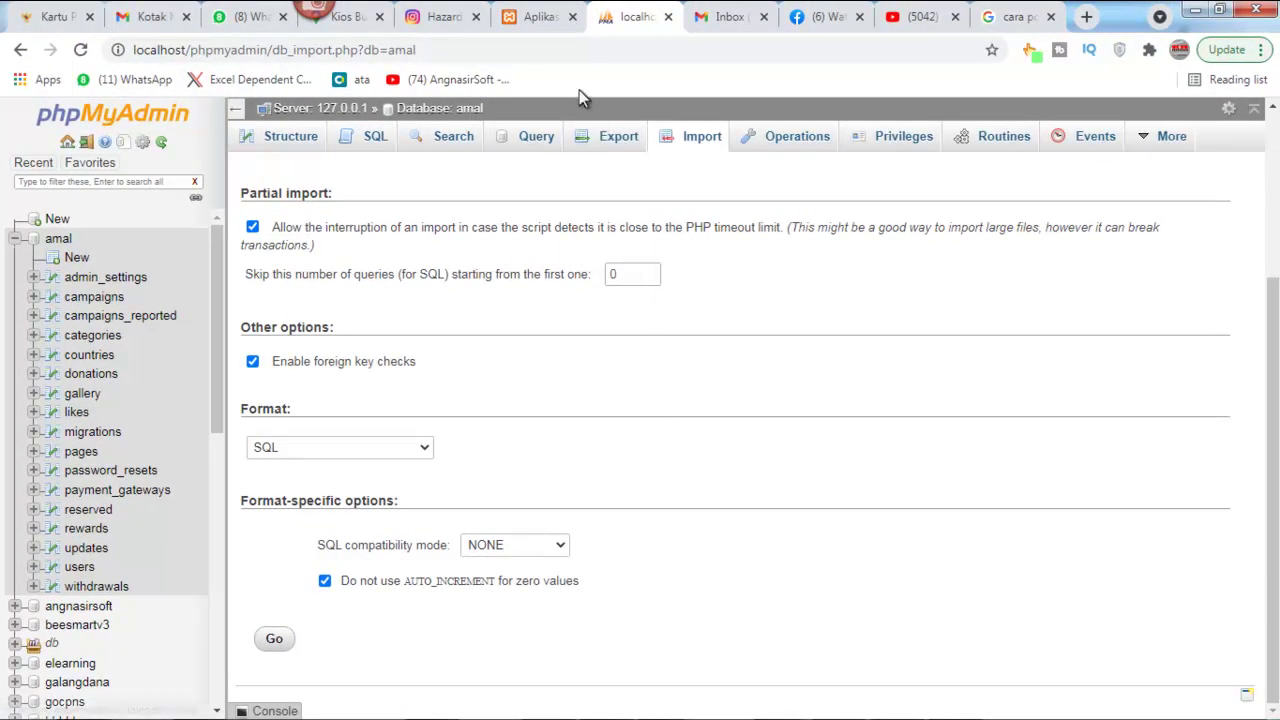
- Switch to the exam application's tab and log in as administrator from the operator login page with the saved credentials
left_click(535, 20)
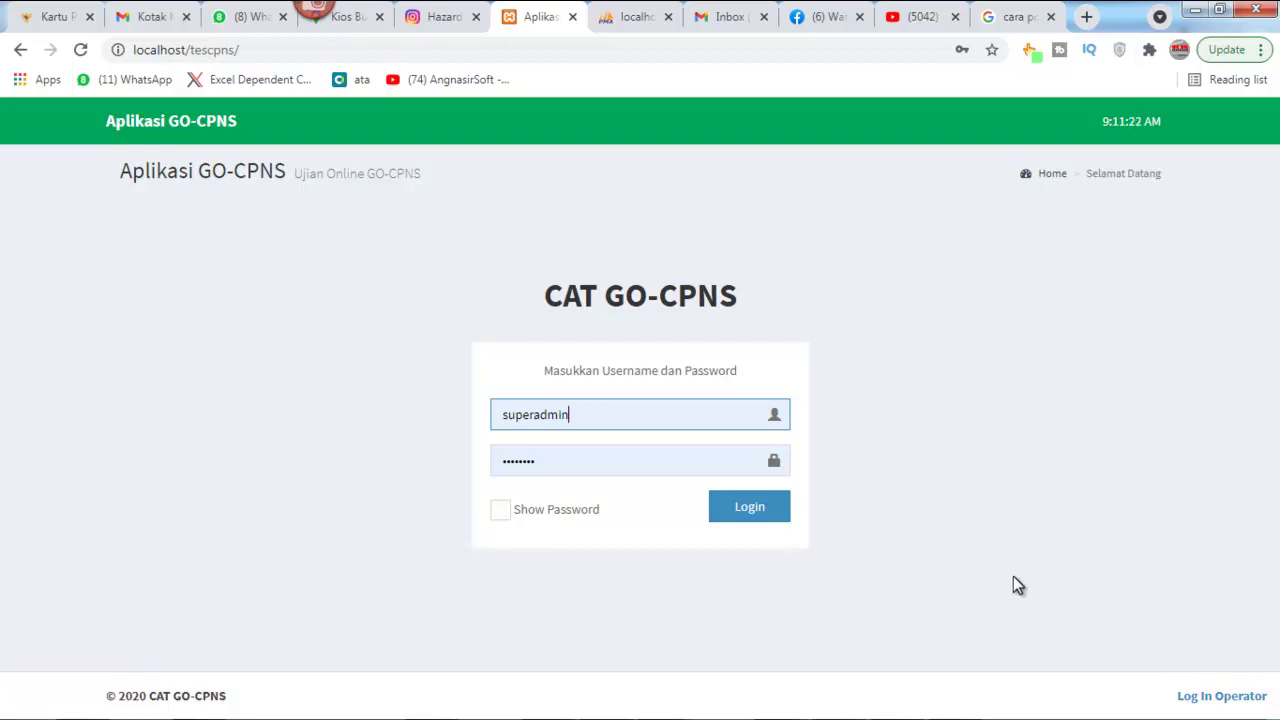
left_click(1222, 696)
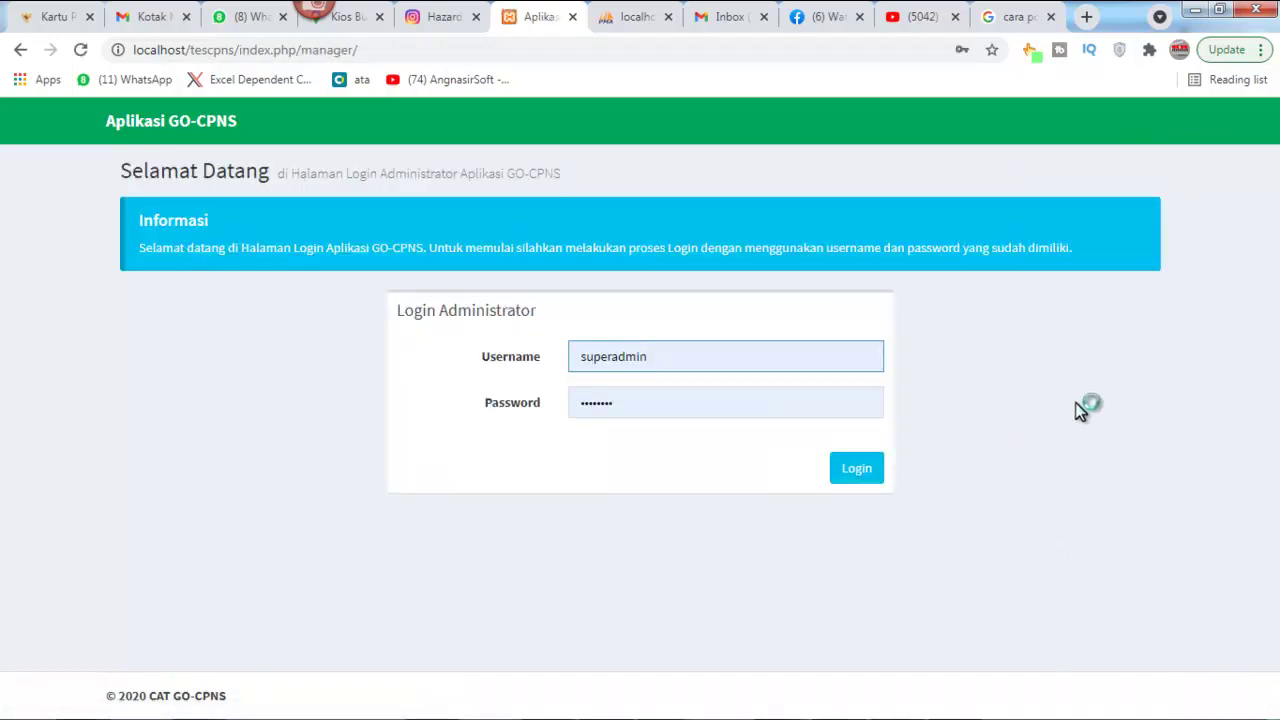
left_click(858, 474)
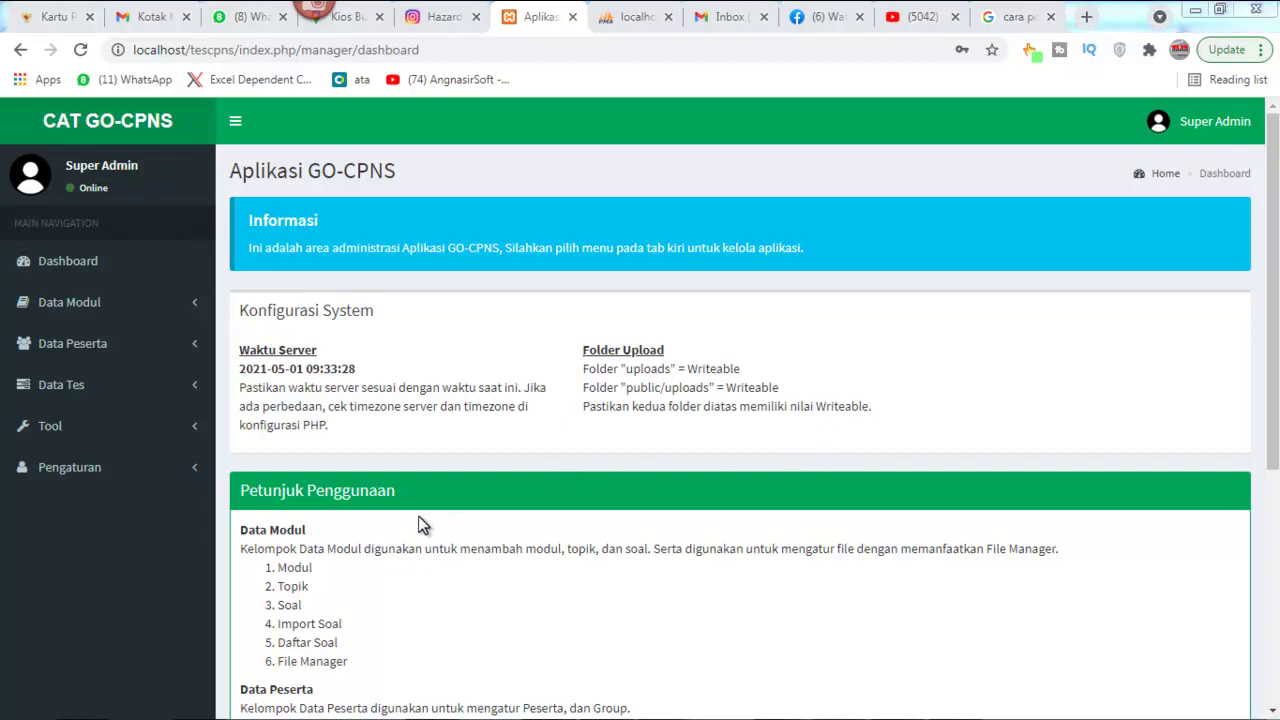
- Close the AutoPlay window and read the dashboard's Petunjuk Penggunaan guide from start to end
scroll(675, 545, "down", 2)
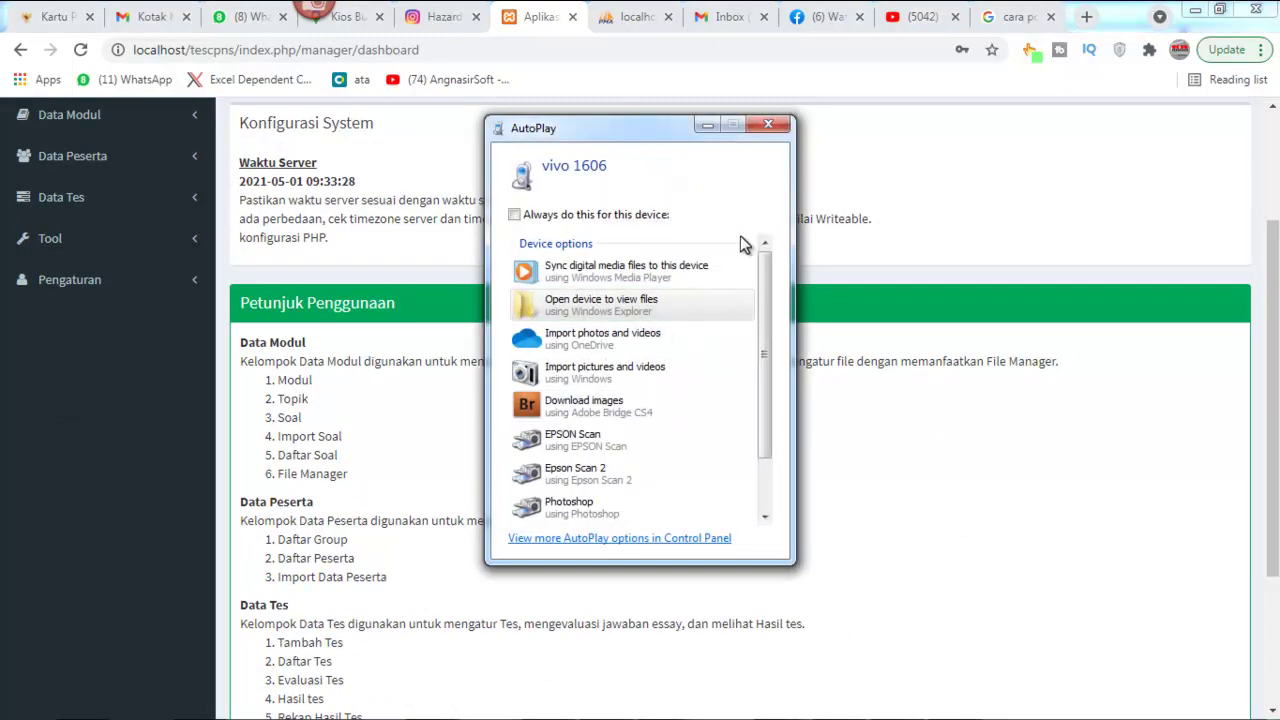
left_click(769, 126)
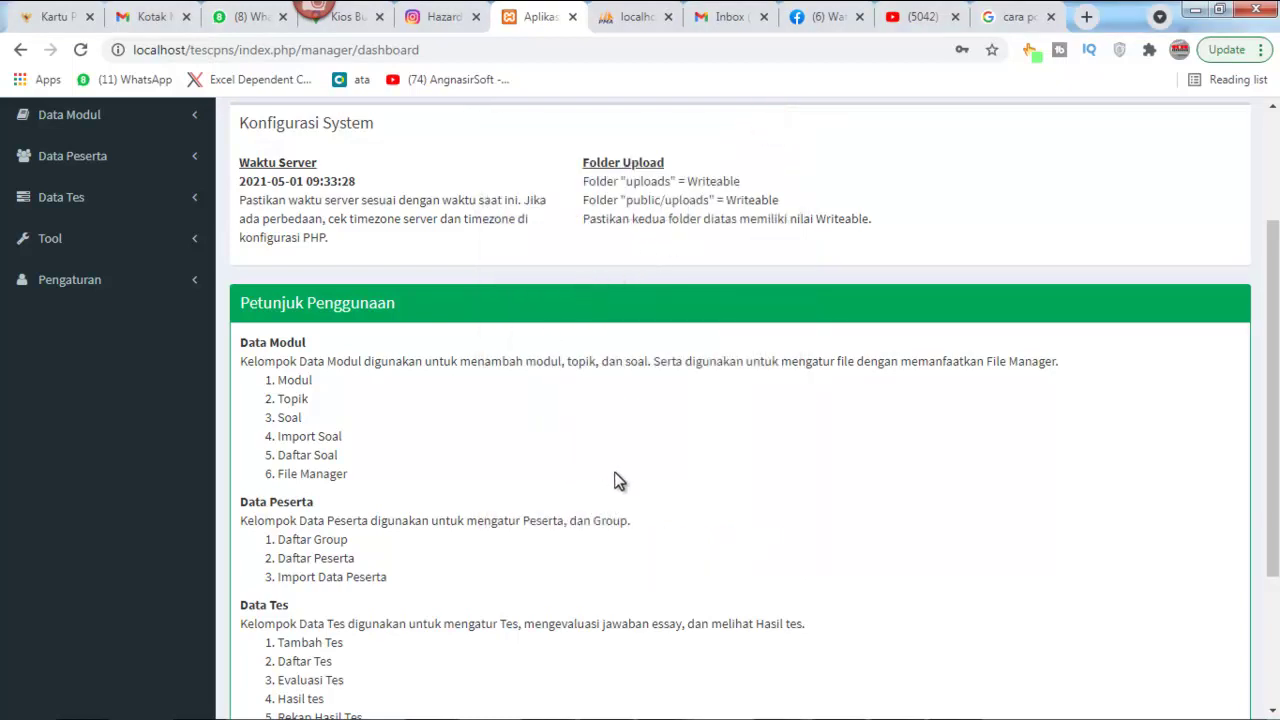
scroll(456, 590, "down", 2)
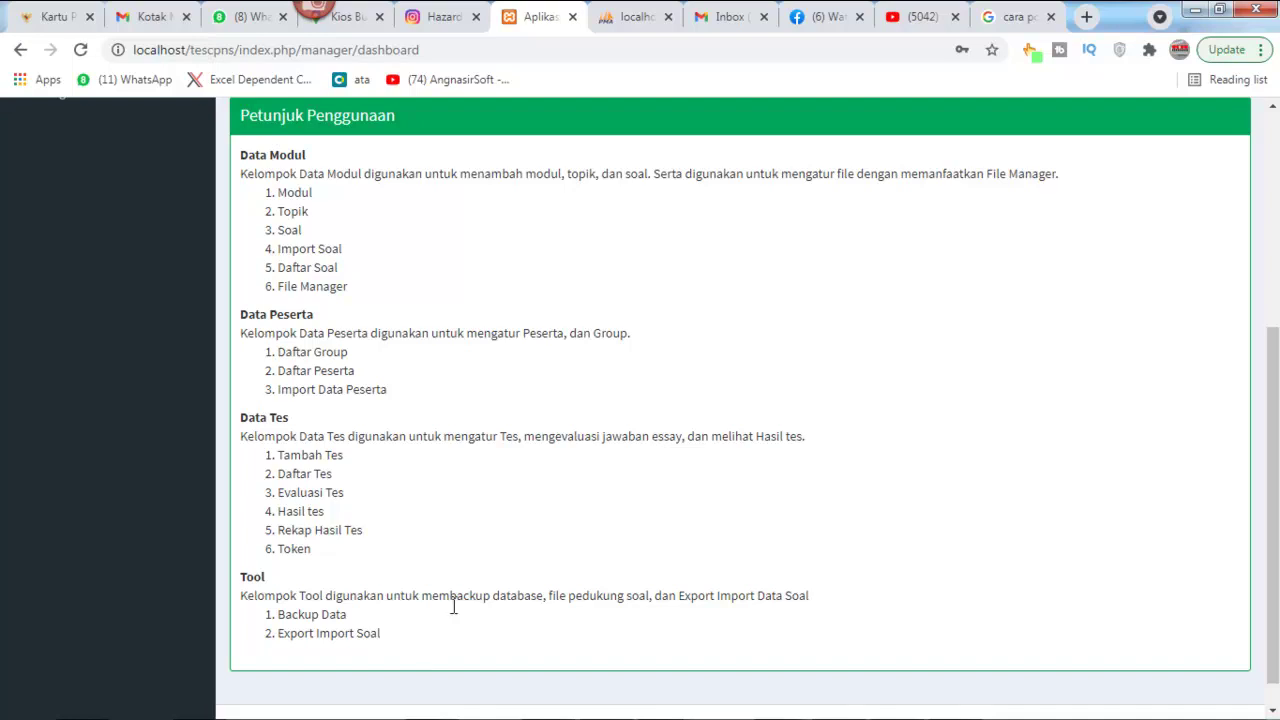
scroll(503, 530, "up", 1)
scroll(499, 521, "up", 4)
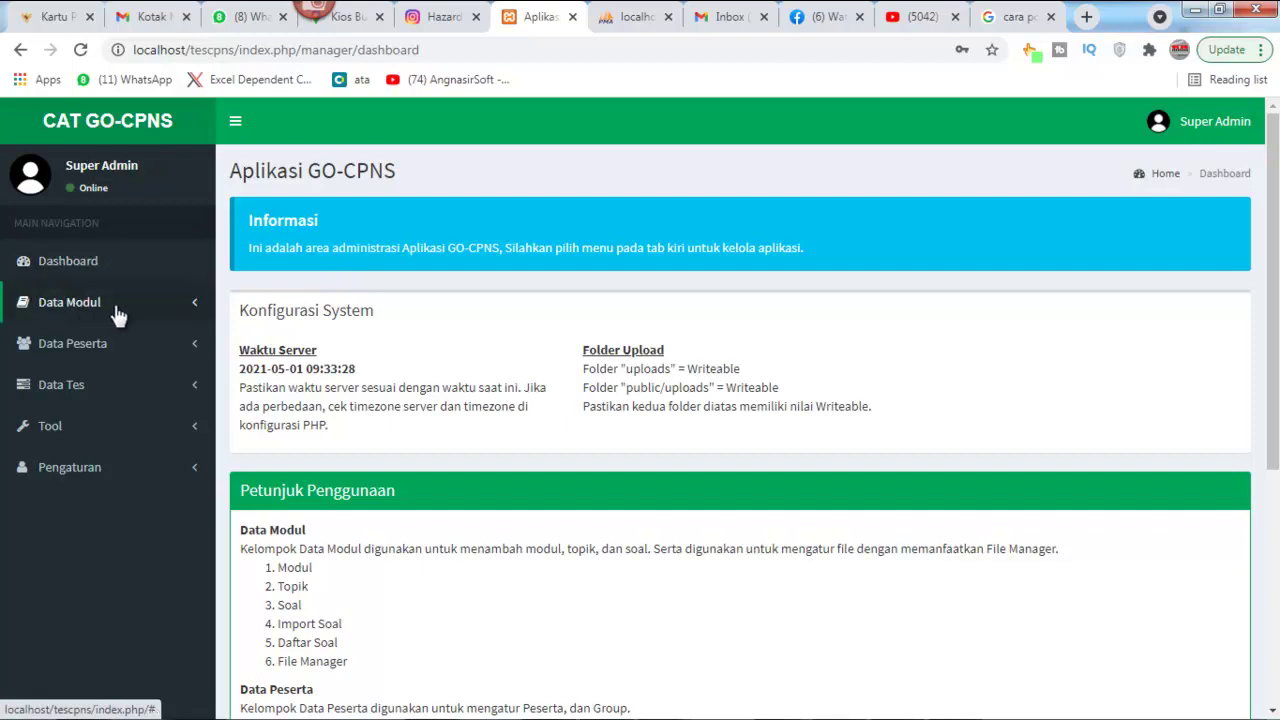
- Dismiss the Windows color scheme prompt and open the Pengaturan Aplikasi page to examine the application's identity settings
left_click(195, 480)
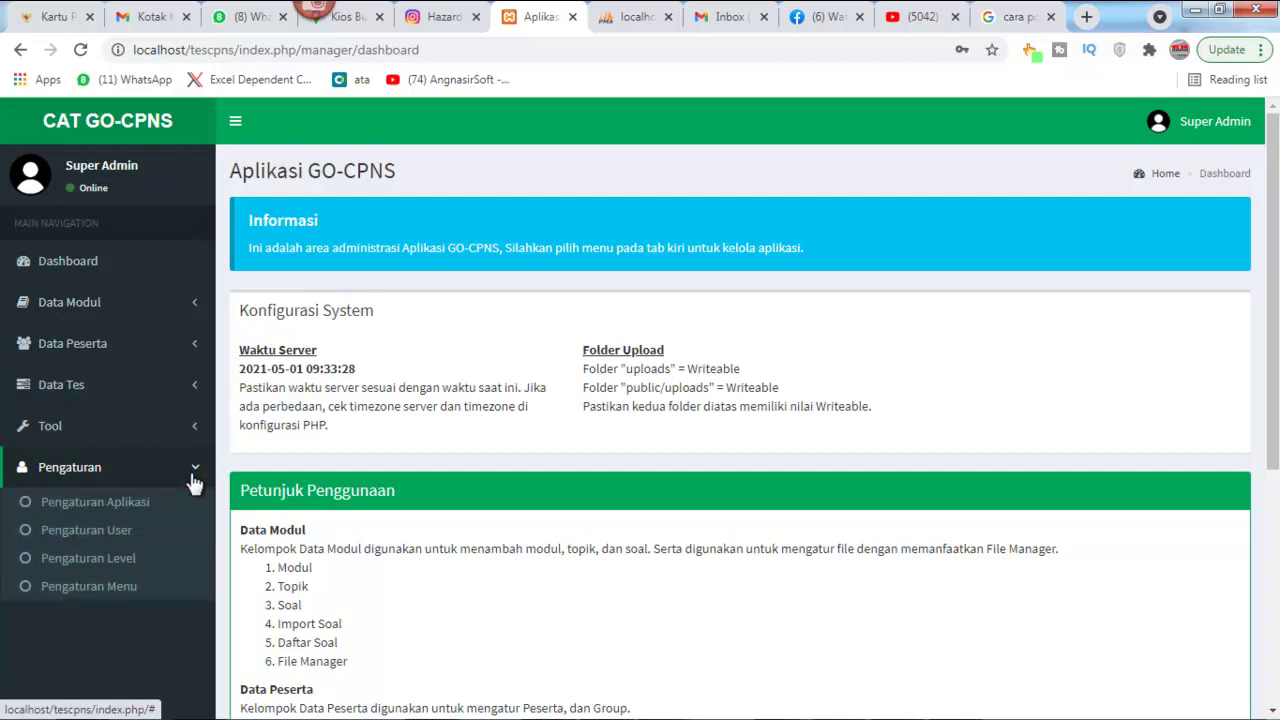
left_click(100, 545)
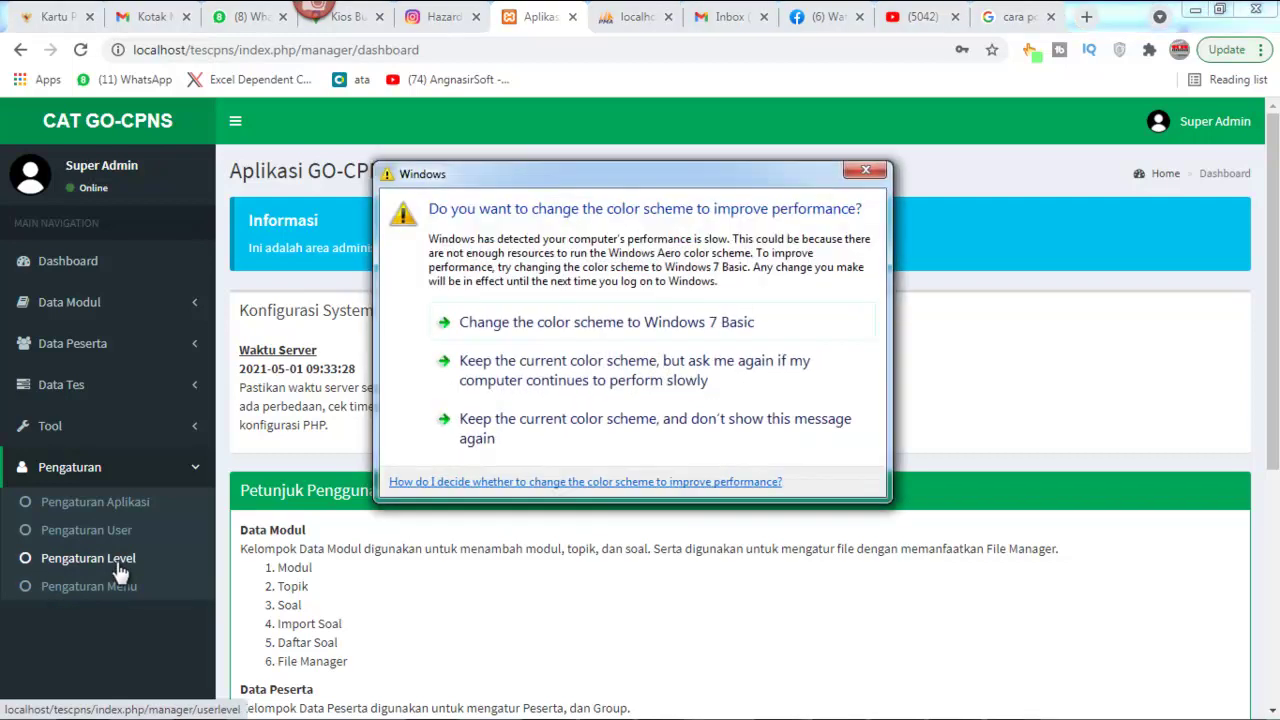
left_click(866, 170)
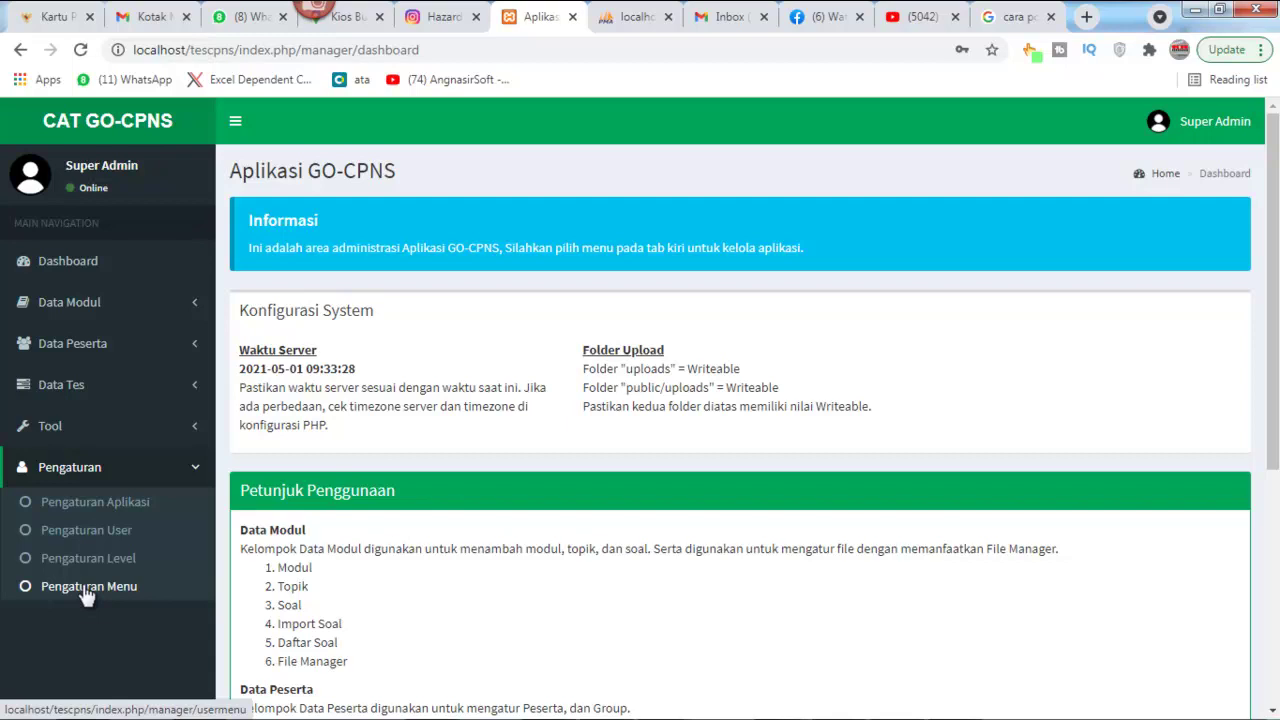
left_click(110, 513)
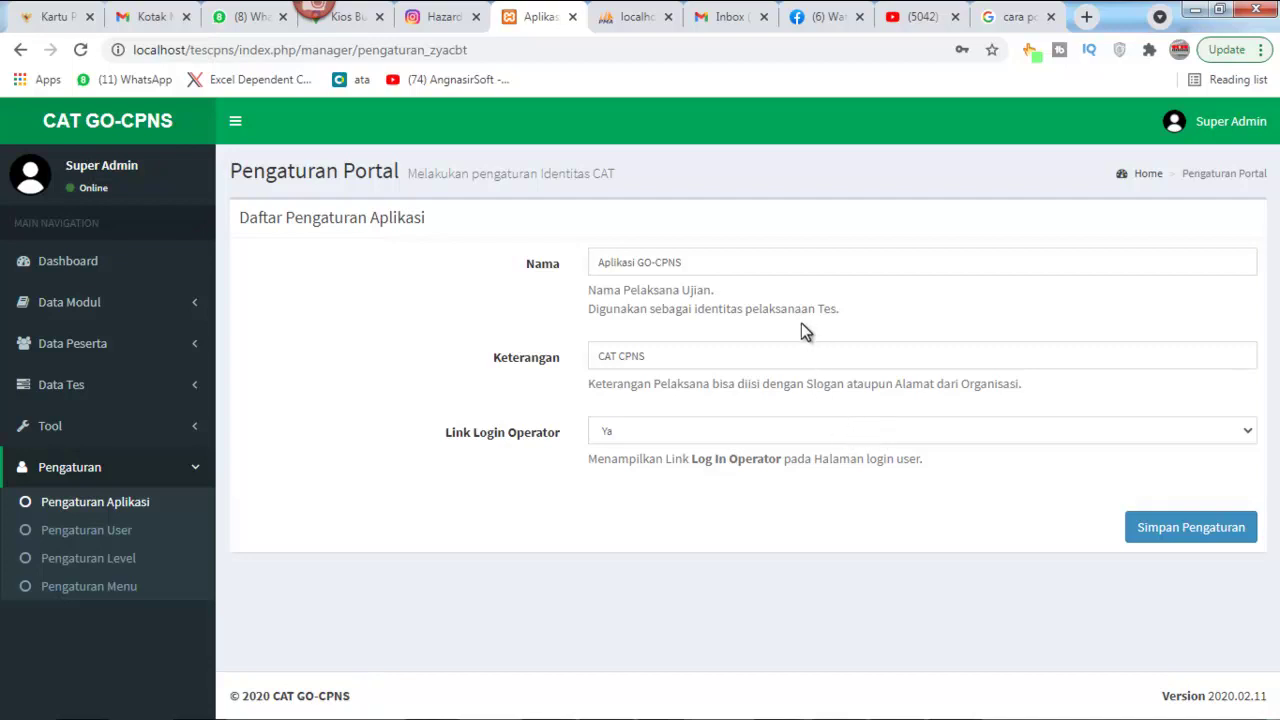
- Sign out of the administrator account and load the participant login page at localhost/tescpns/
left_click(1238, 122)
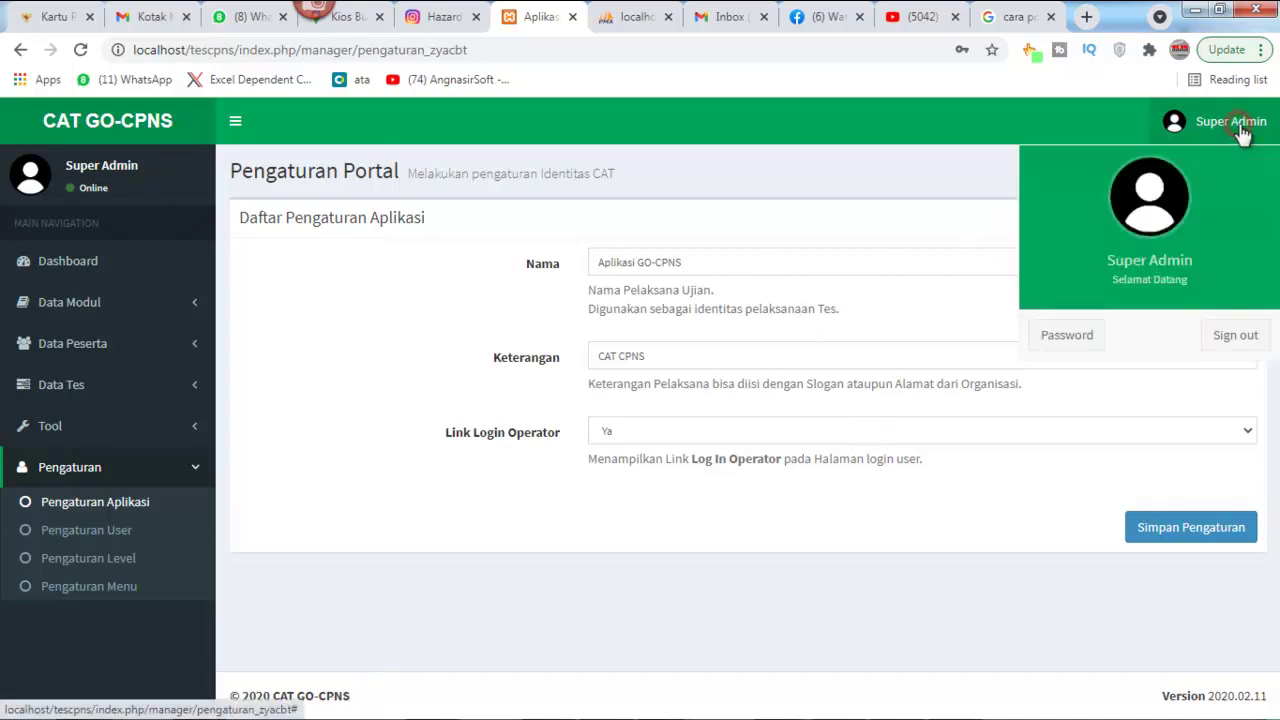
left_click(1238, 335)
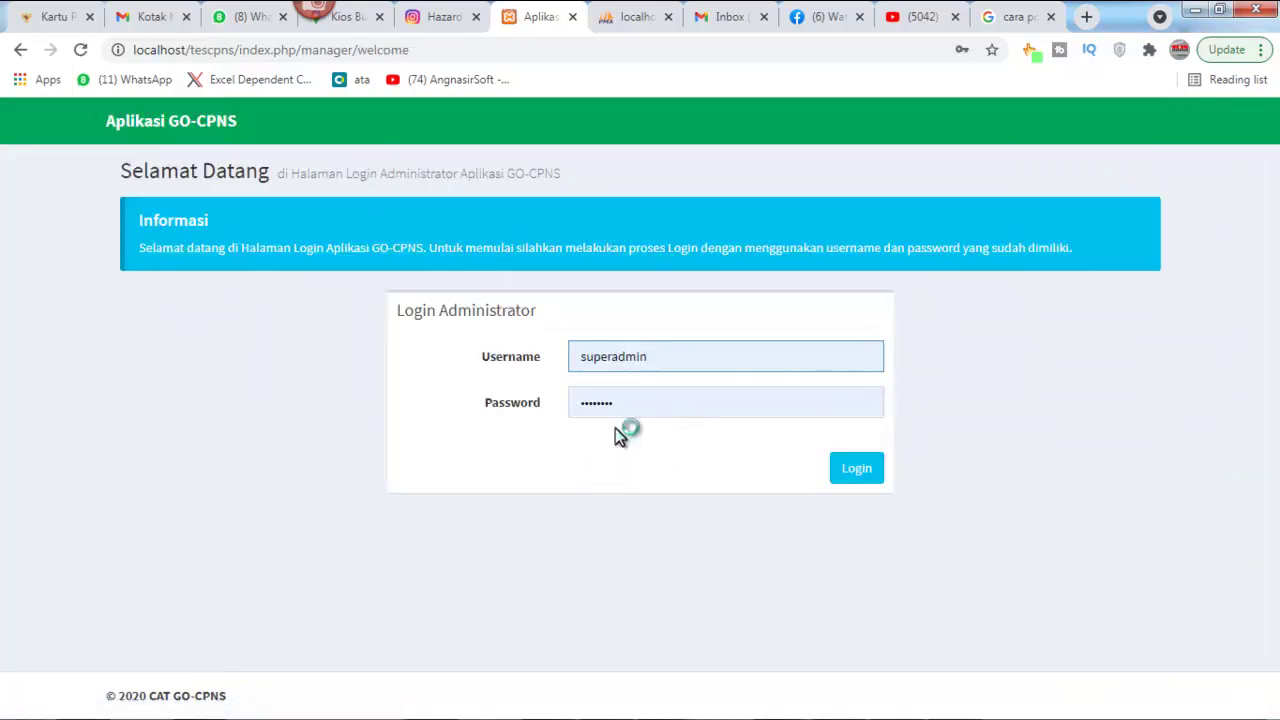
left_click(428, 50)
left_click_drag(428, 50, 241, 82)
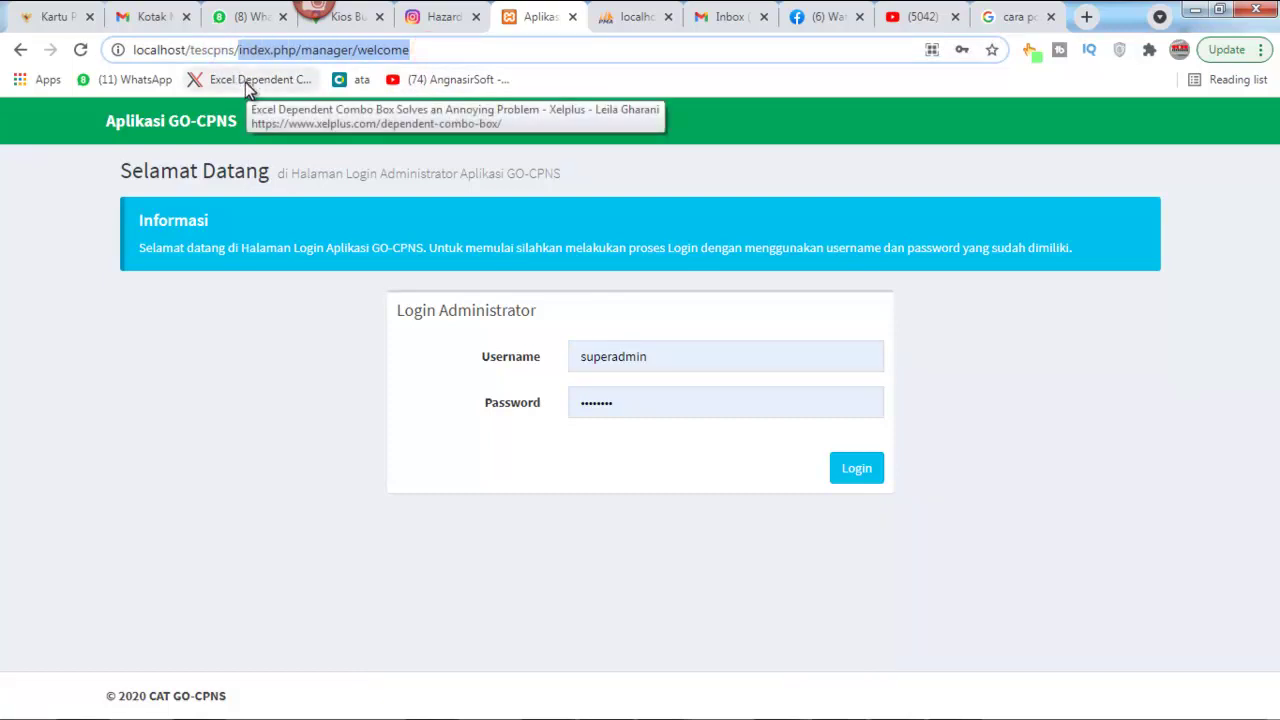
key("BackSpace")
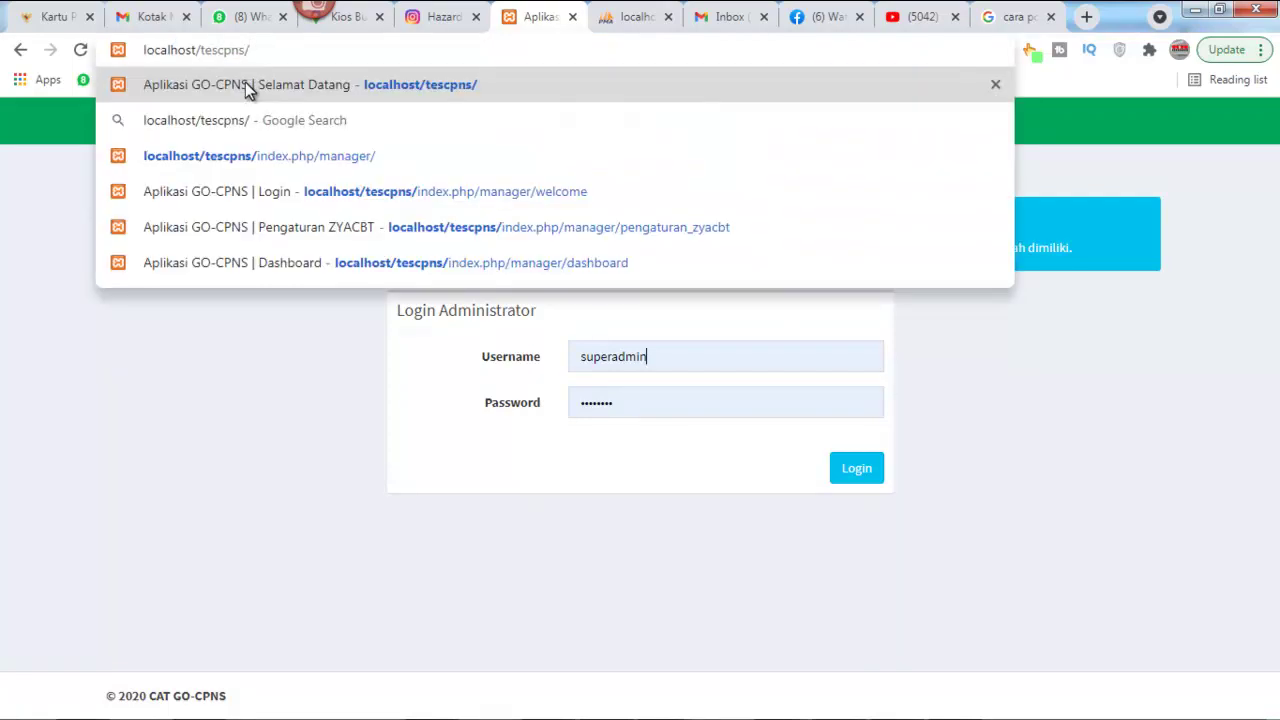
key("Return")
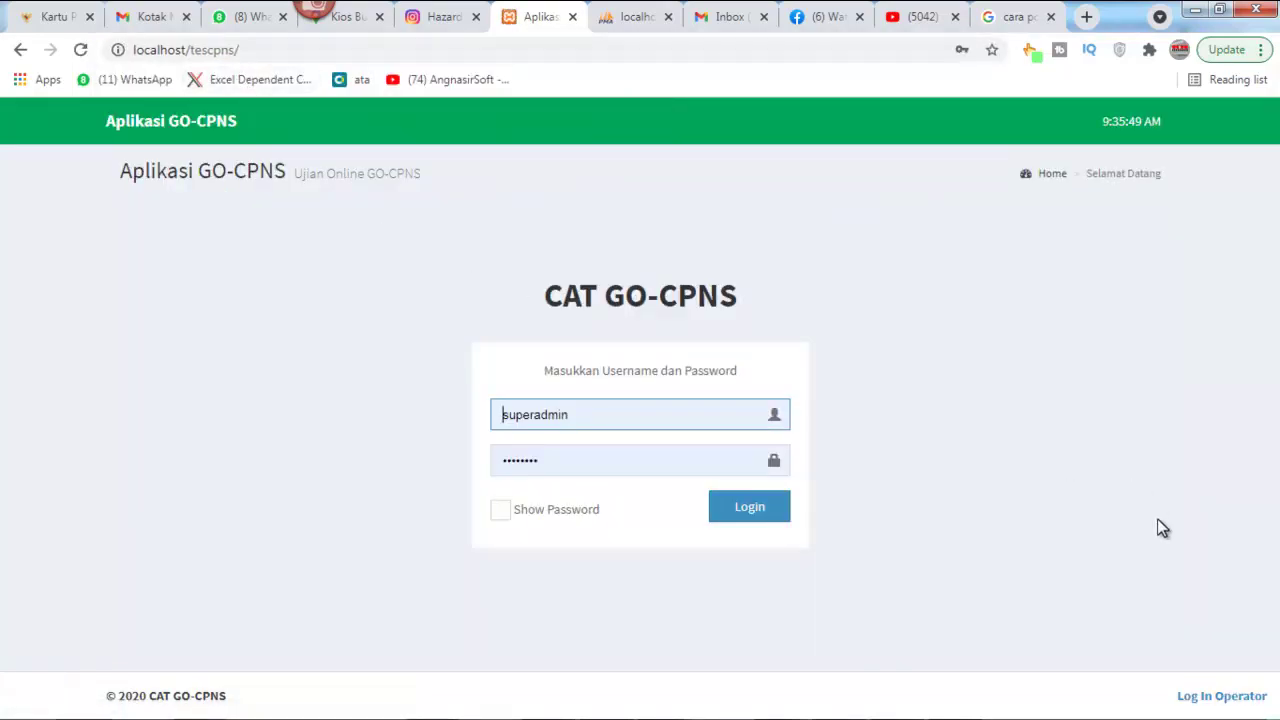
- Open the operator login in a separate tab, log in there as administrator, and return to the participant login tab
middle_click(1208, 705)
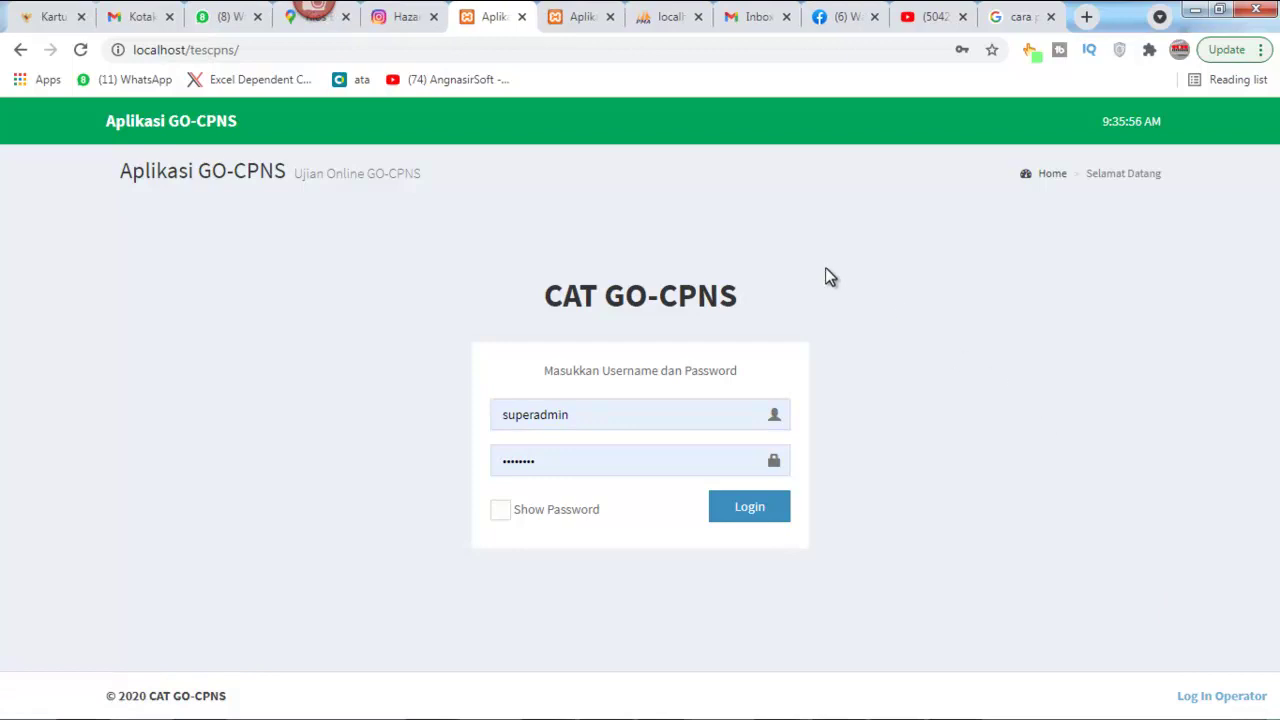
left_click(580, 16)
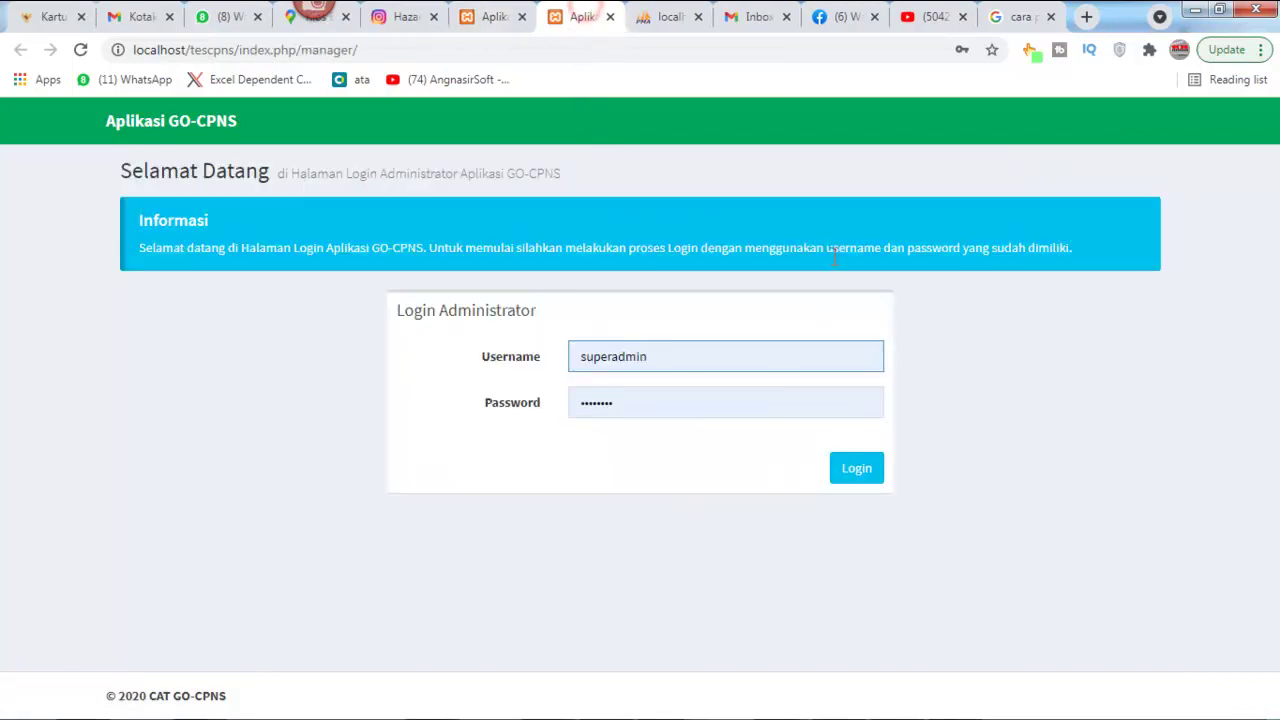
left_click(851, 474)
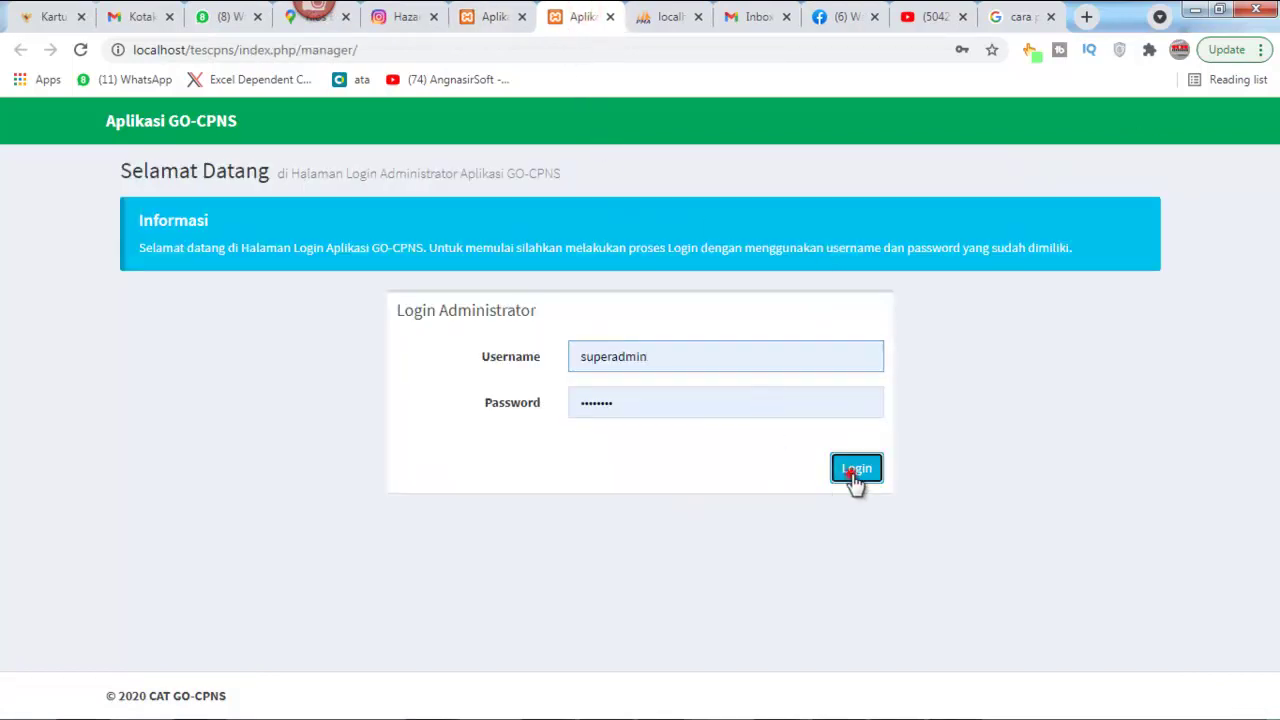
left_click(486, 17)
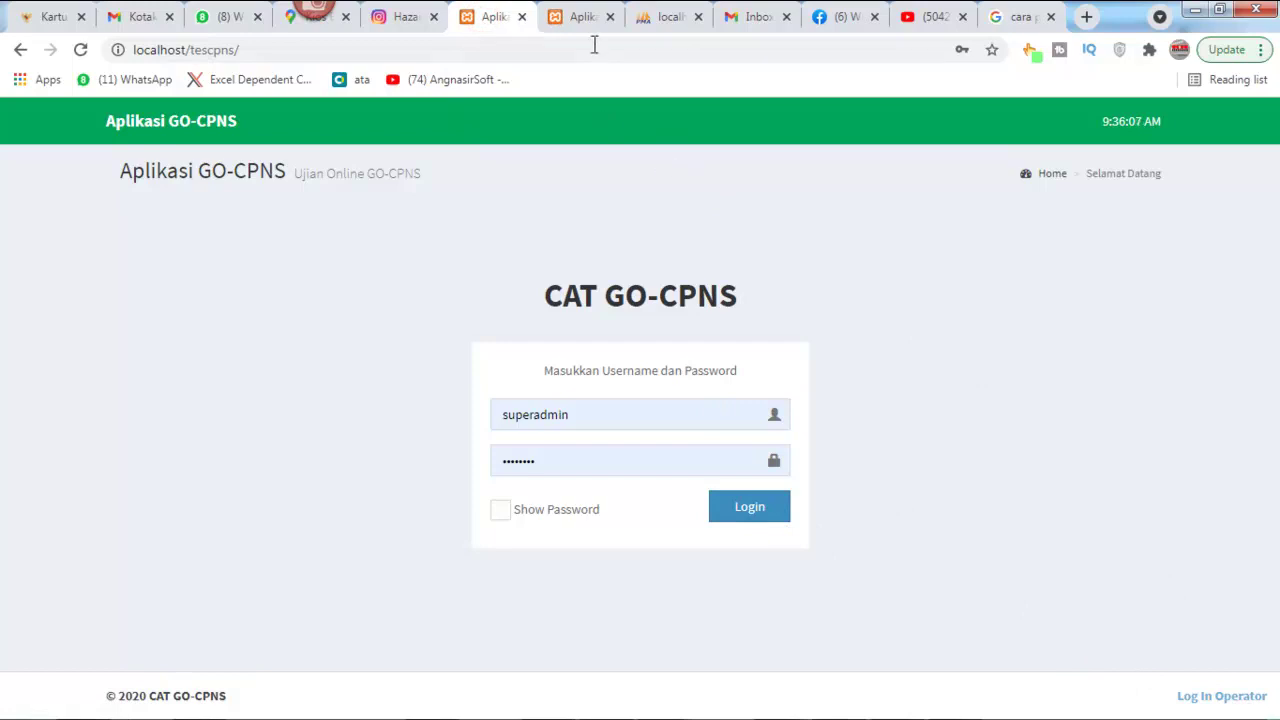
- Set Link Login Operator to Tidak in Pengaturan Aplikasi, save it, and reload the participant login page to check the operator link
left_click(577, 17)
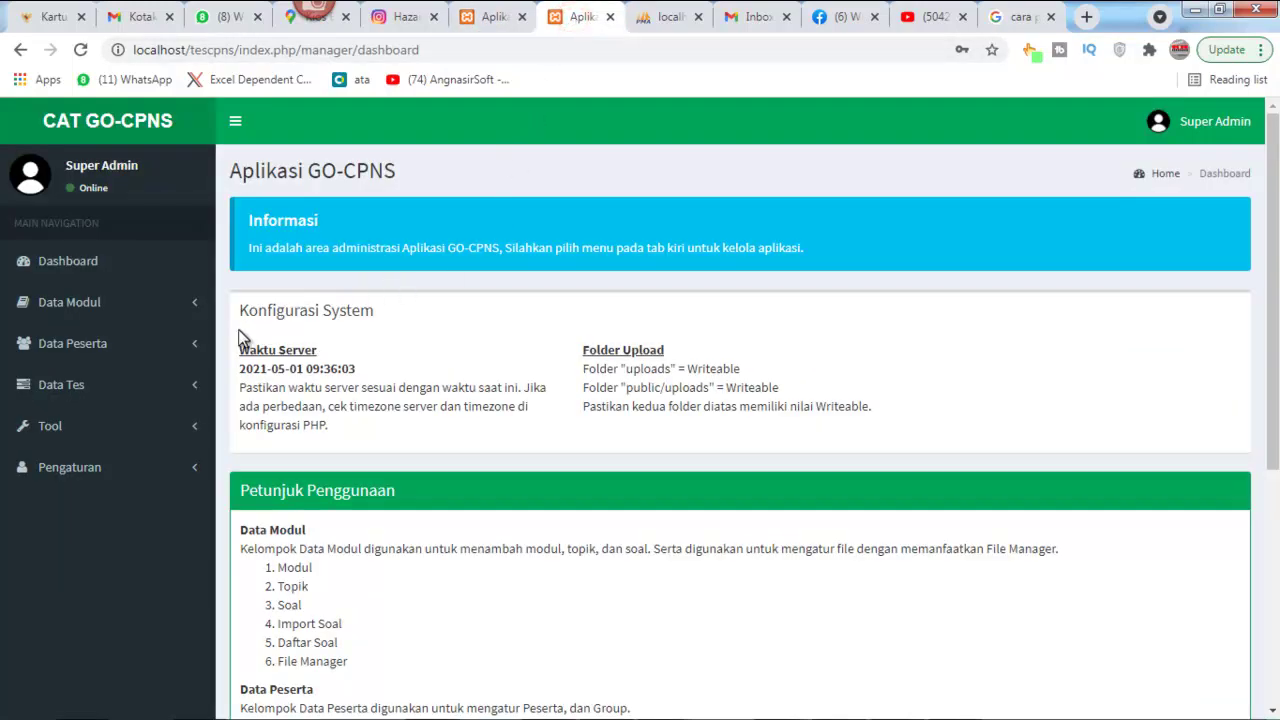
left_click(113, 479)
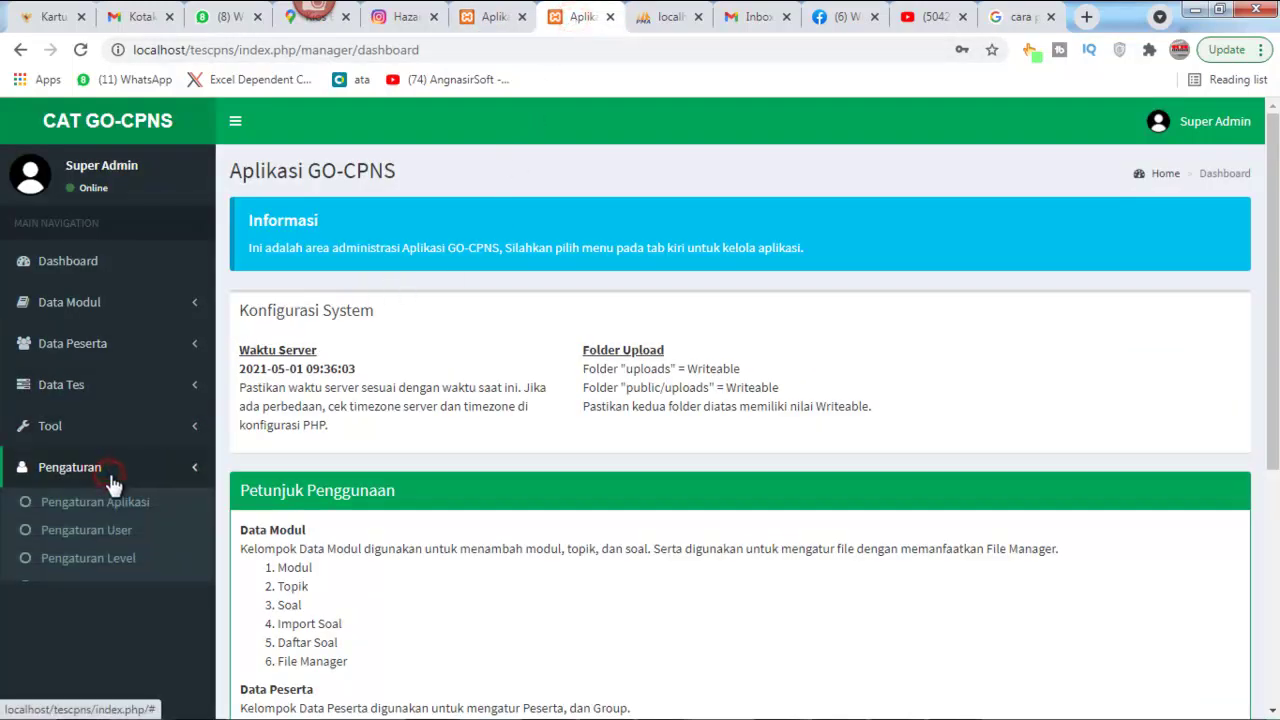
left_click(122, 506)
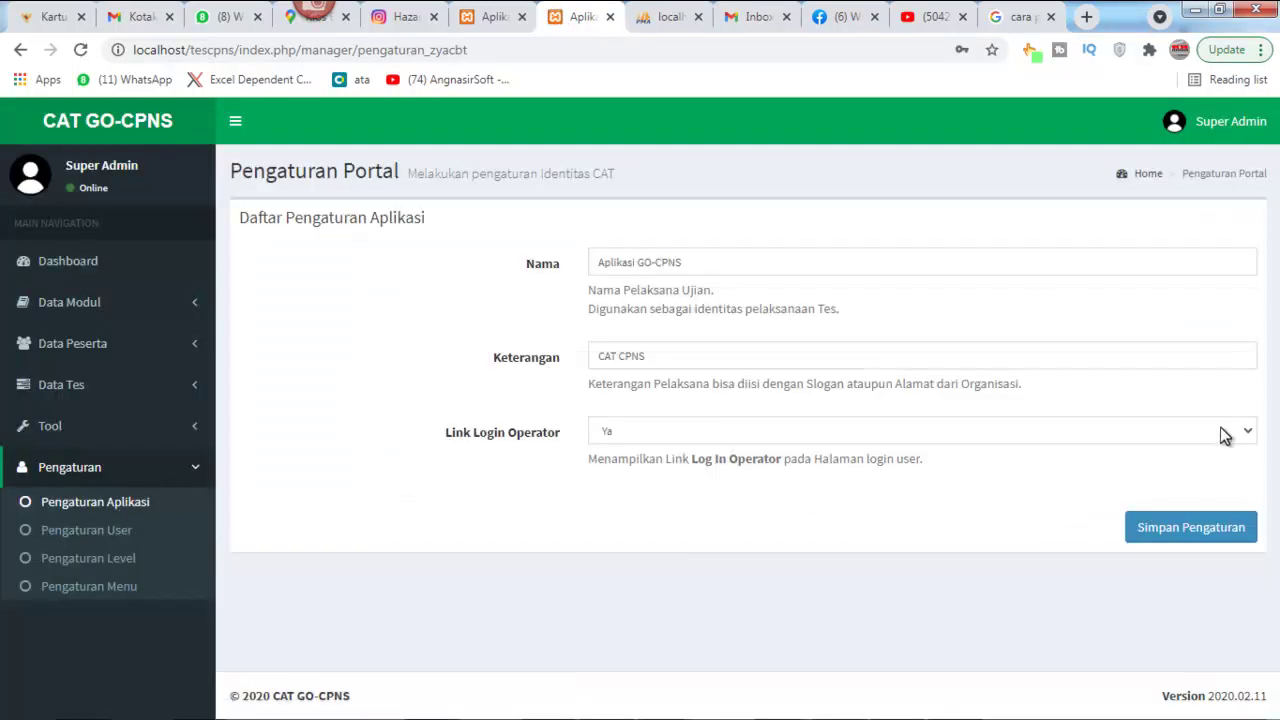
left_click(1238, 434)
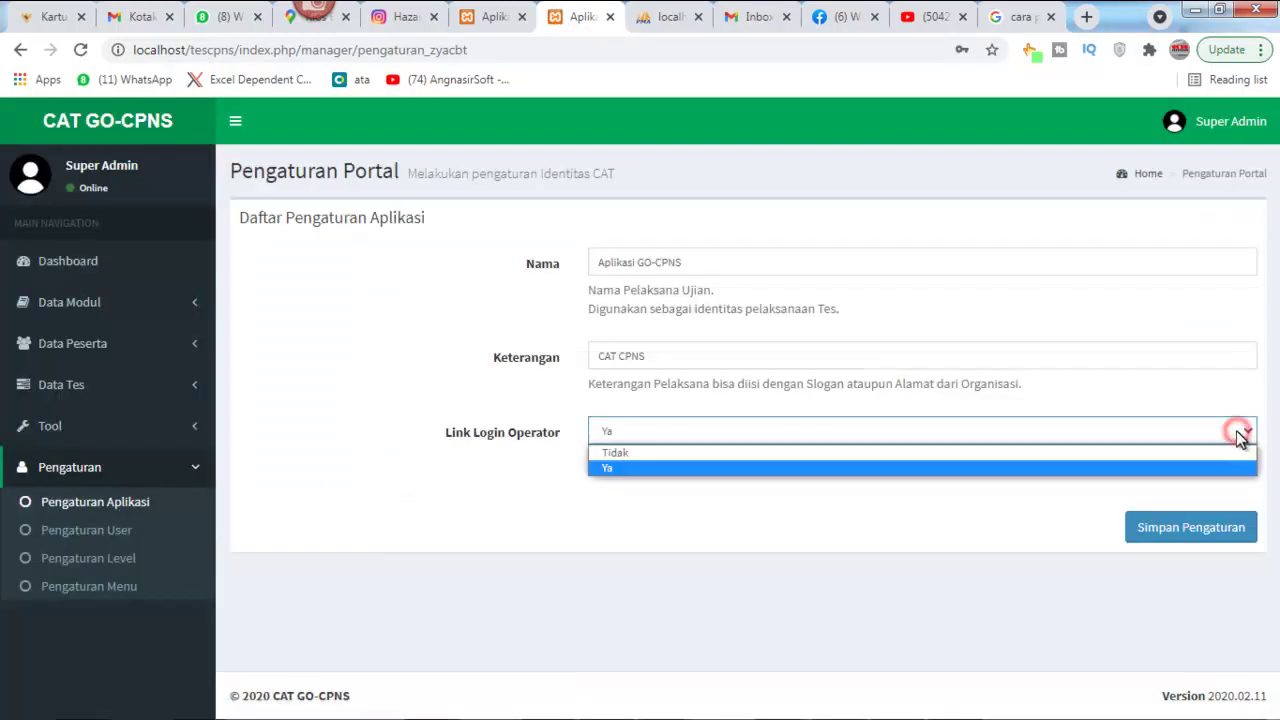
left_click(832, 455)
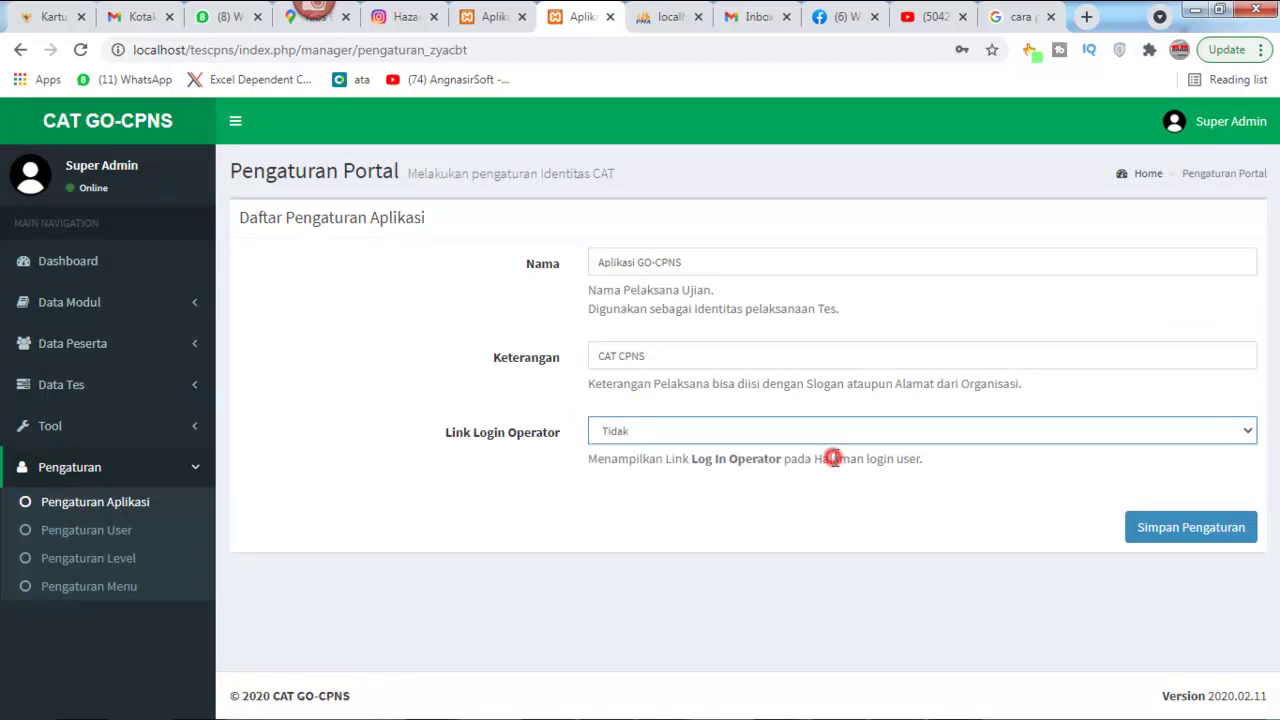
left_click(1177, 531)
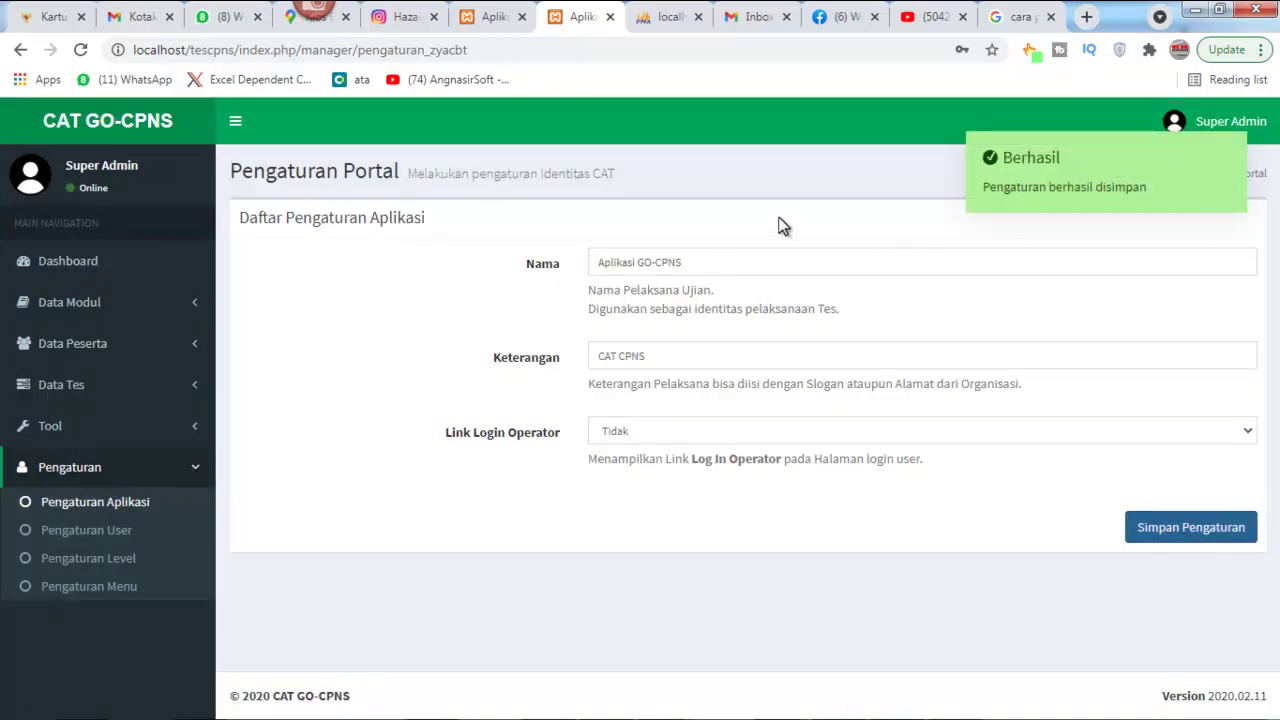
left_click(489, 20)
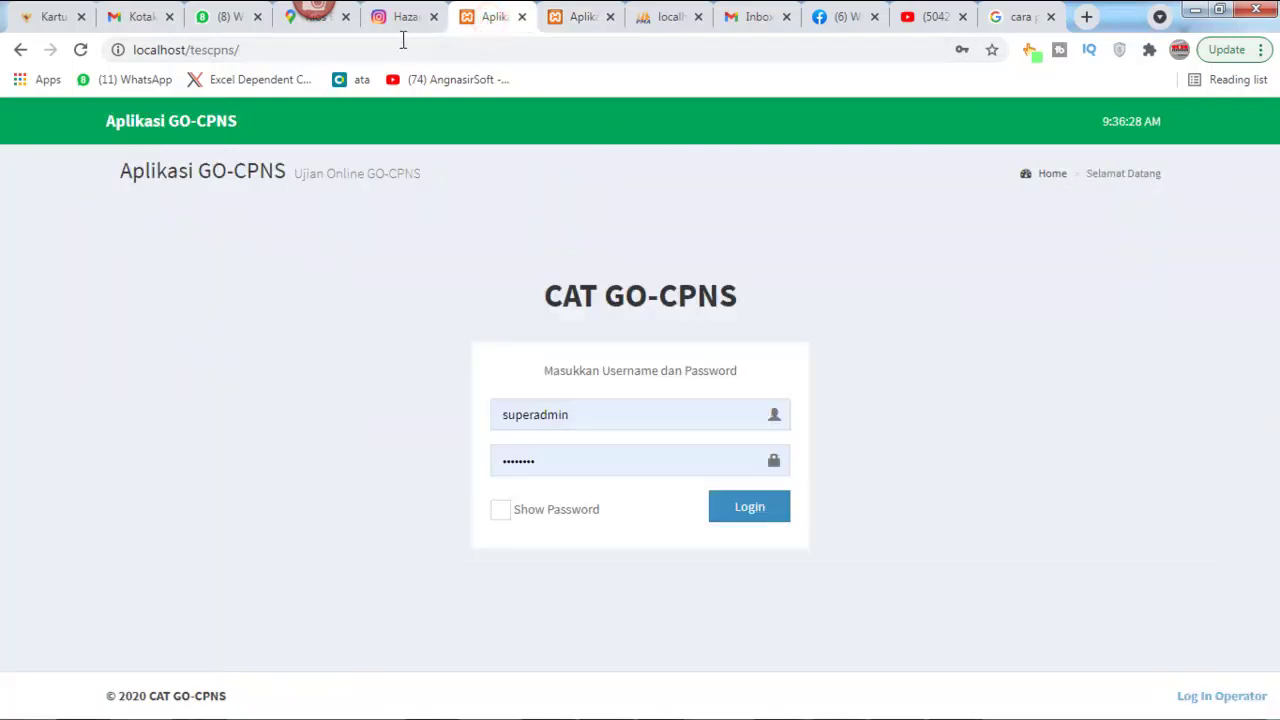
left_click(80, 50)
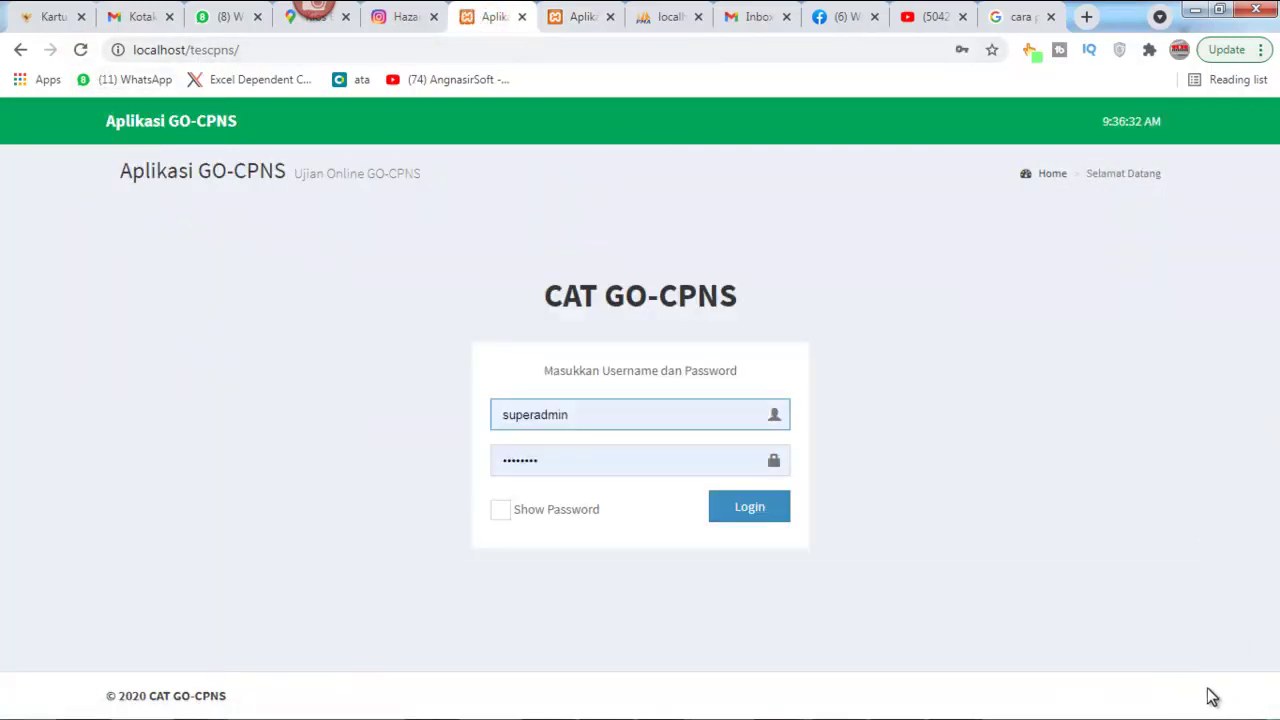
- Set Link Login Operator to Ya in the administrator settings, save the change, and reload the participant login page
left_click(575, 20)
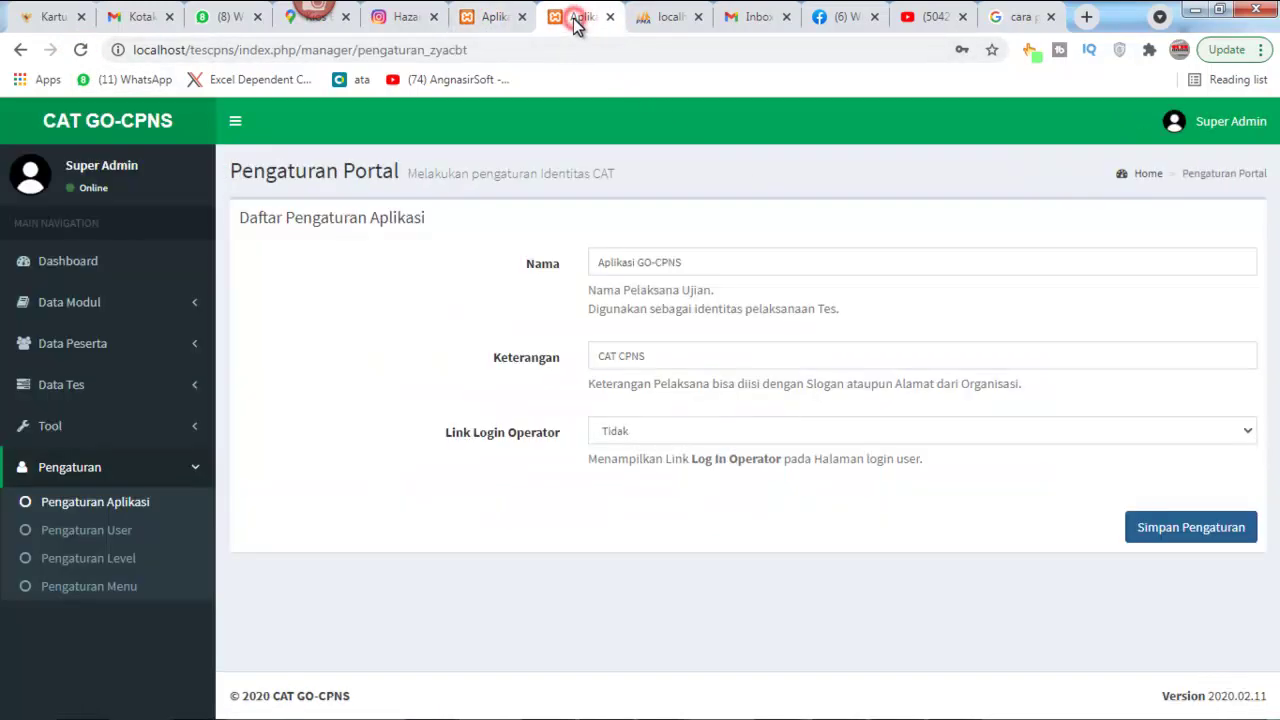
left_click(1207, 437)
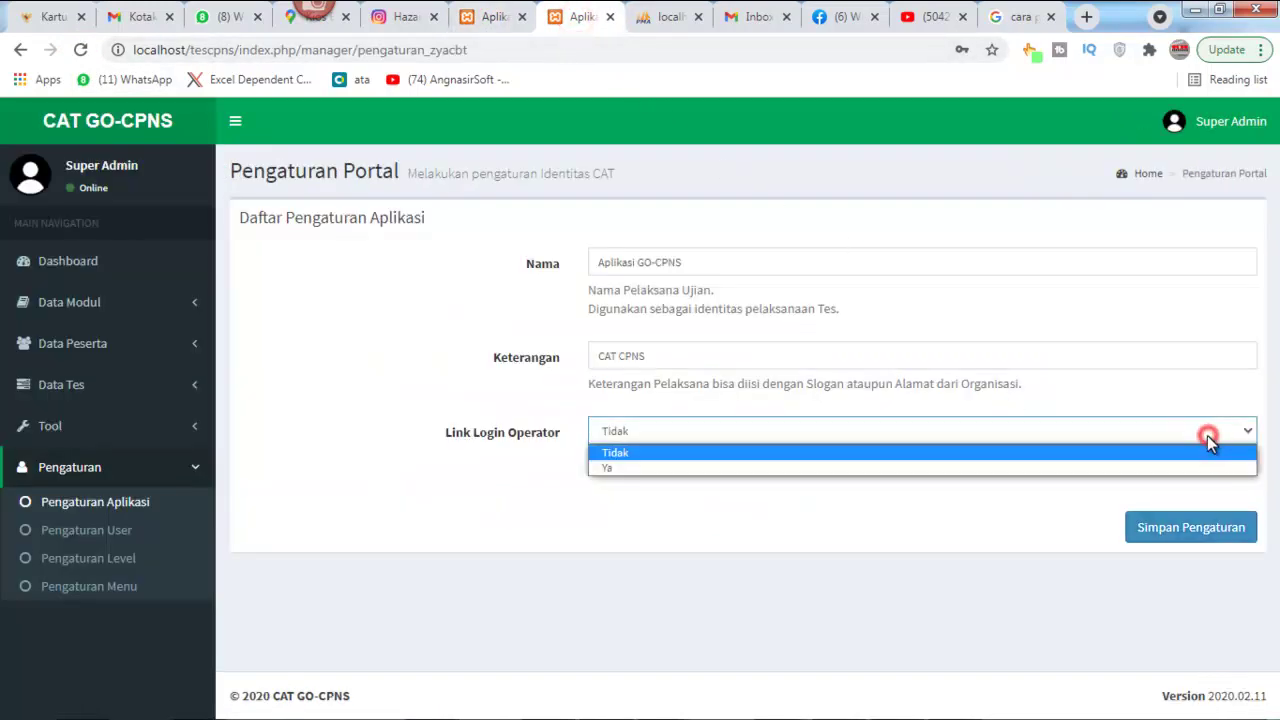
left_click(905, 468)
left_click(1210, 527)
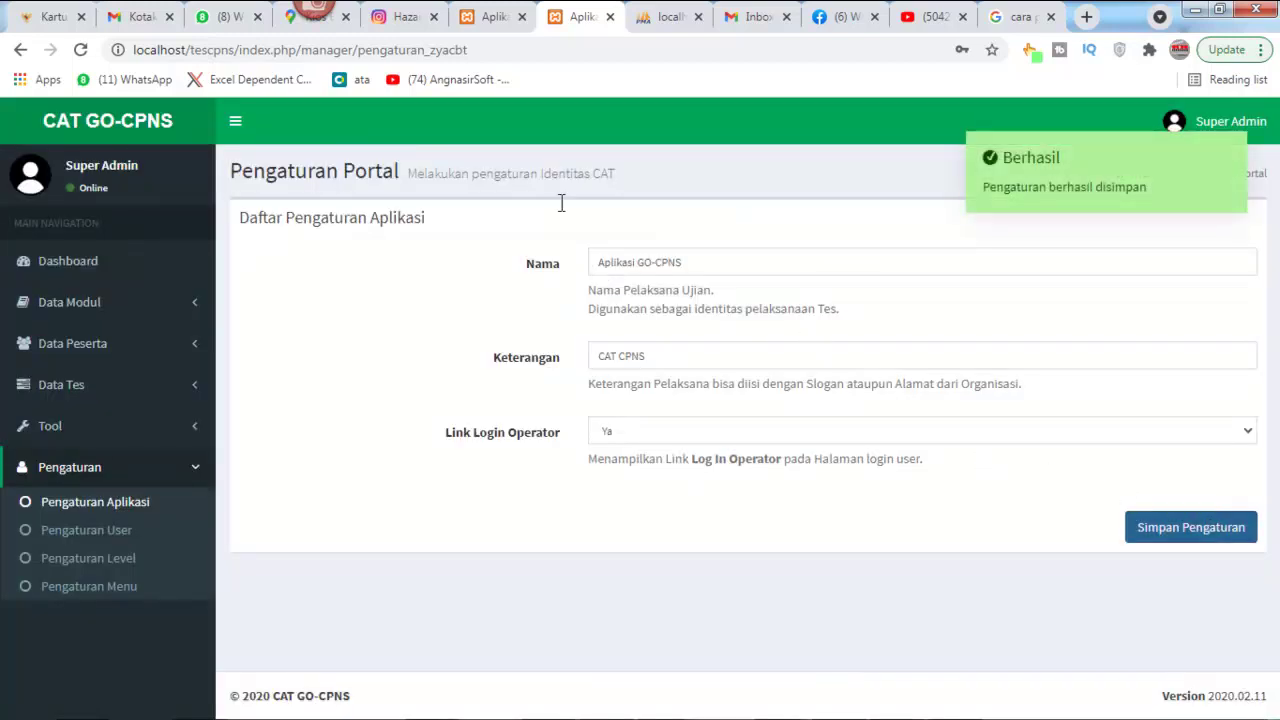
left_click(491, 16)
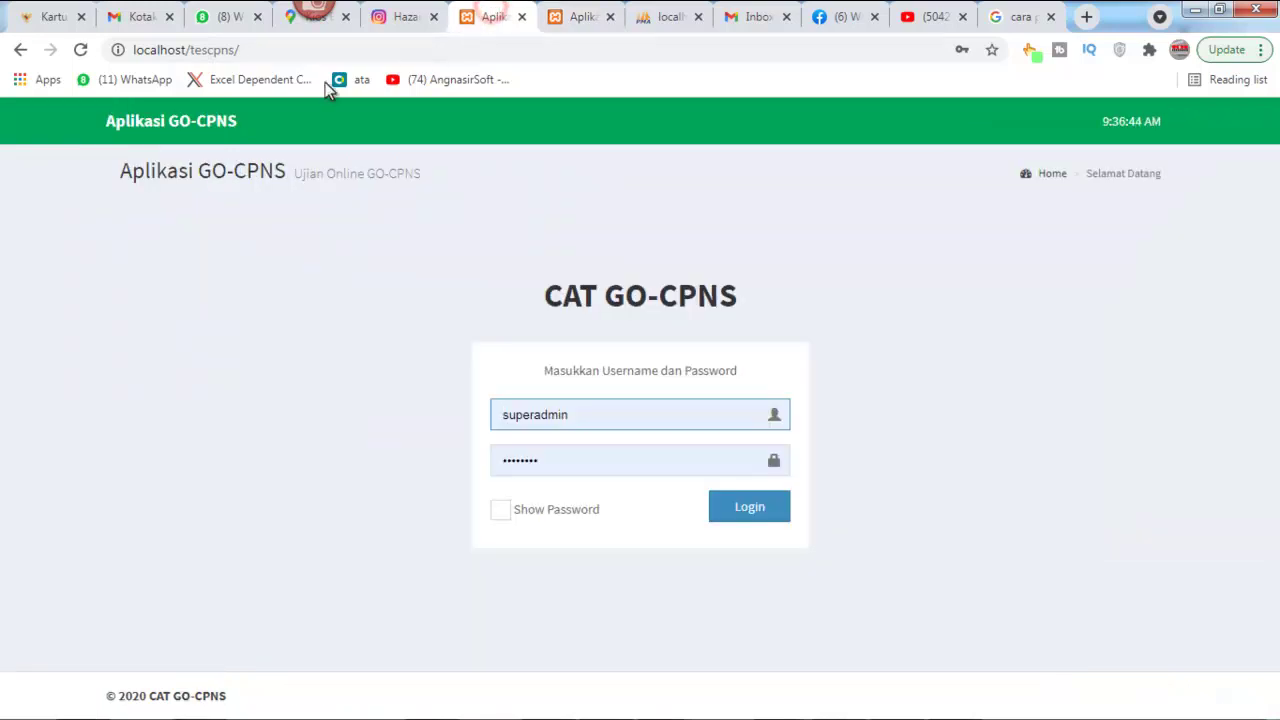
left_click(76, 54)
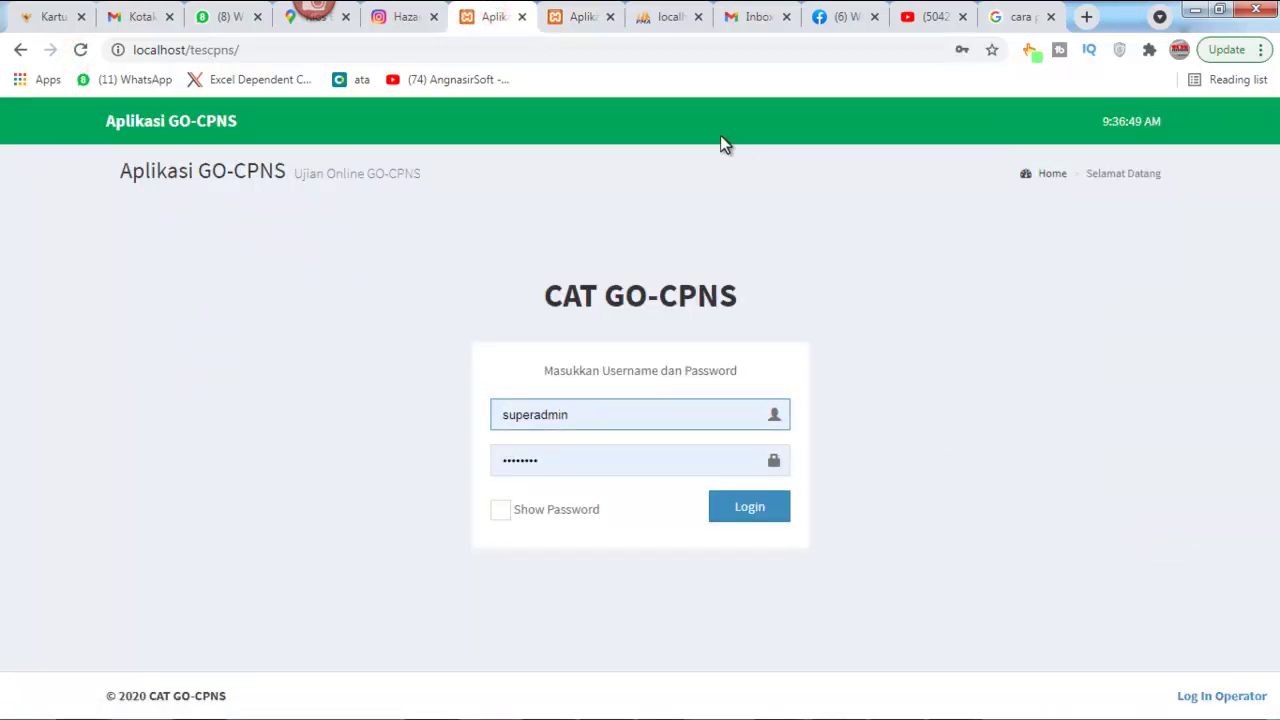
- Open the Topik page under Data Modul in the administrator tab, dismiss the Windows color scheme prompt, and examine the topic list
left_click(580, 18)
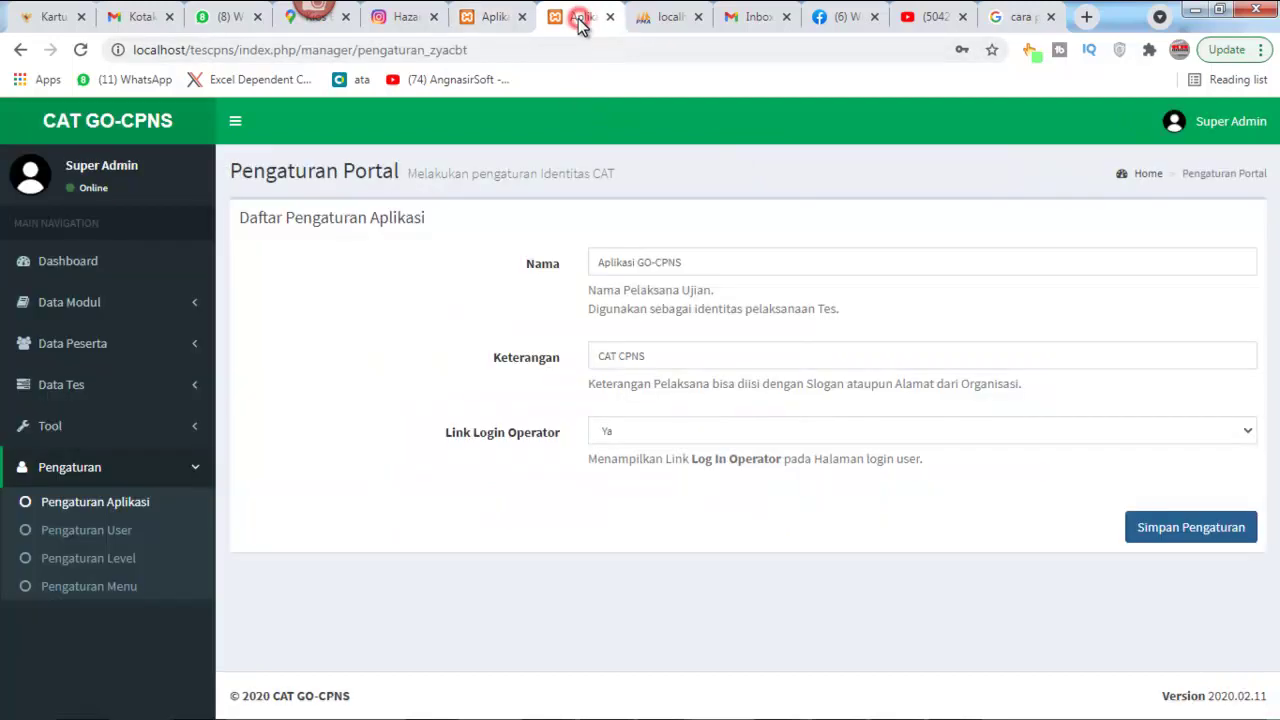
left_click(91, 323)
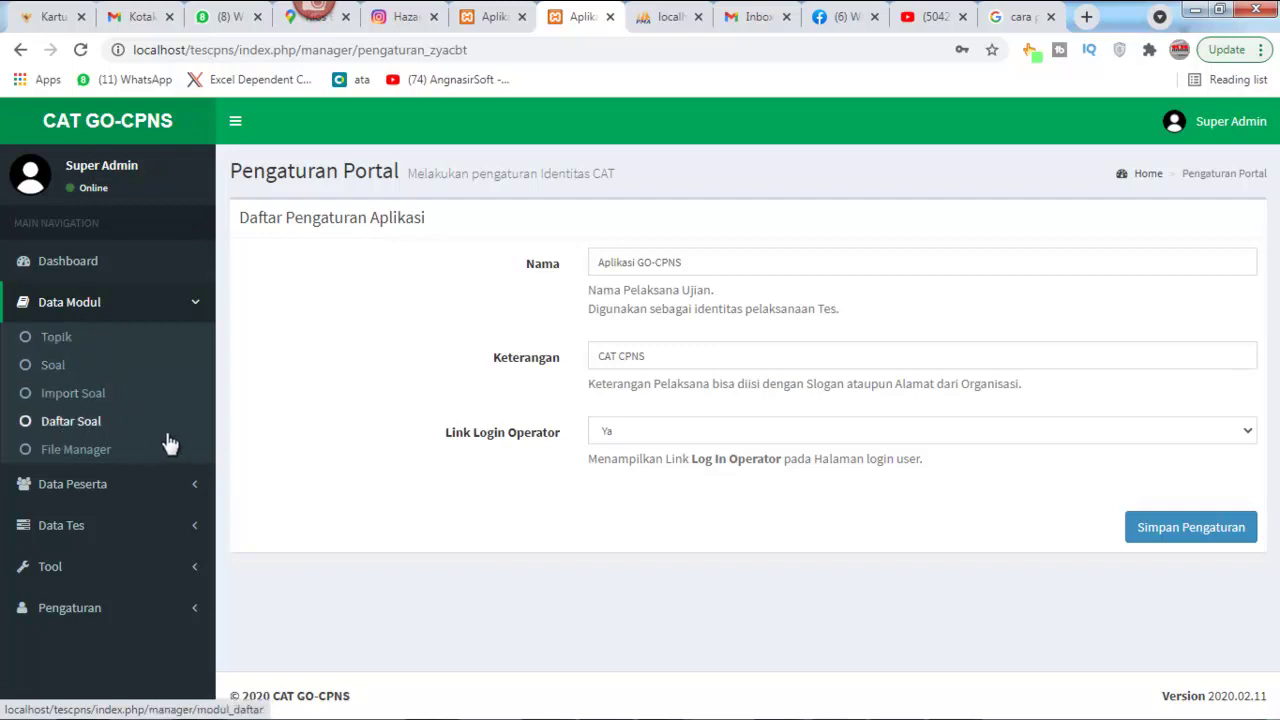
left_click(62, 347)
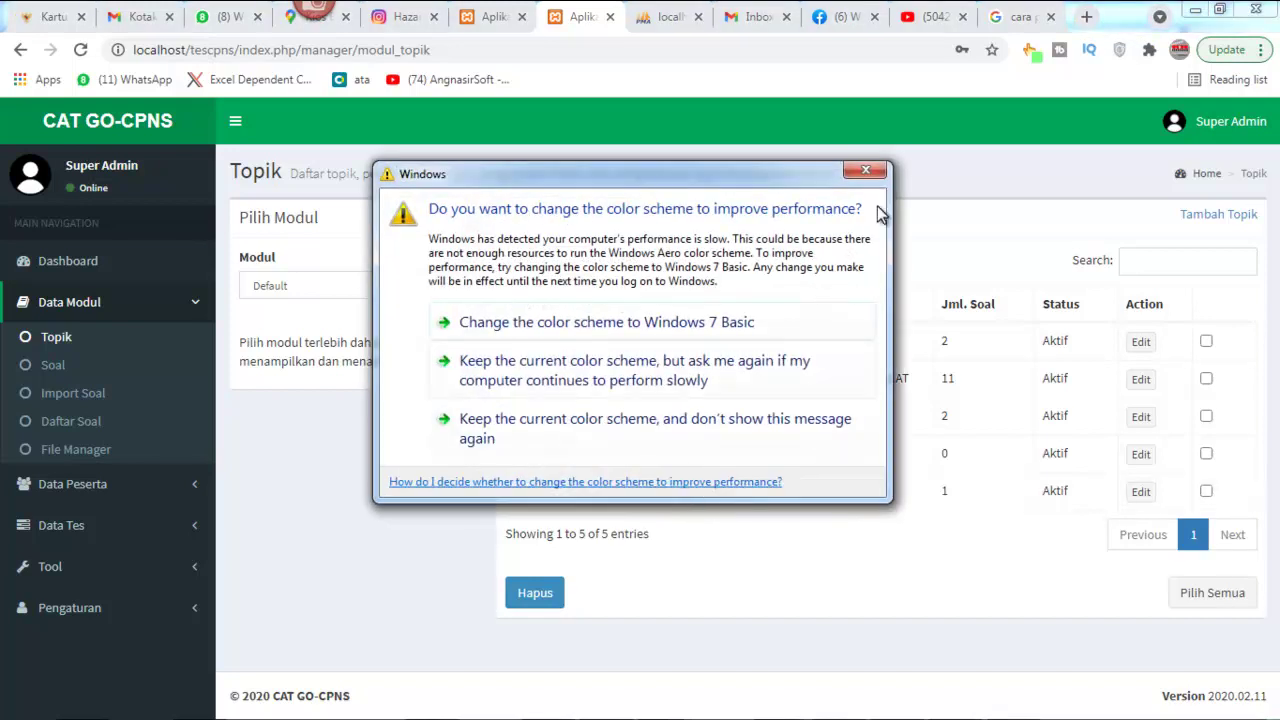
left_click(867, 174)
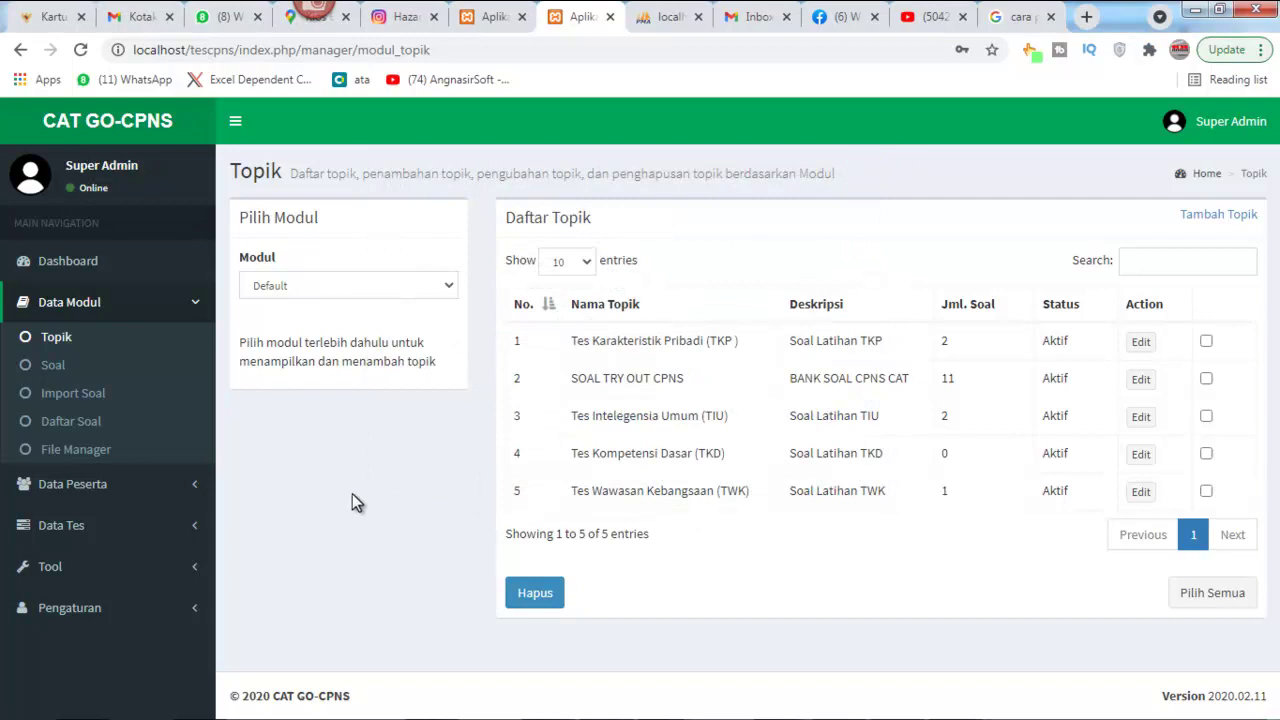
- Open the Soal page and review the question form and the SOAL TRY OUT CPNS question list down to its end
left_click(47, 367)
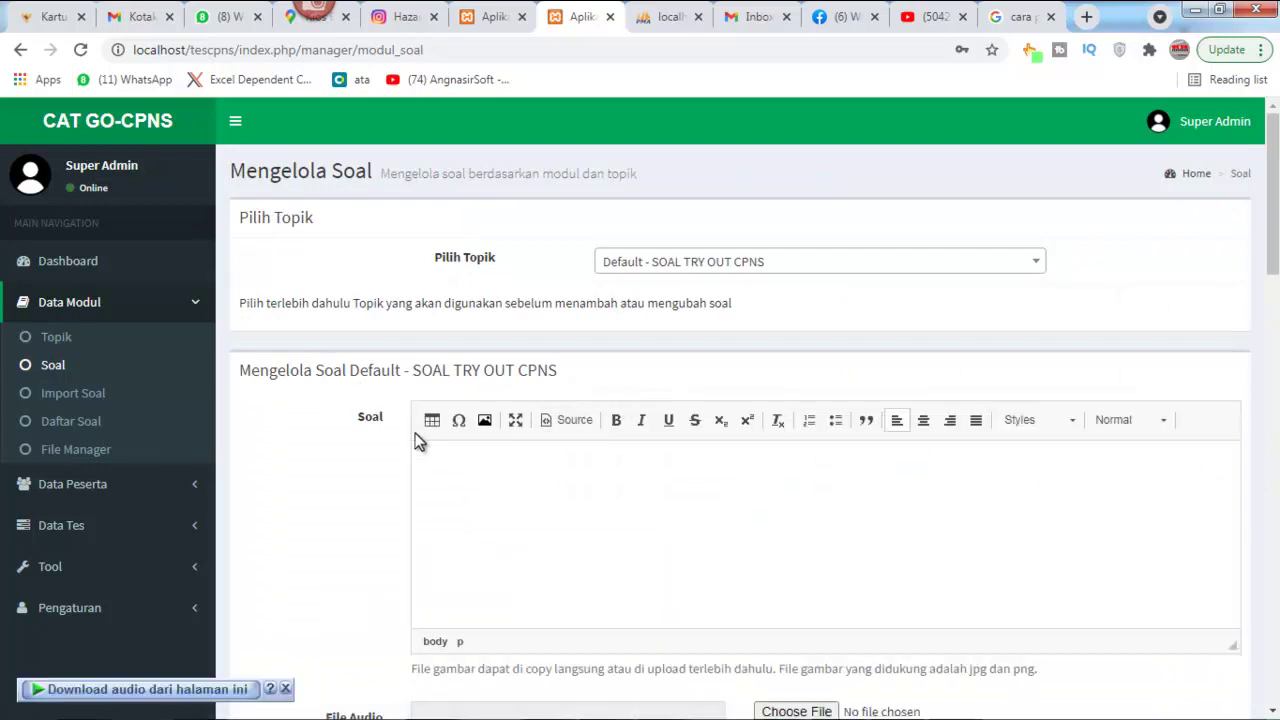
scroll(333, 452, "down", 6)
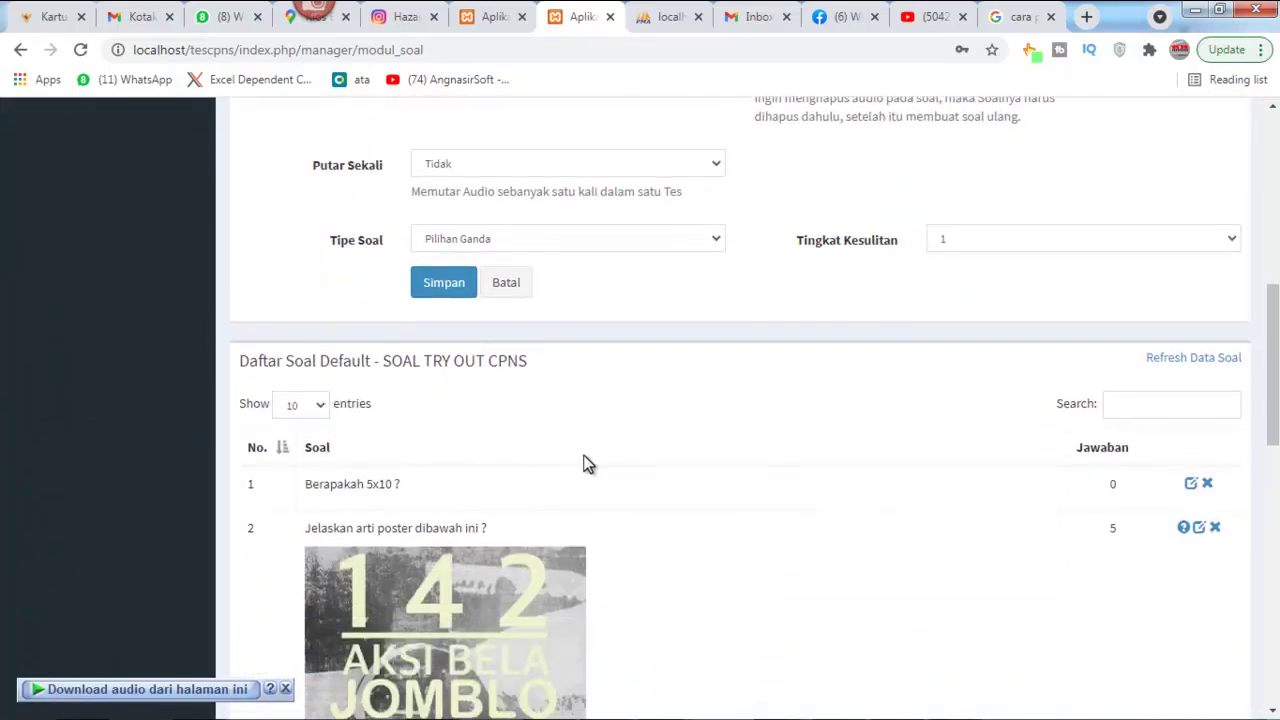
scroll(585, 462, "down", 1)
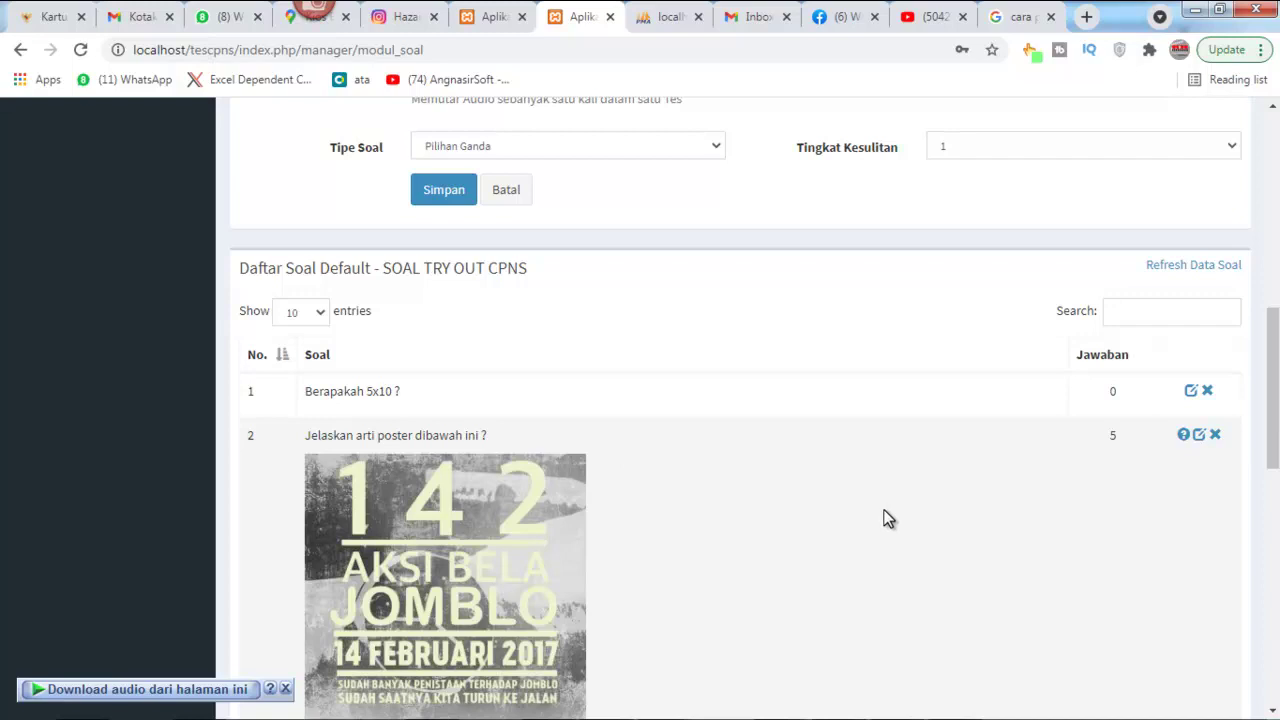
scroll(886, 517, "down", 6)
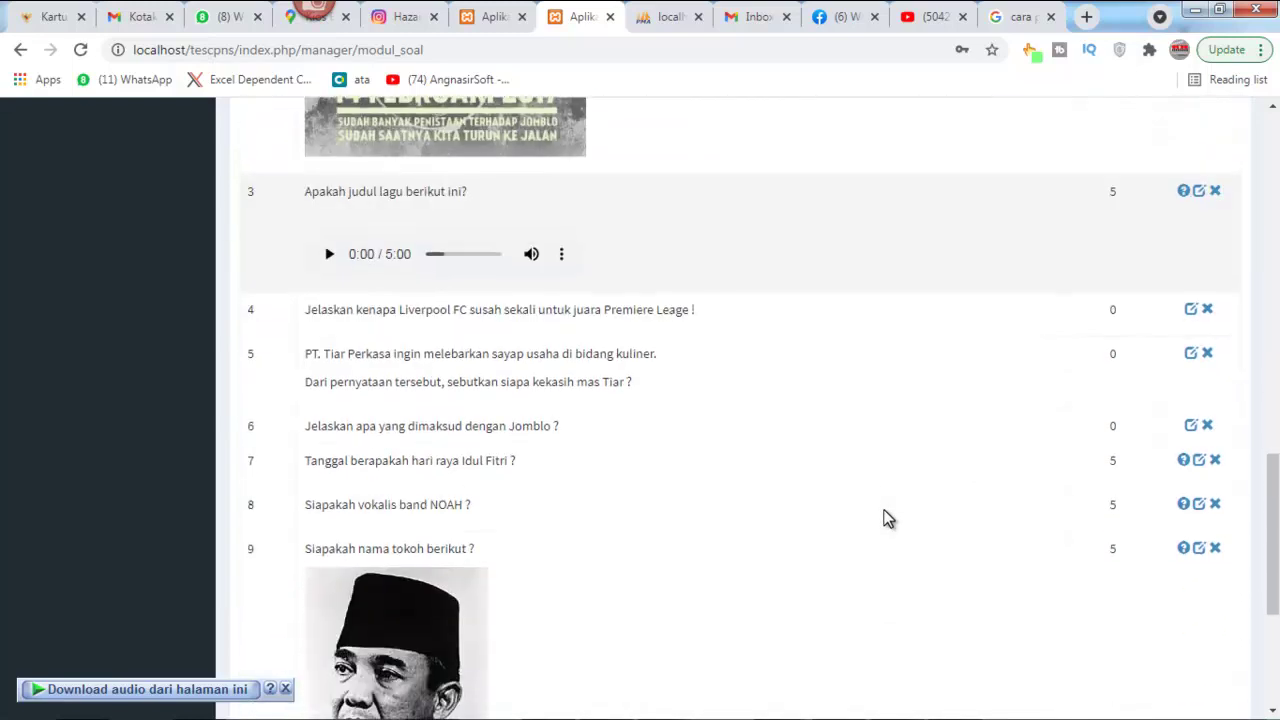
scroll(886, 517, "down", 4)
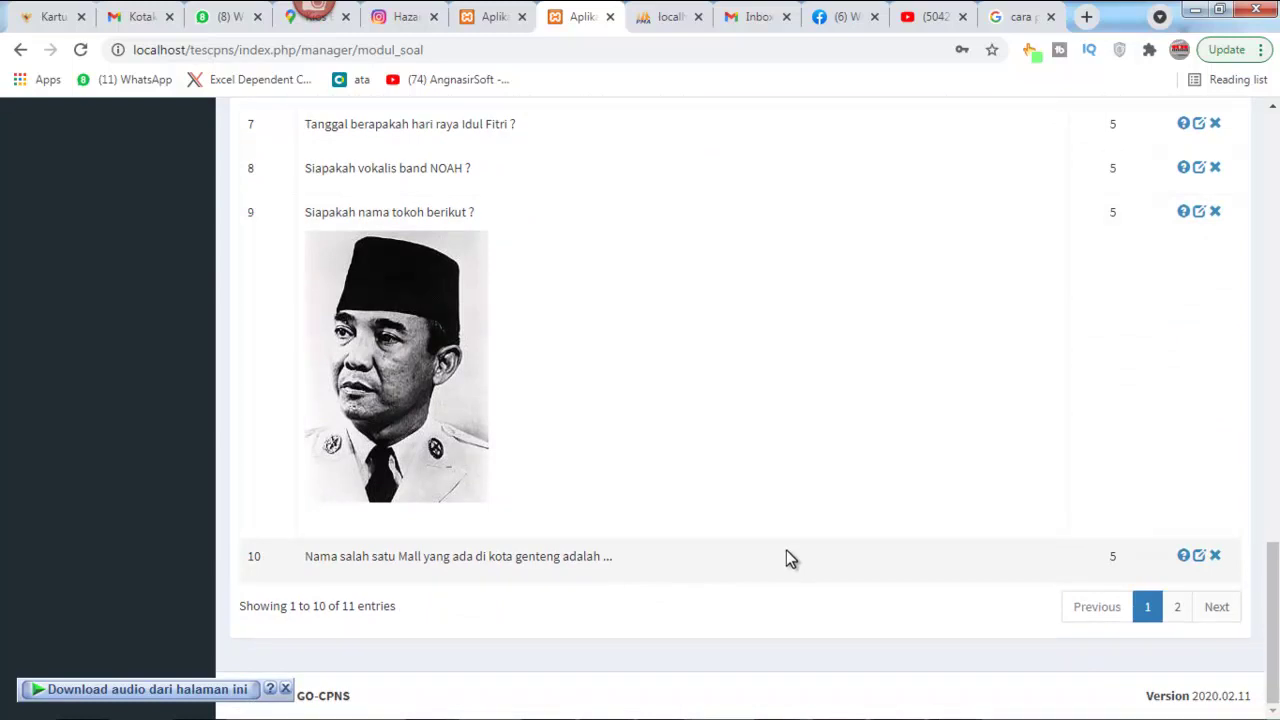
scroll(786, 558, "up", 6)
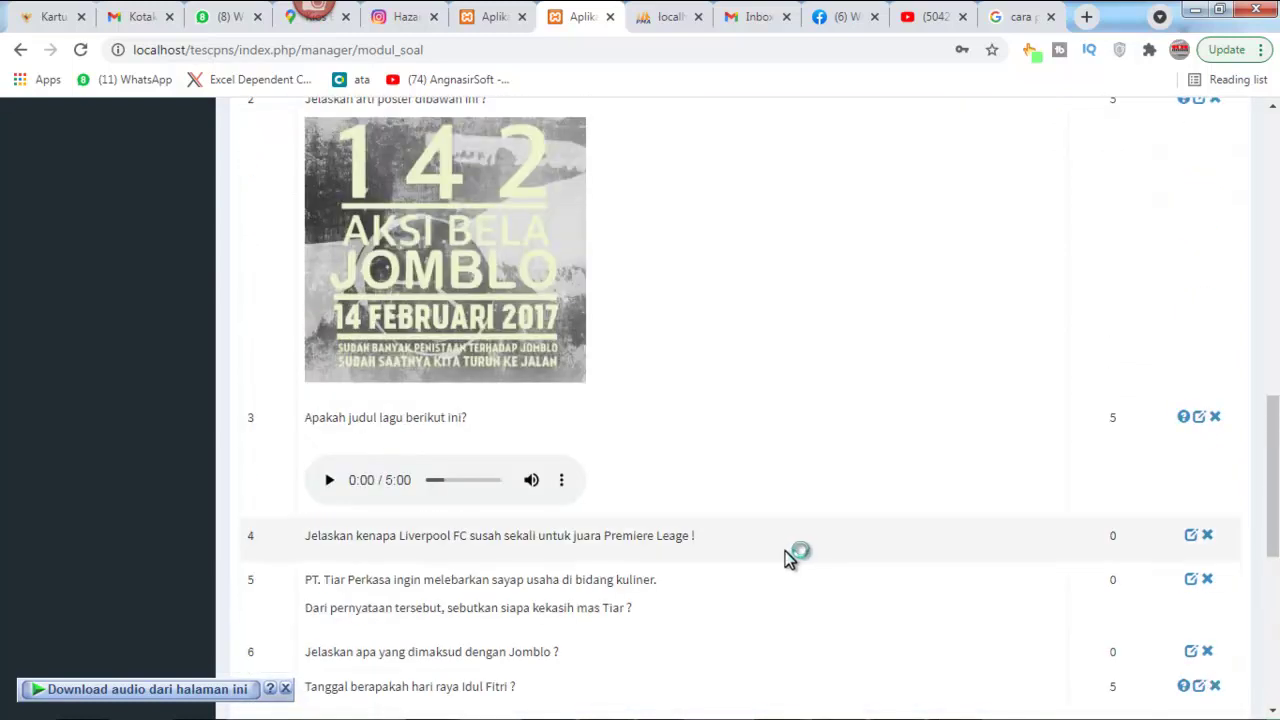
scroll(785, 553, "up", 6)
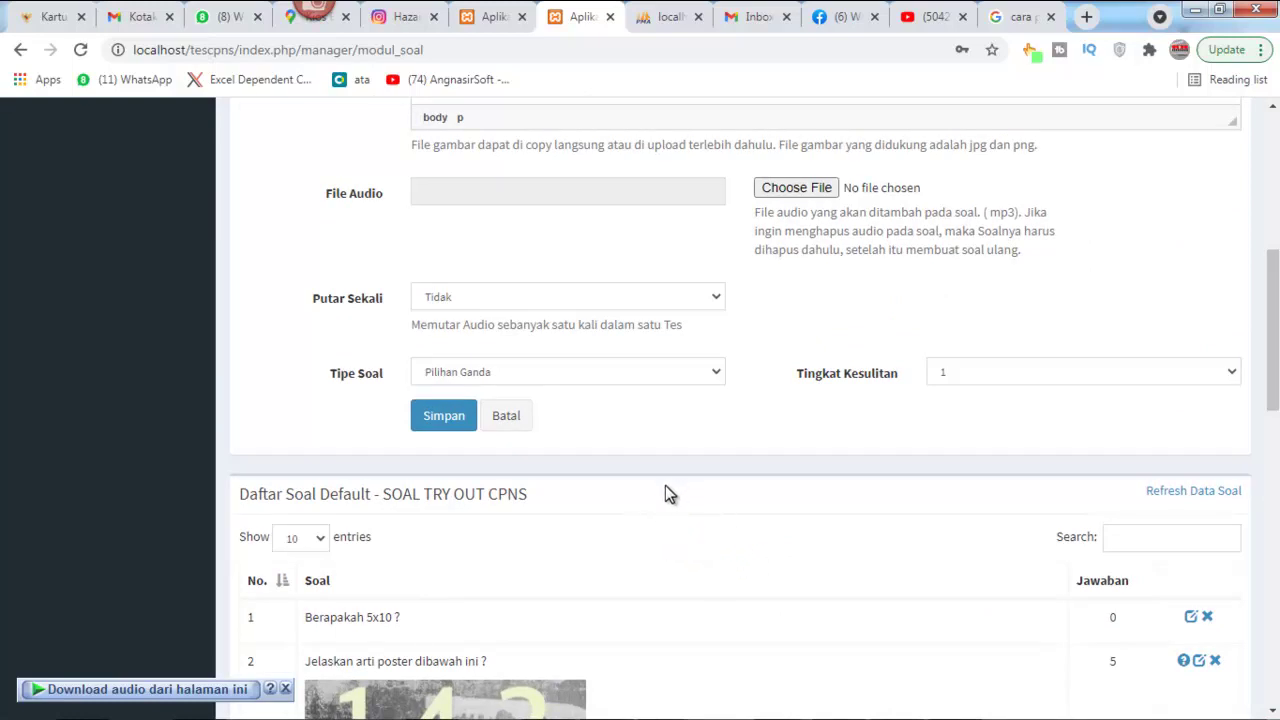
- Examine the available Tipe Soal and Tingkat Kesulitan options in the question form without changing either selection
left_click(716, 376)
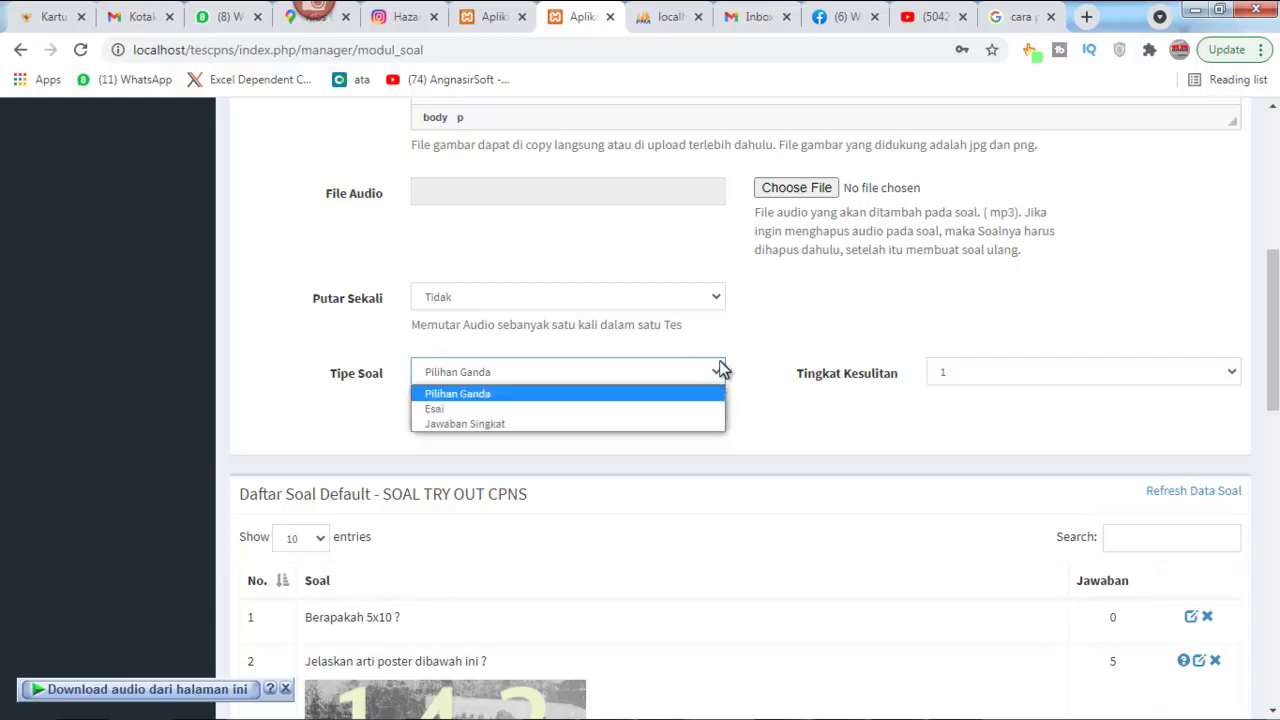
left_click(764, 296)
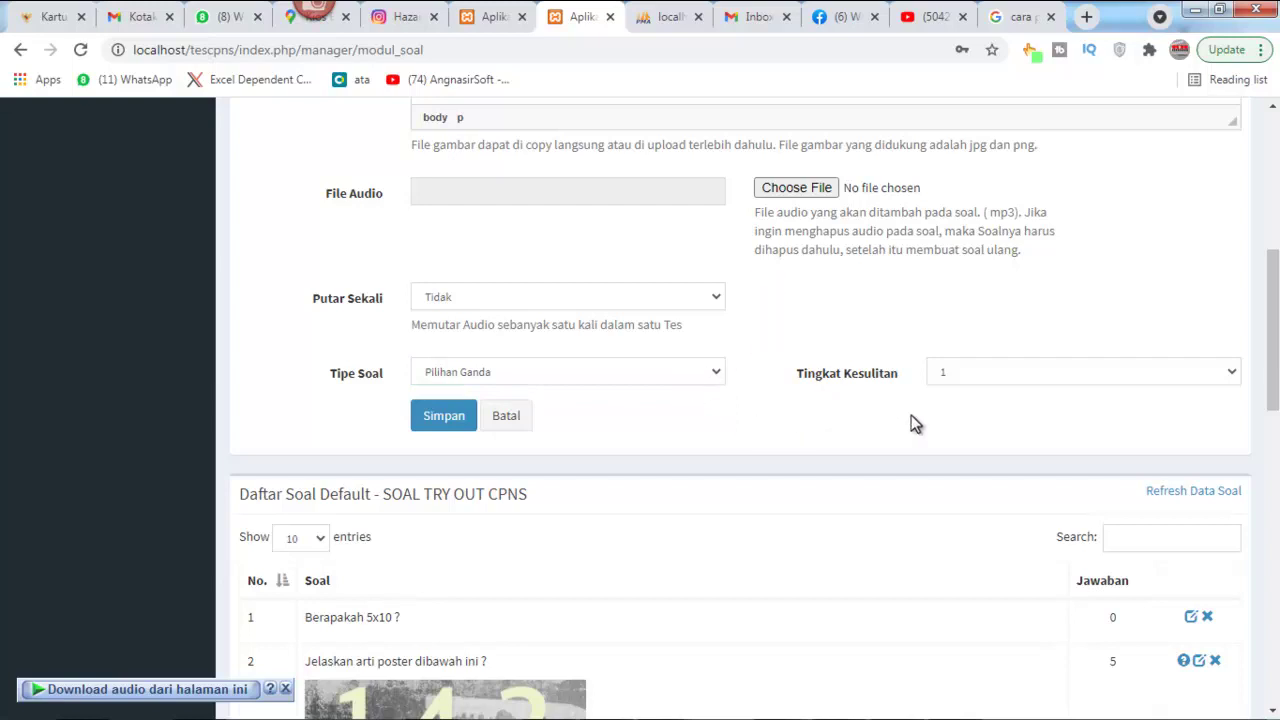
left_click(1231, 374)
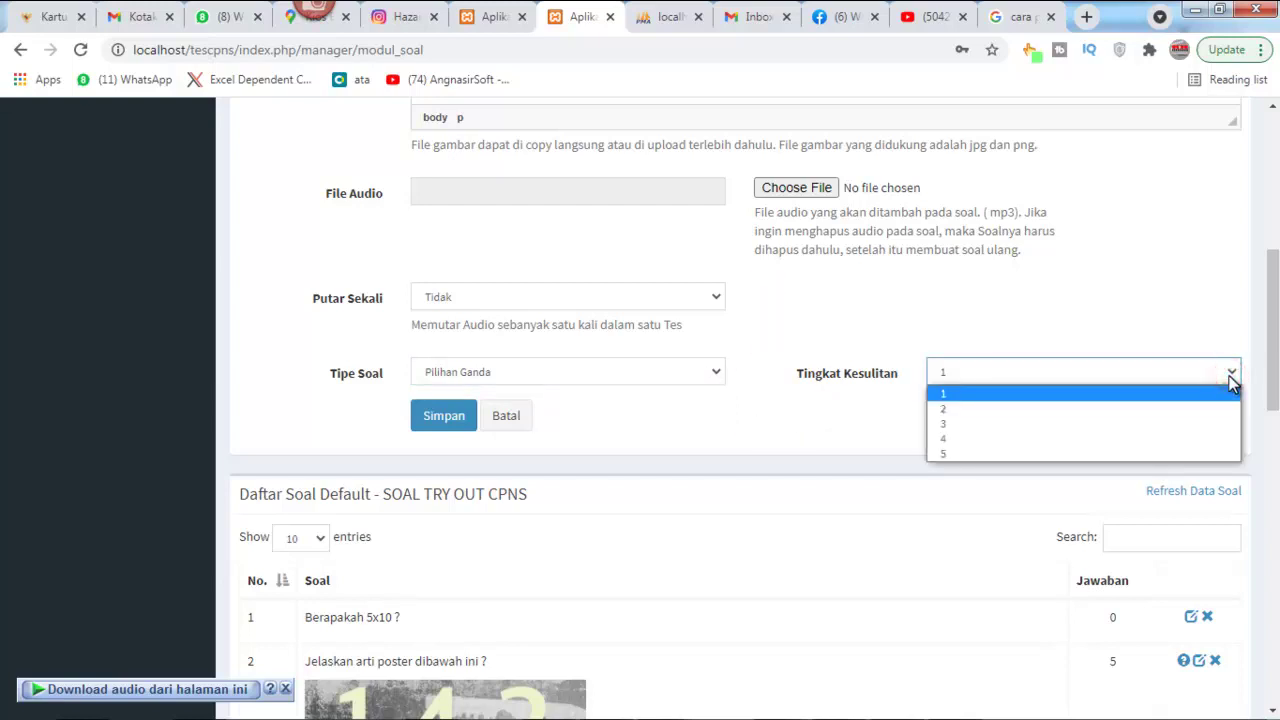
left_click(1229, 302)
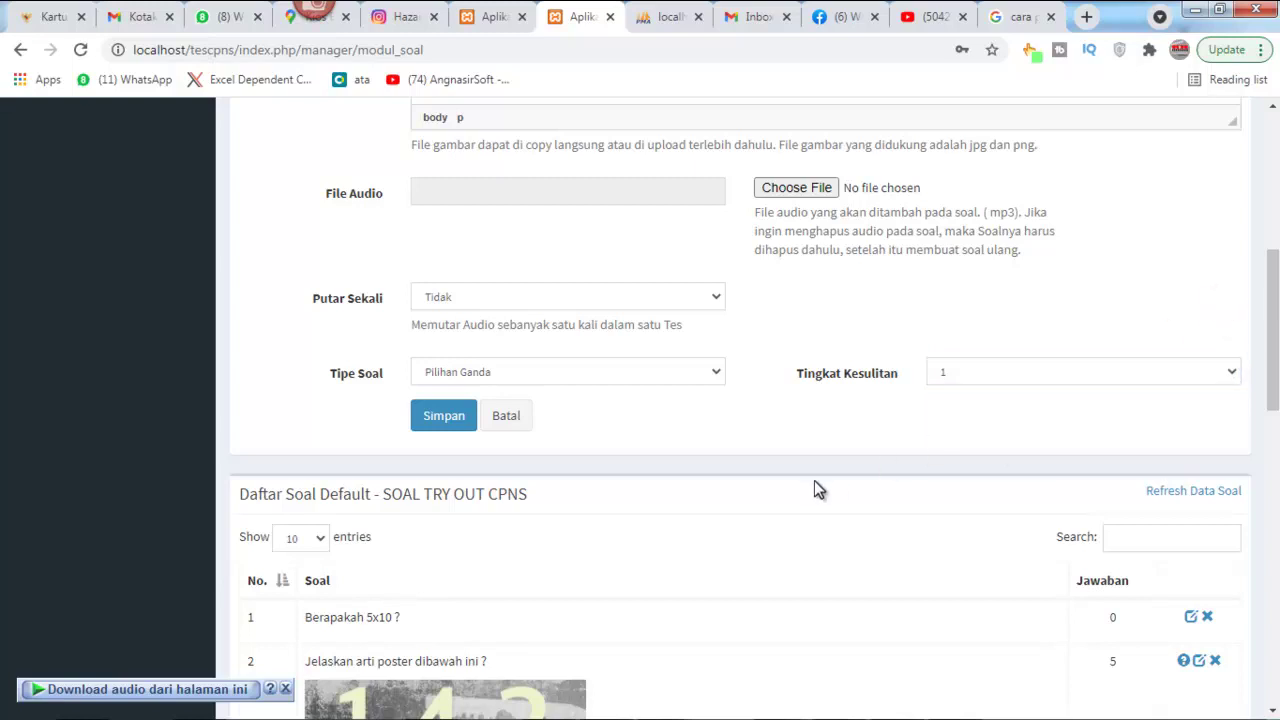
- Review the question editor and the topics offered under Pilih Topik, keeping Default - SOAL TRY OUT CPNS selected
scroll(740, 468, "up", 3)
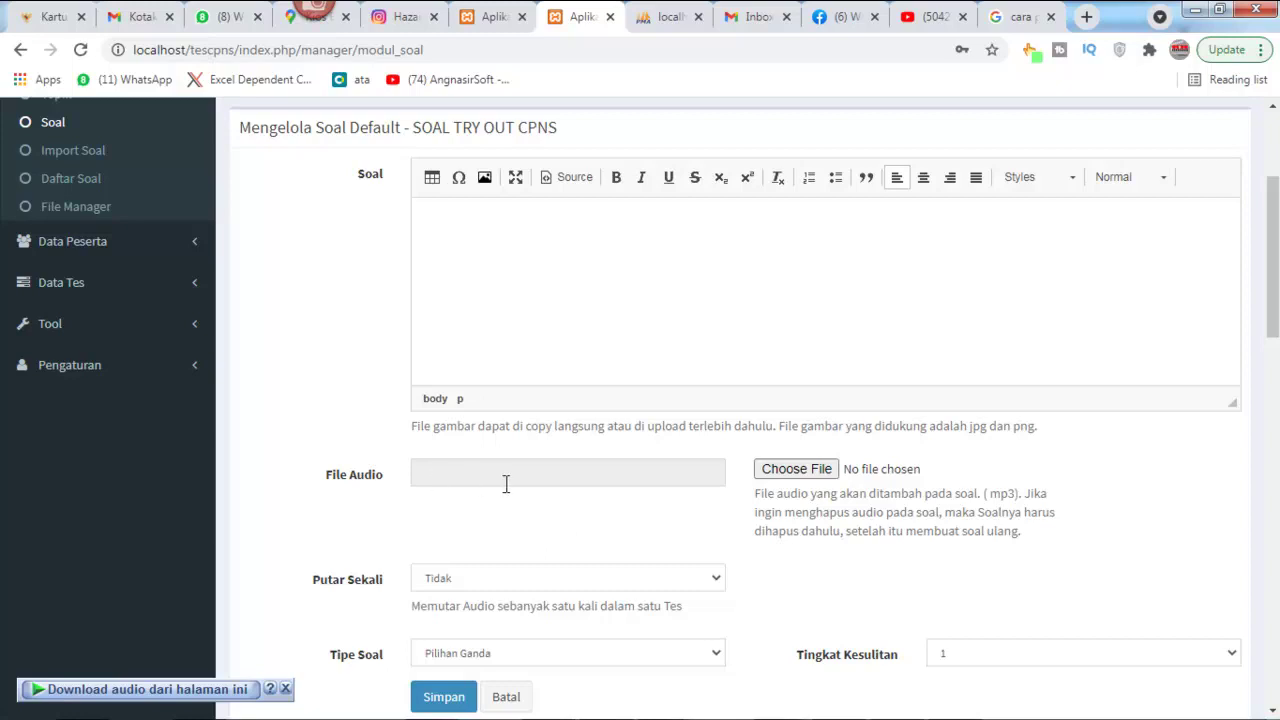
scroll(529, 489, "up", 3)
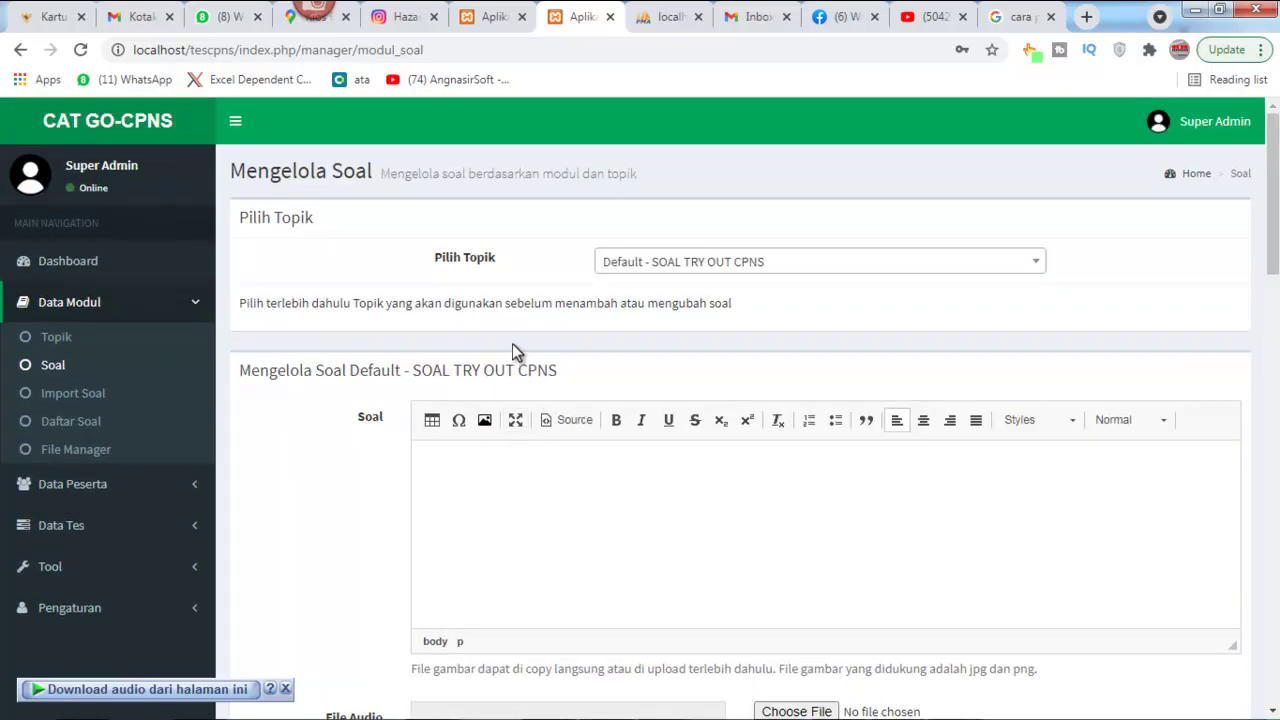
left_click(1036, 267)
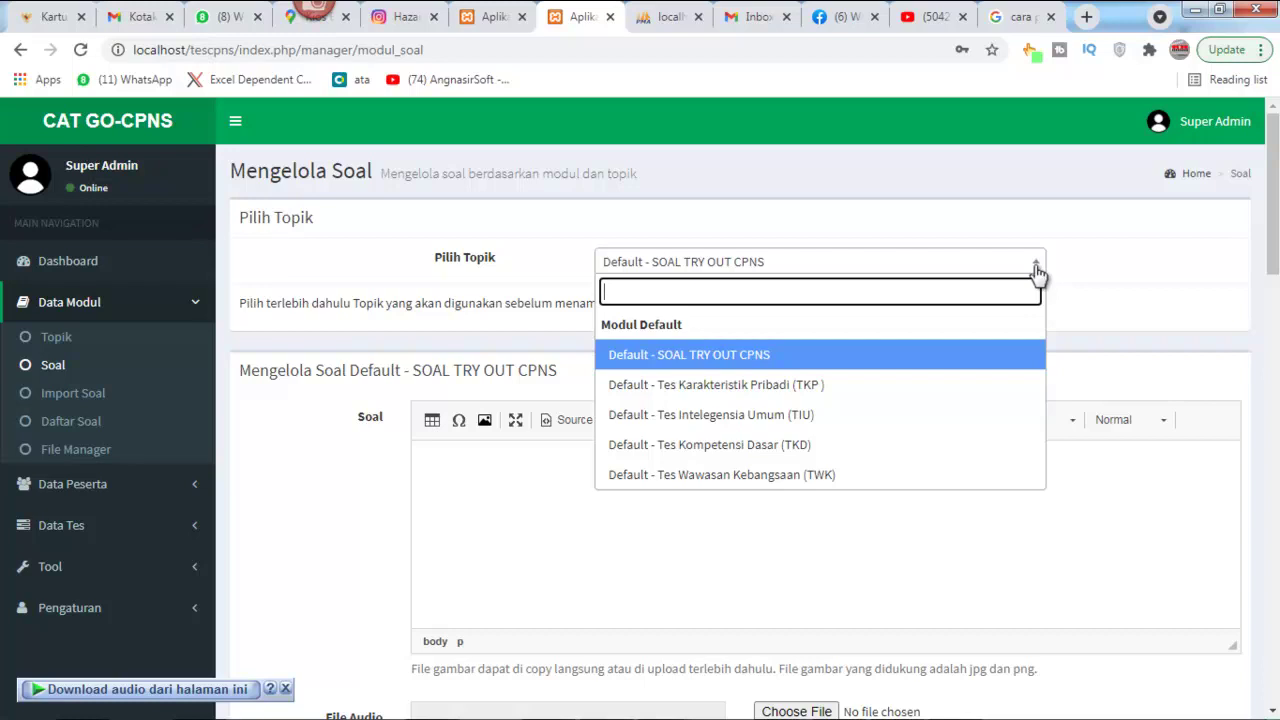
left_click(1100, 240)
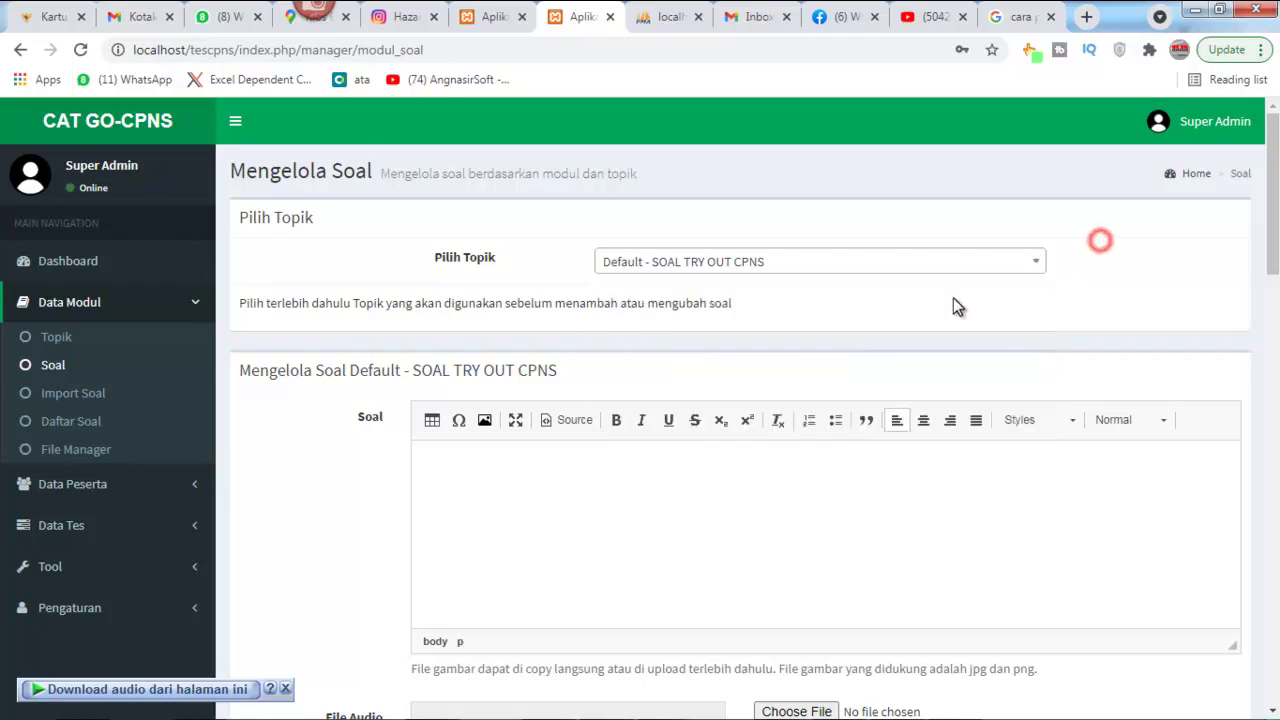
- Look over the question form and list once more, and open the Import Soal page under Data Modul
scroll(380, 520, "down", 2)
scroll(376, 522, "down", 5)
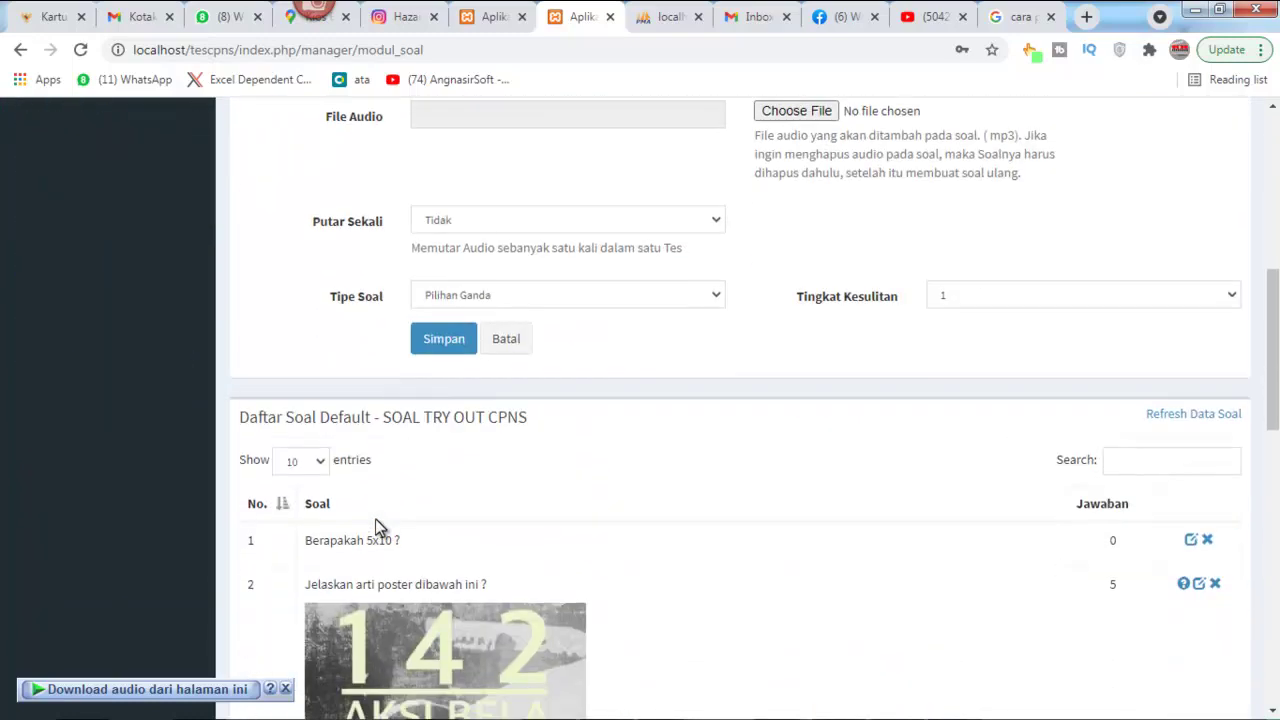
scroll(573, 494, "up", 5)
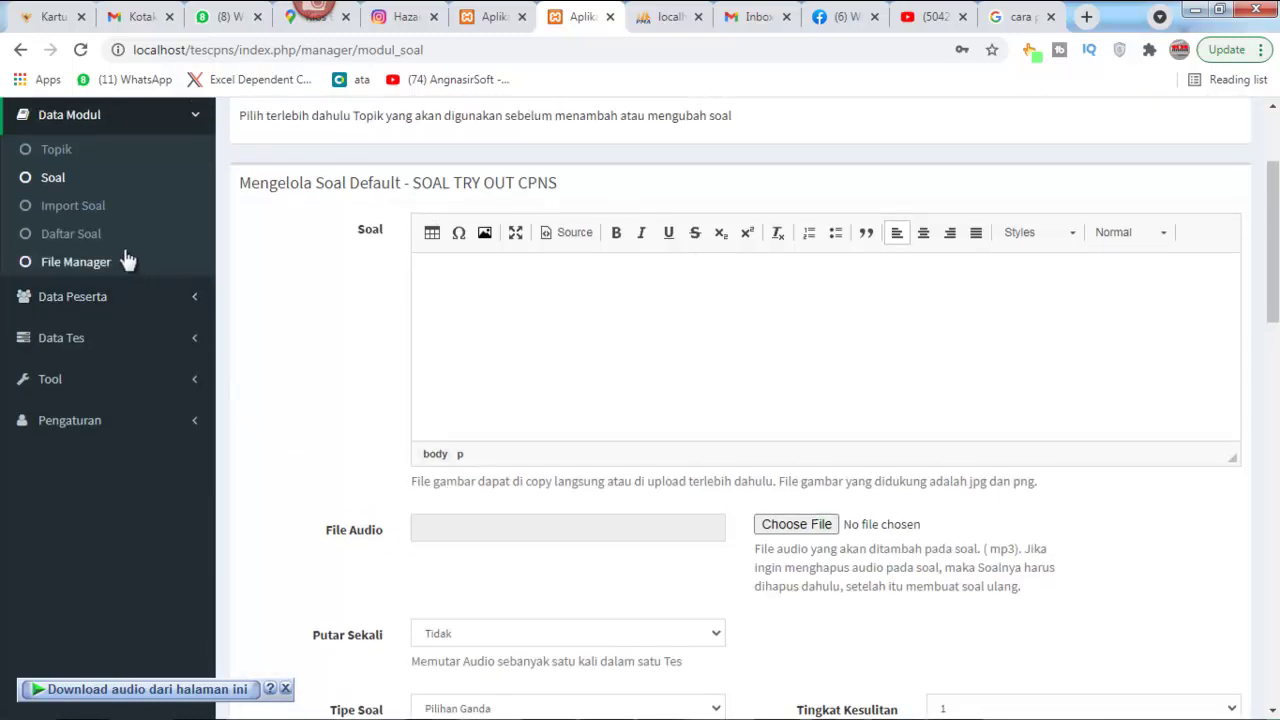
left_click(79, 210)
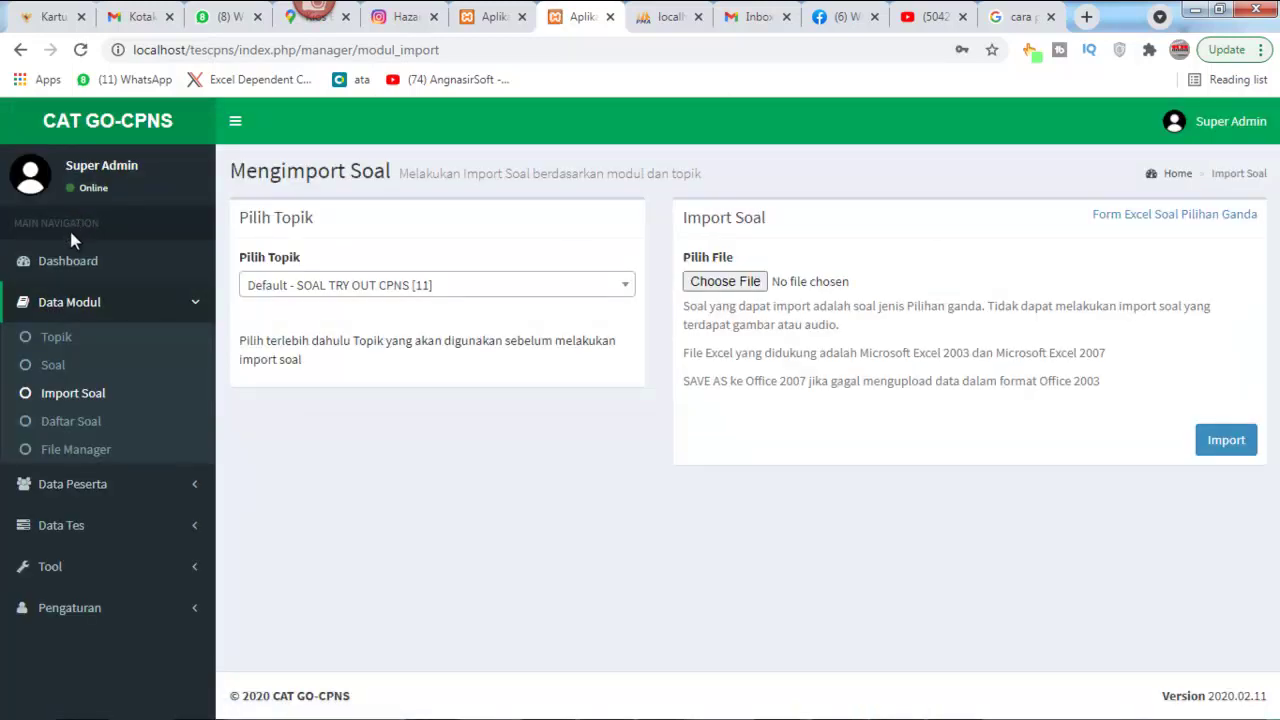
- Choose Default - Tes Kompetensi Dasar (TKD) as the import topic and download the multiple-choice Excel form as form-soal-ganda.xls
left_click(626, 290)
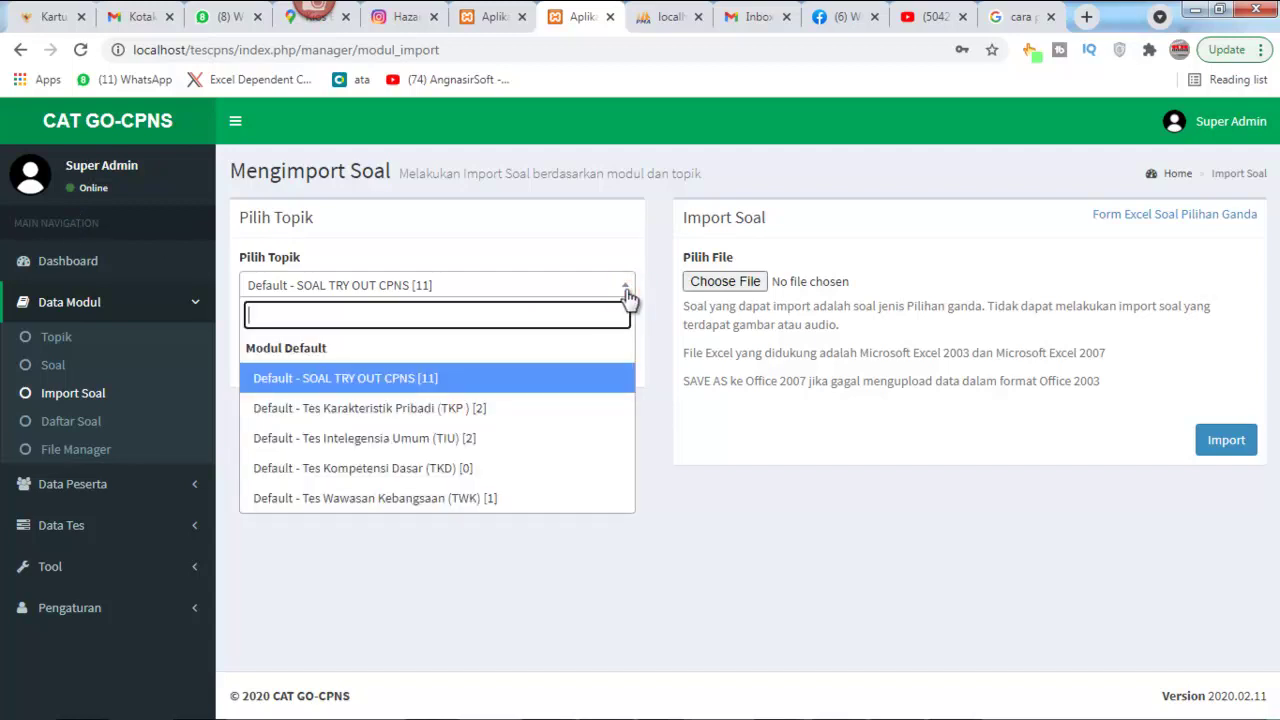
left_click(488, 470)
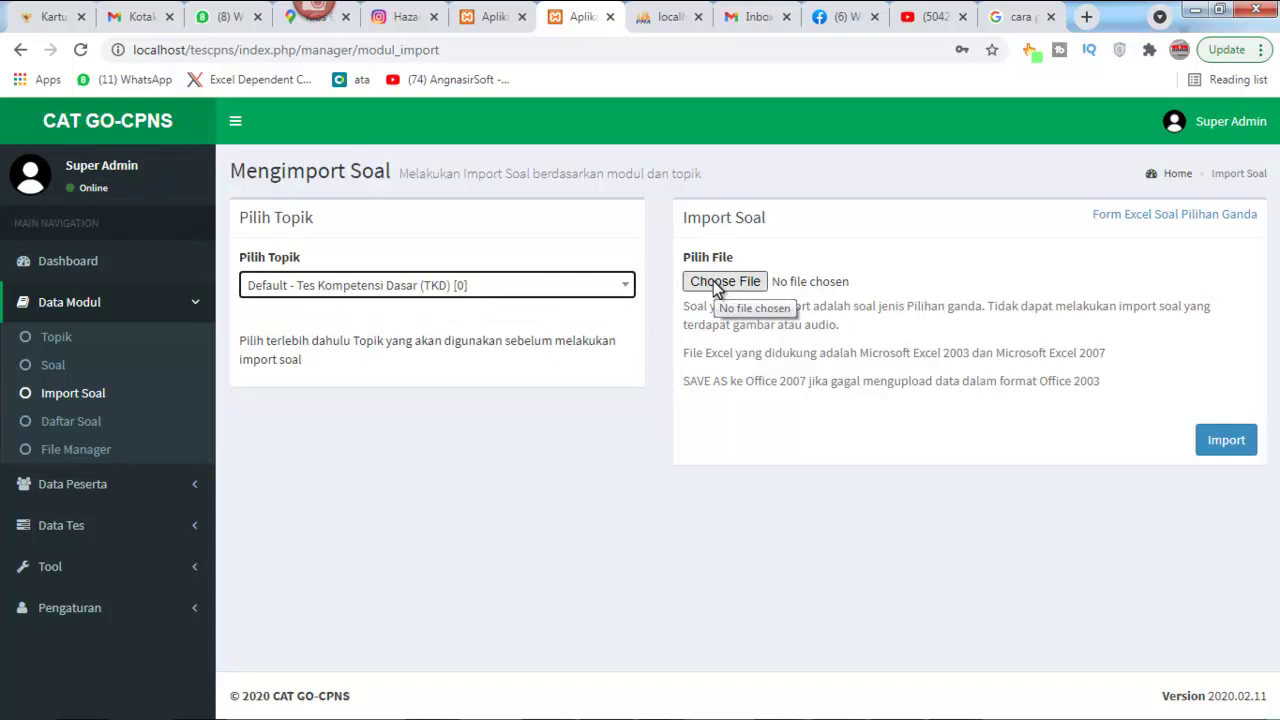
left_click(1163, 220)
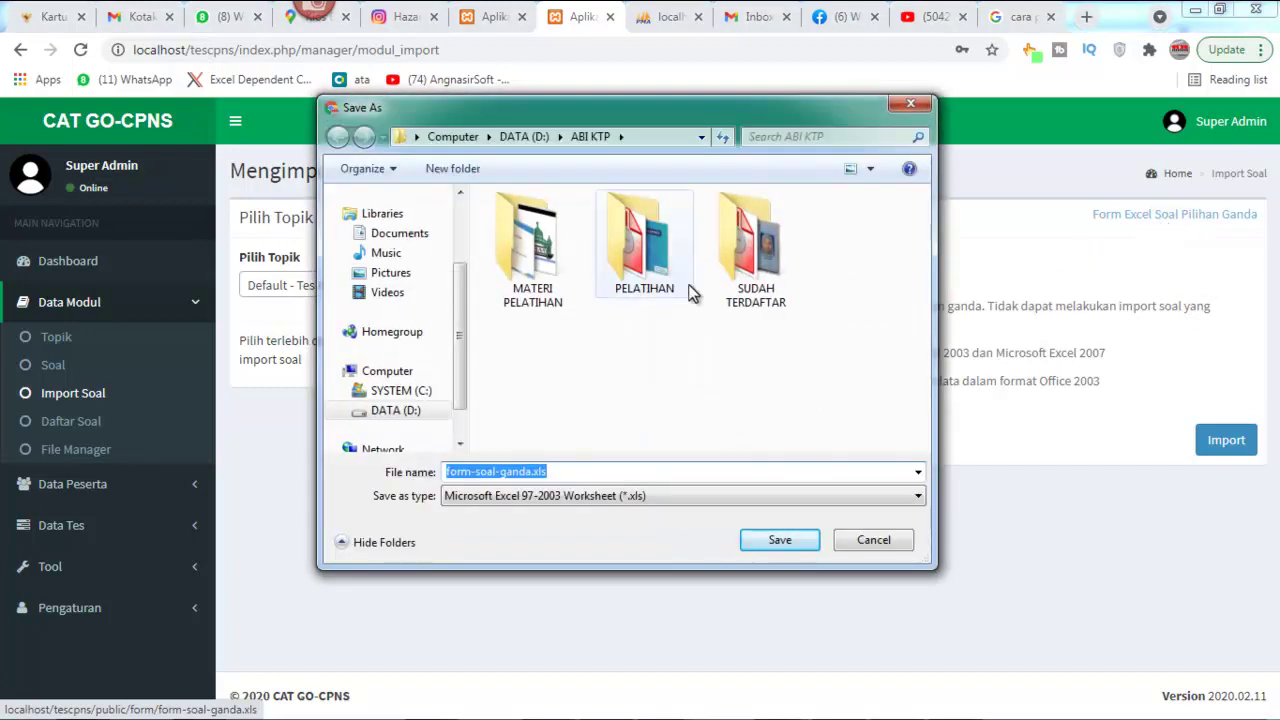
left_click(778, 545)
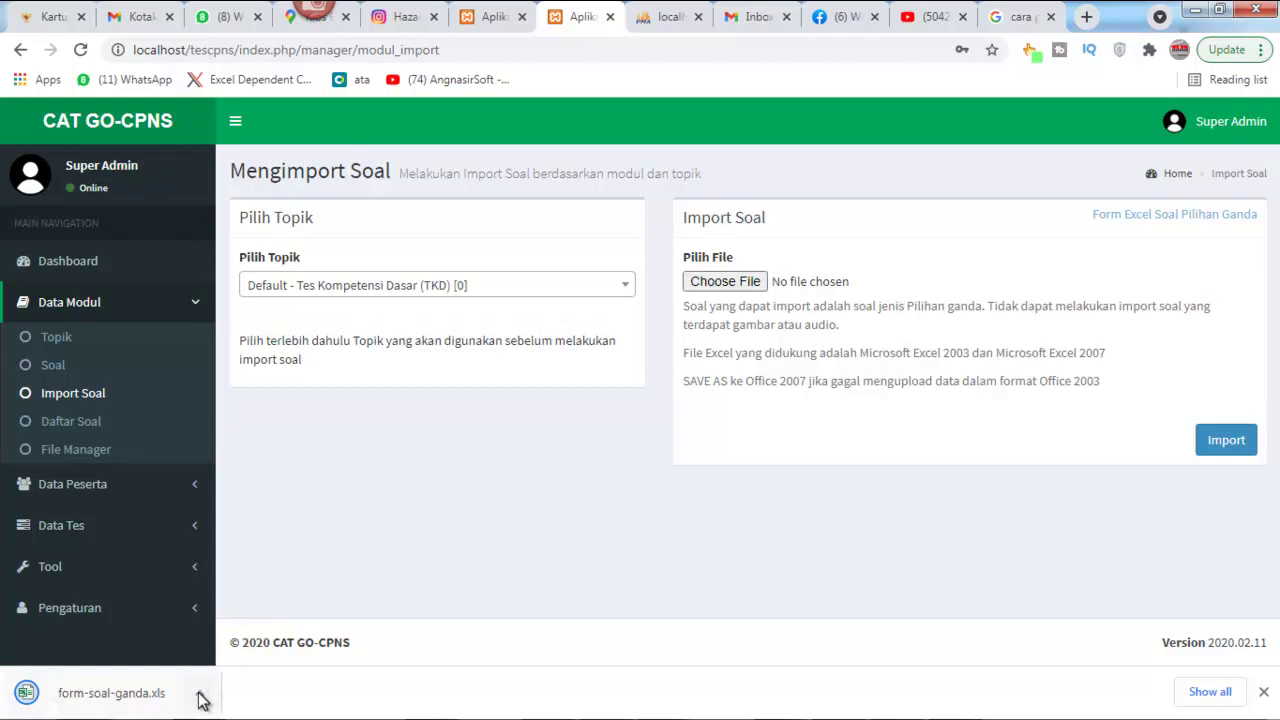
- Locate the downloaded form-soal-ganda.xls in its folder and open it in Excel, enabled for editing and maximized
left_click(201, 693)
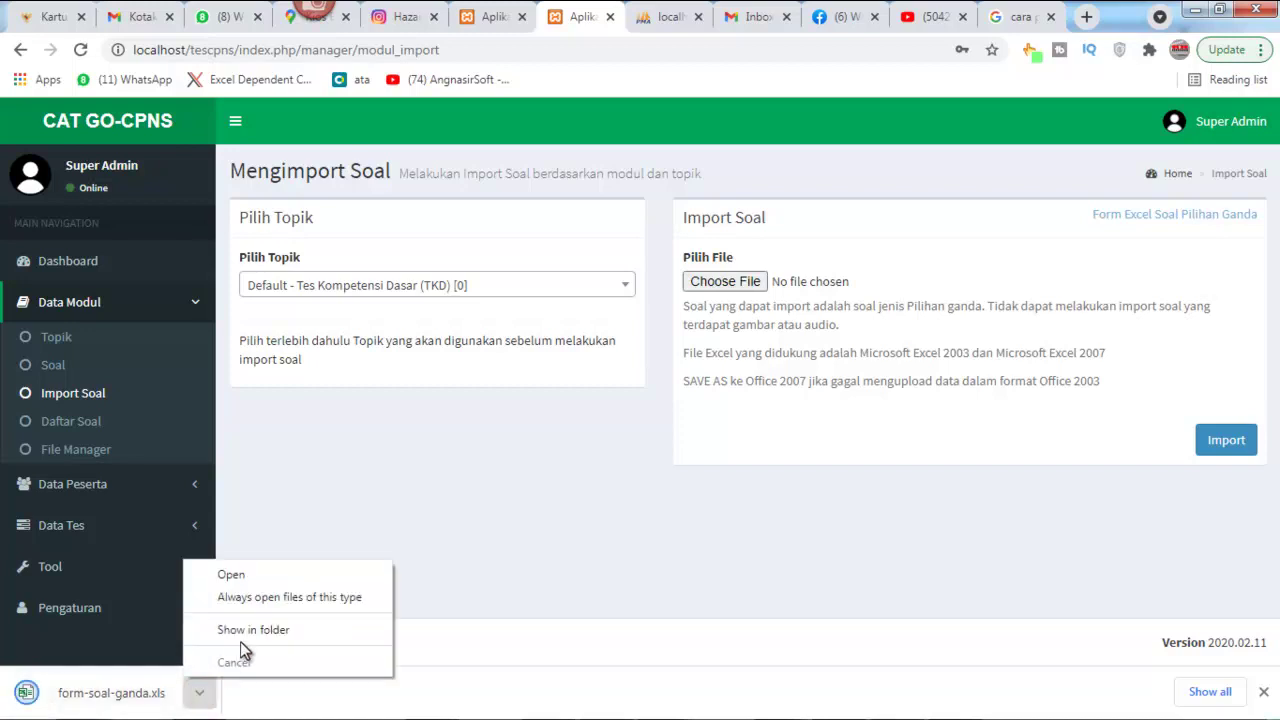
left_click(250, 632)
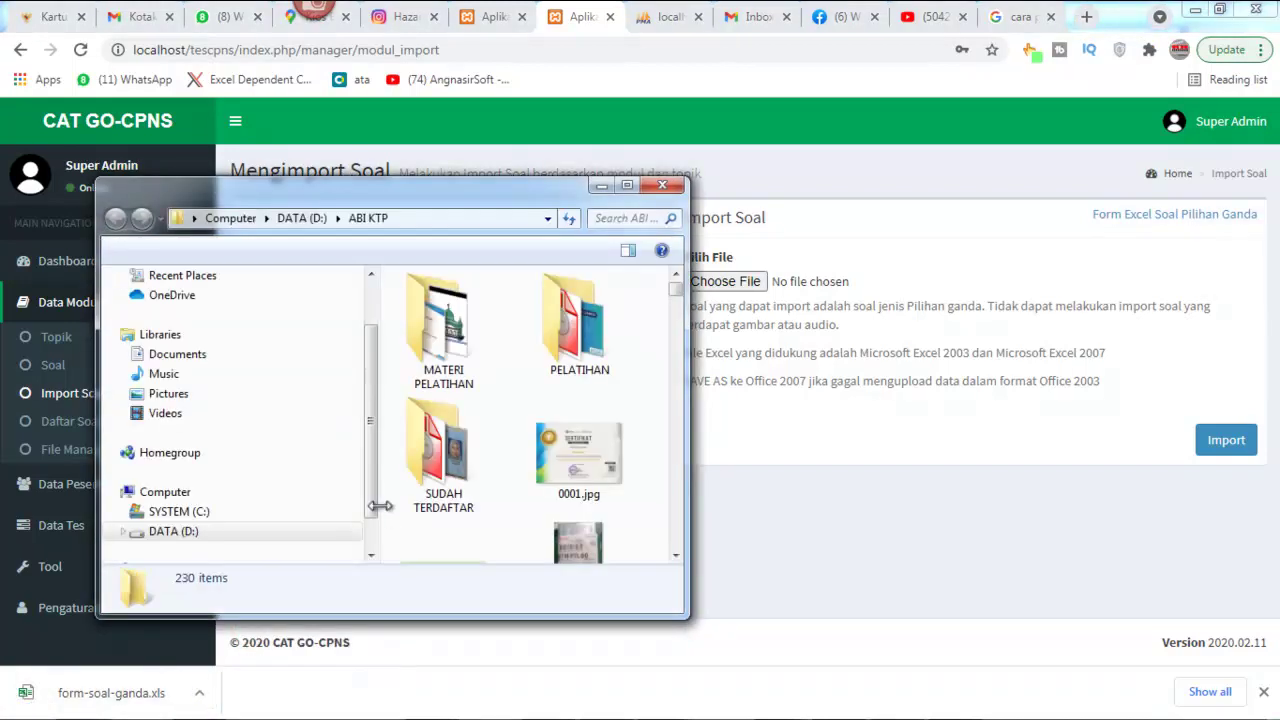
double_click(585, 505)
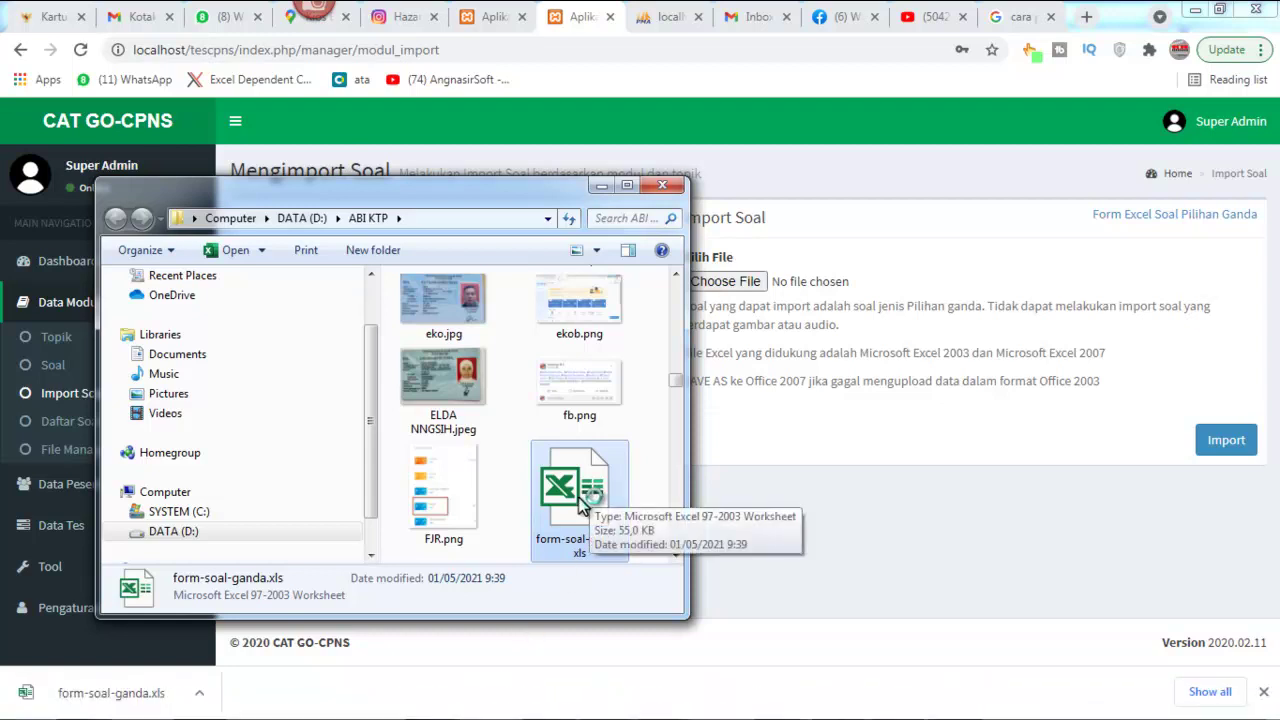
double_click(580, 505)
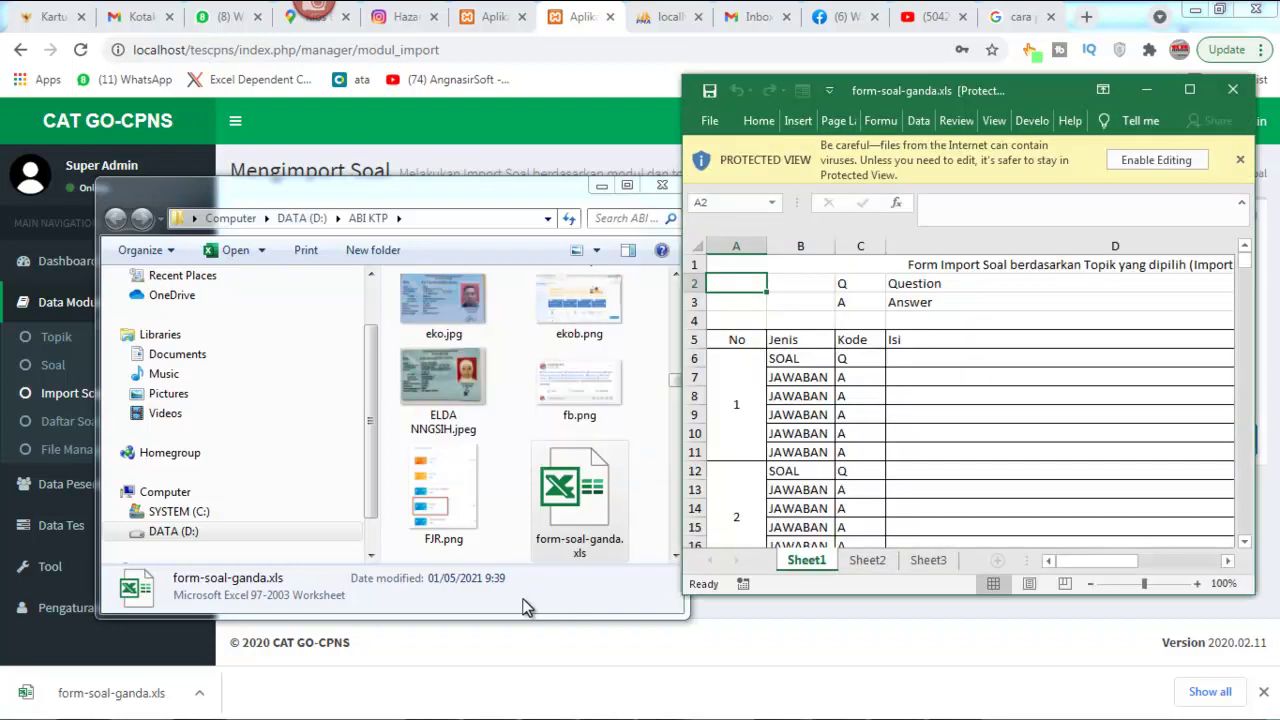
left_click(1141, 163)
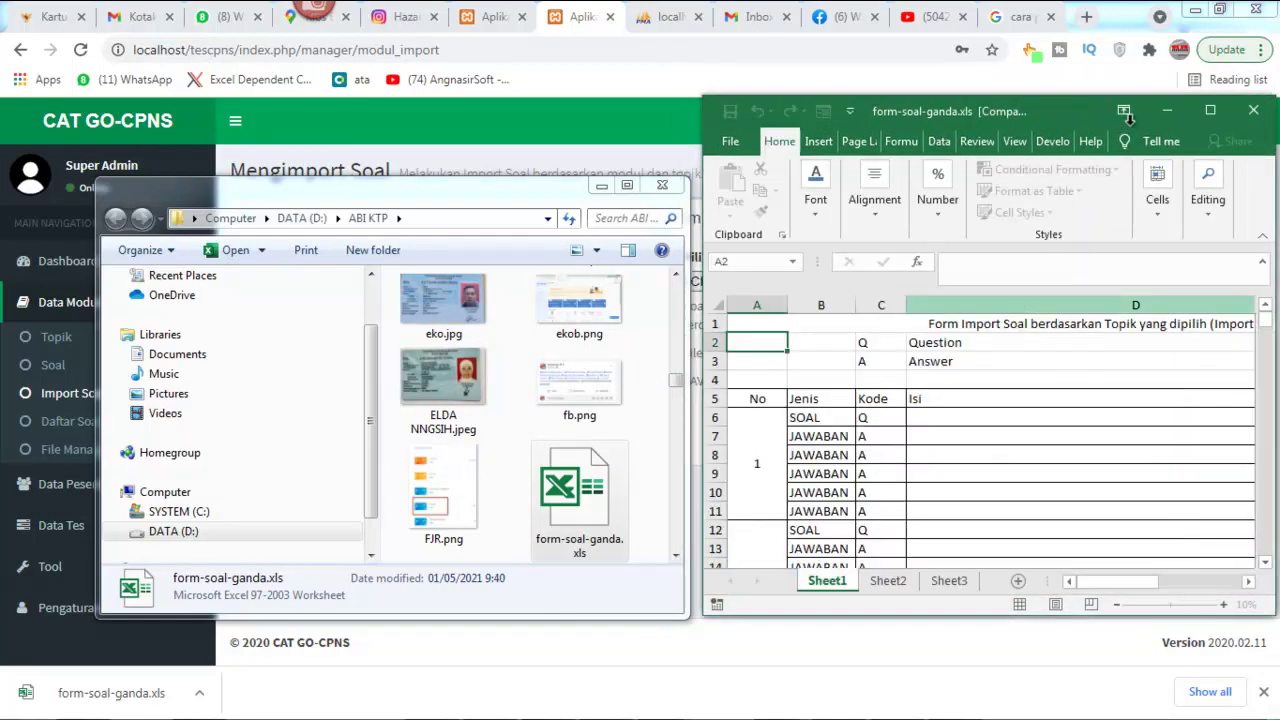
left_click(1211, 112)
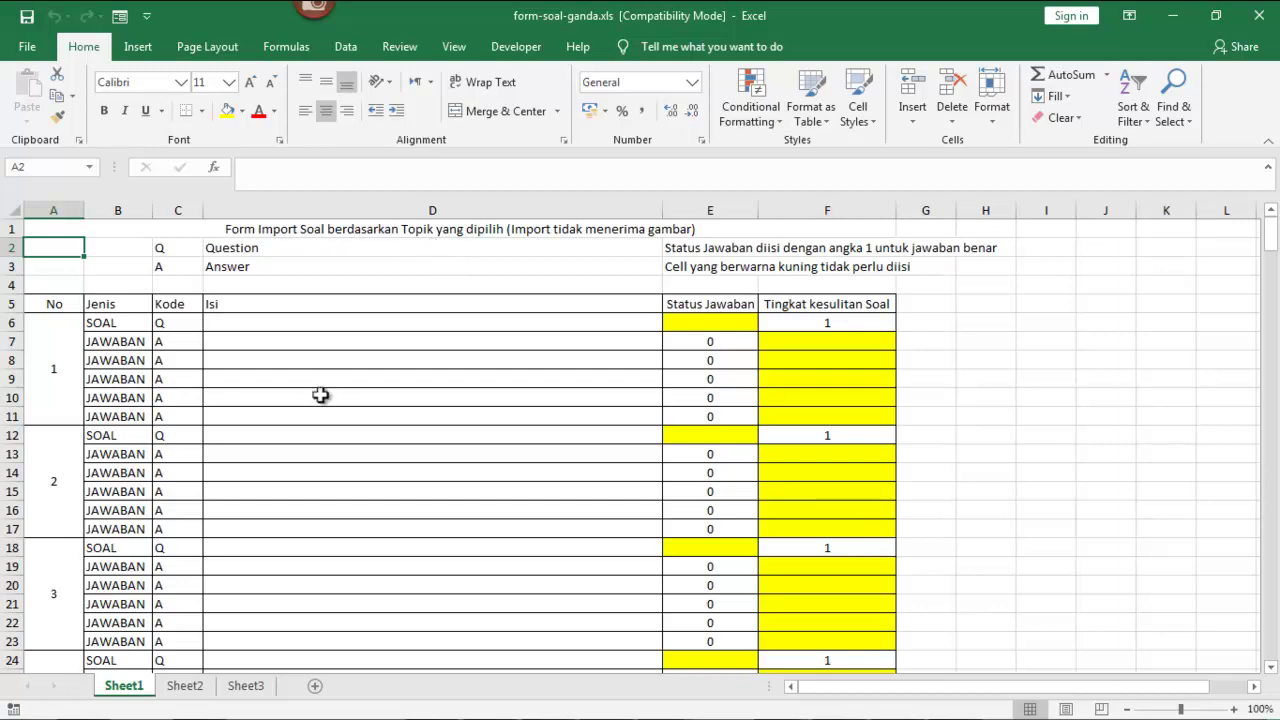
- Review the question and answer rows of the import form down to number 50, and put Excel and the folder window away
scroll(326, 440, "down", 15)
scroll(396, 442, "down", 20)
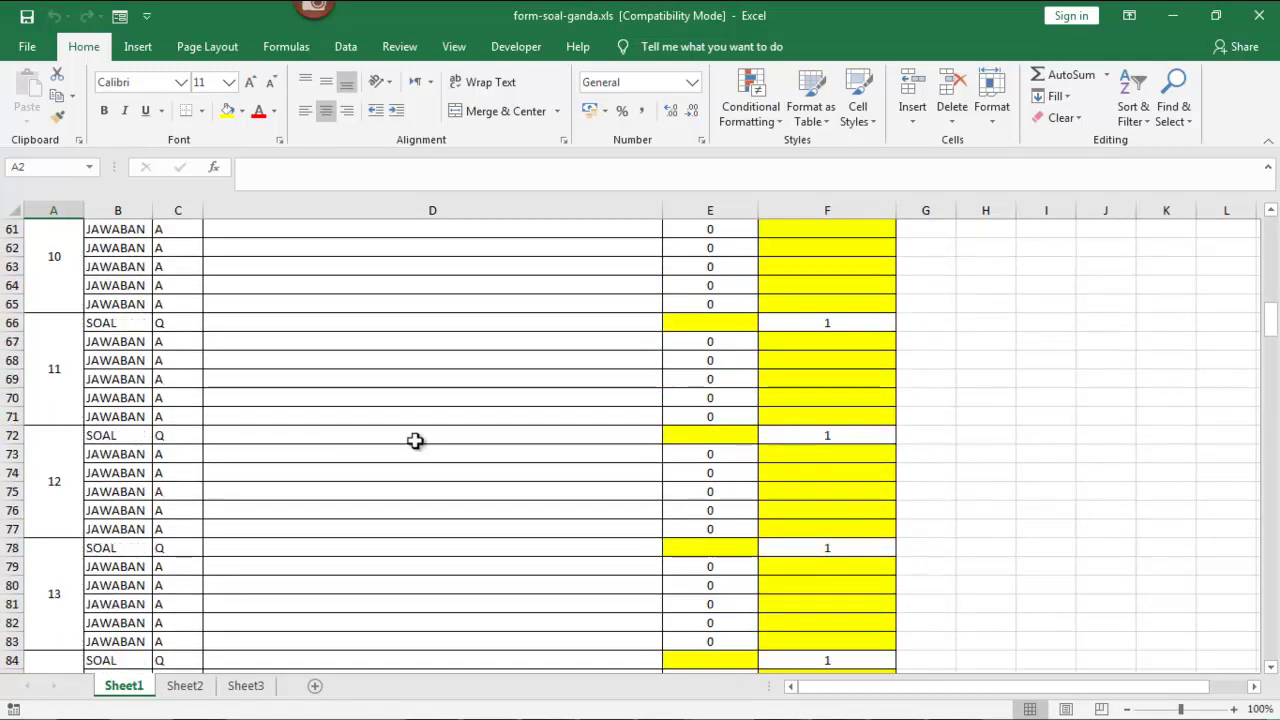
scroll(430, 437, "down", 20)
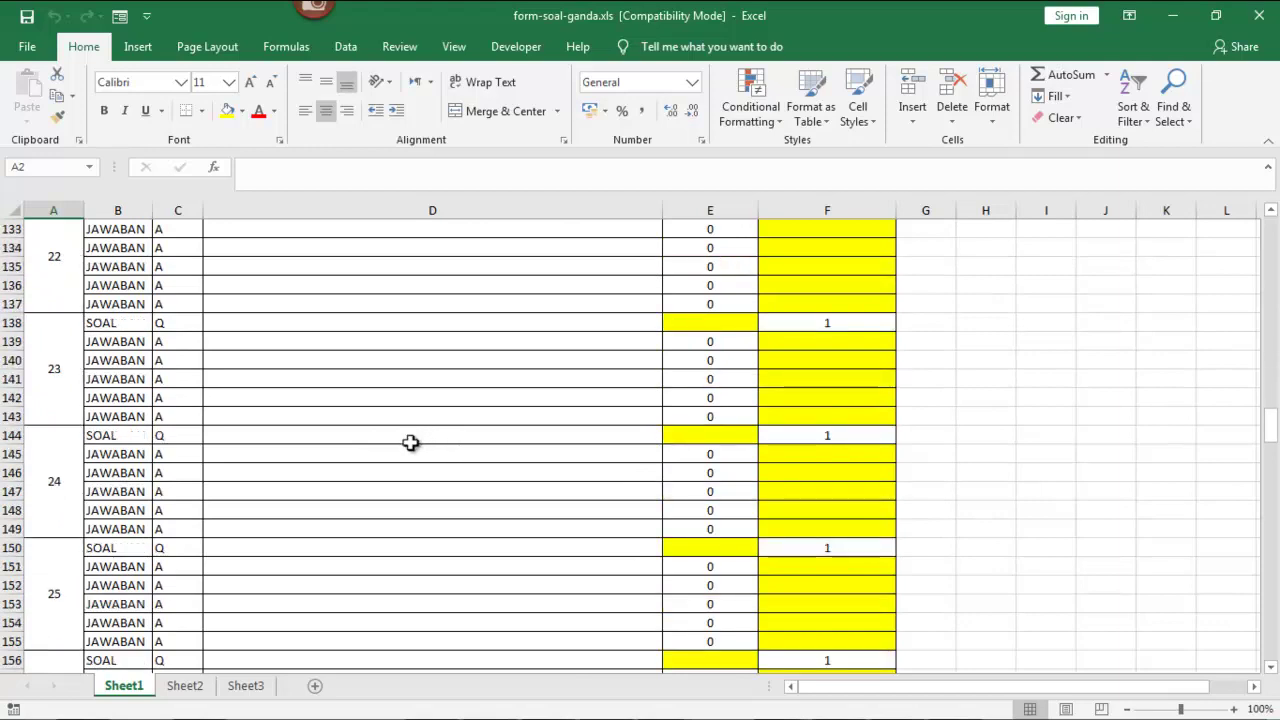
scroll(511, 478, "down", 20)
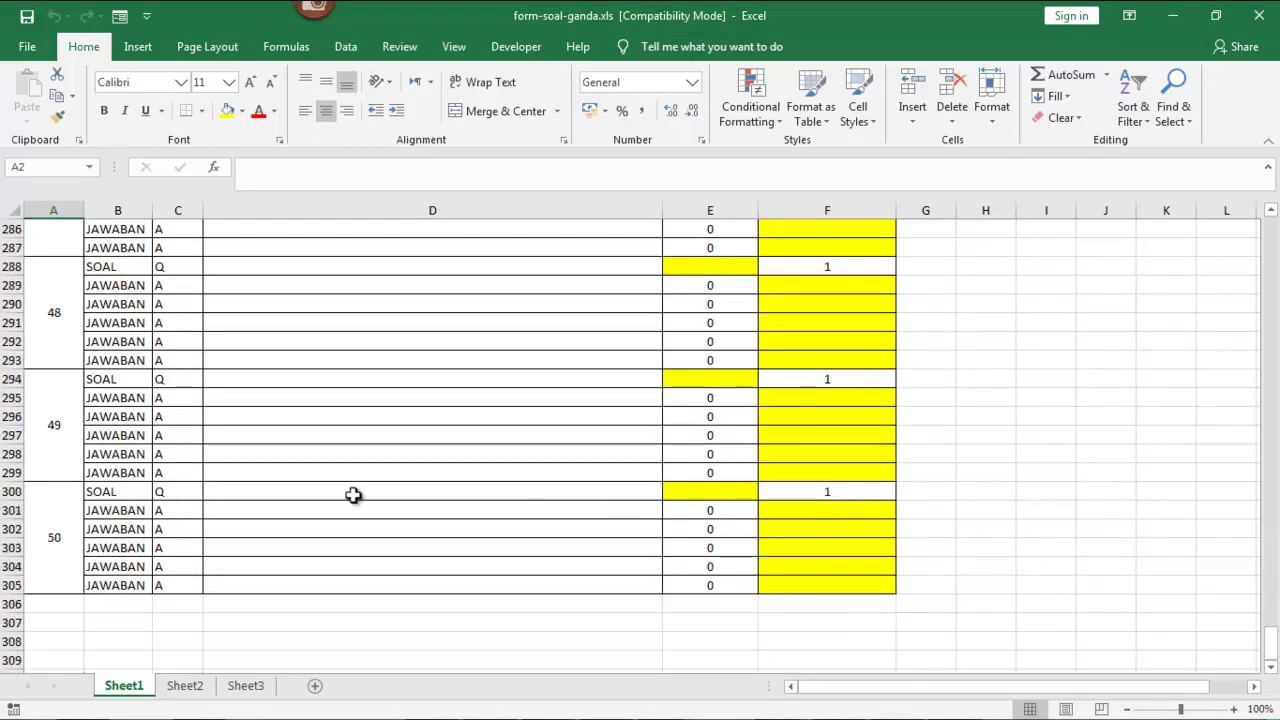
scroll(370, 505, "up", 8)
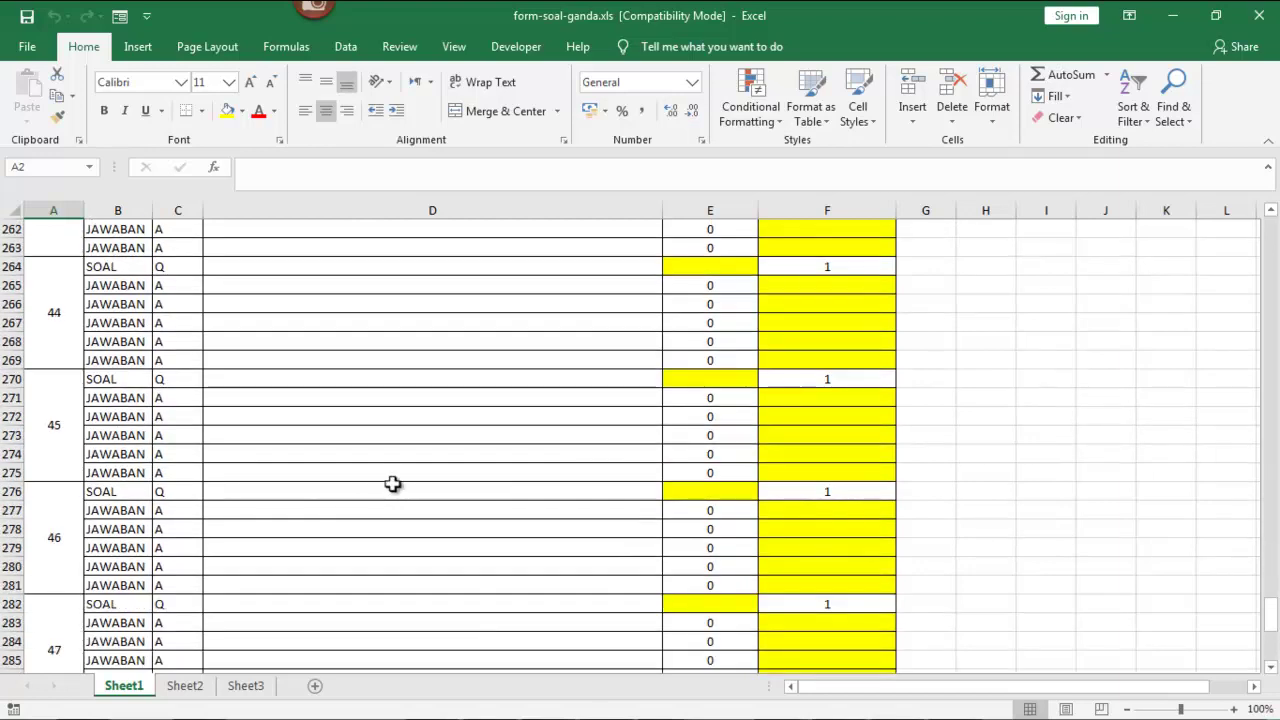
left_click(1172, 16)
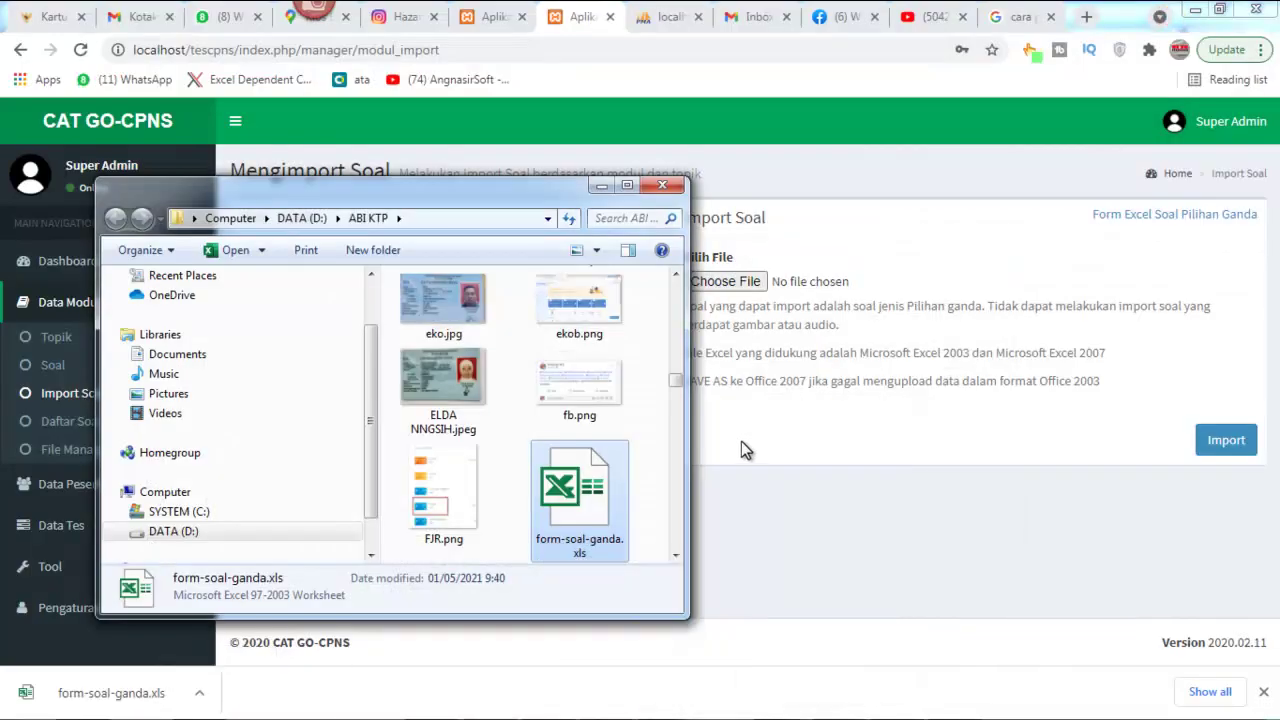
left_click(662, 186)
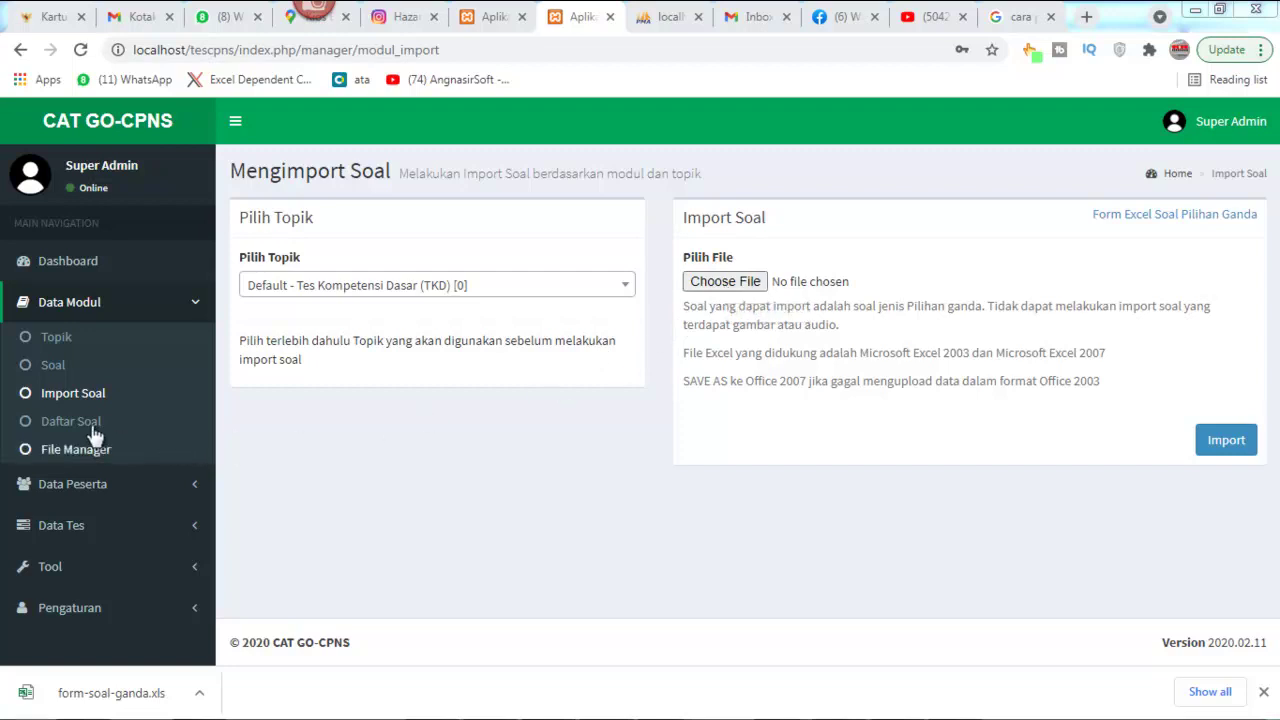
- Open the Daftar Soal page and look through the SOAL TRY OUT CPNS questions with their answer keys and options
left_click(60, 428)
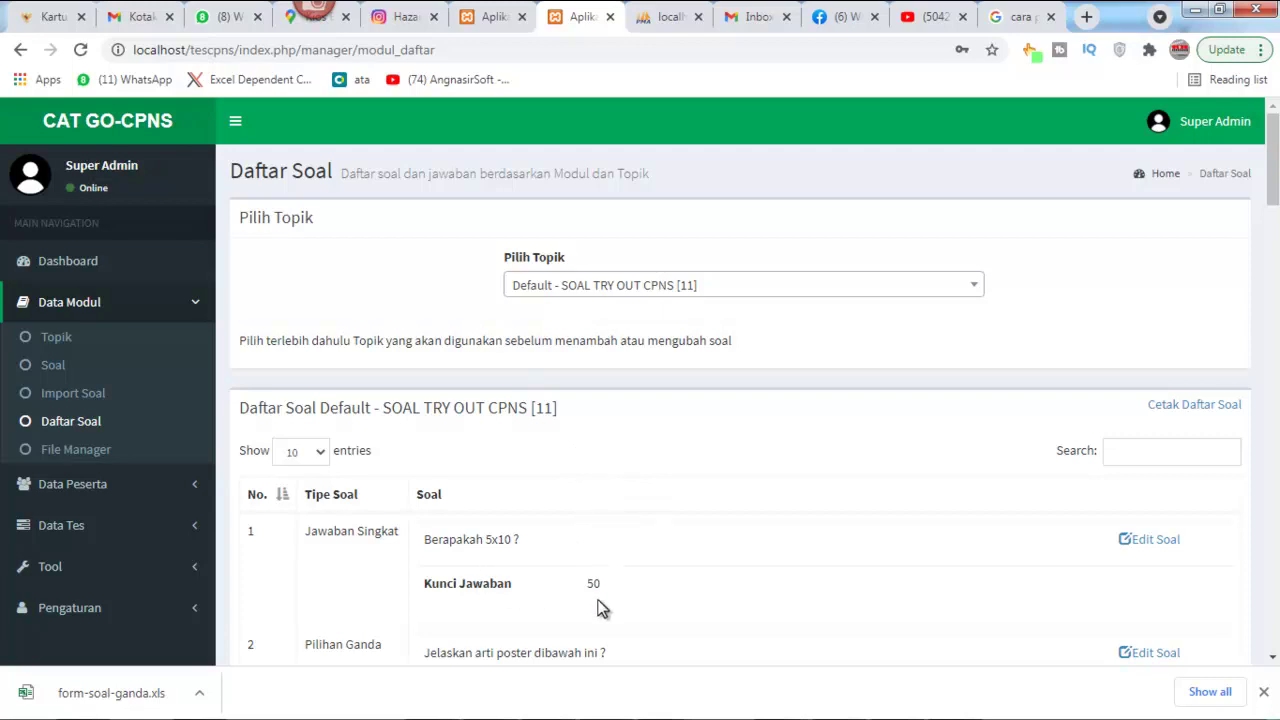
scroll(503, 577, "down", 1)
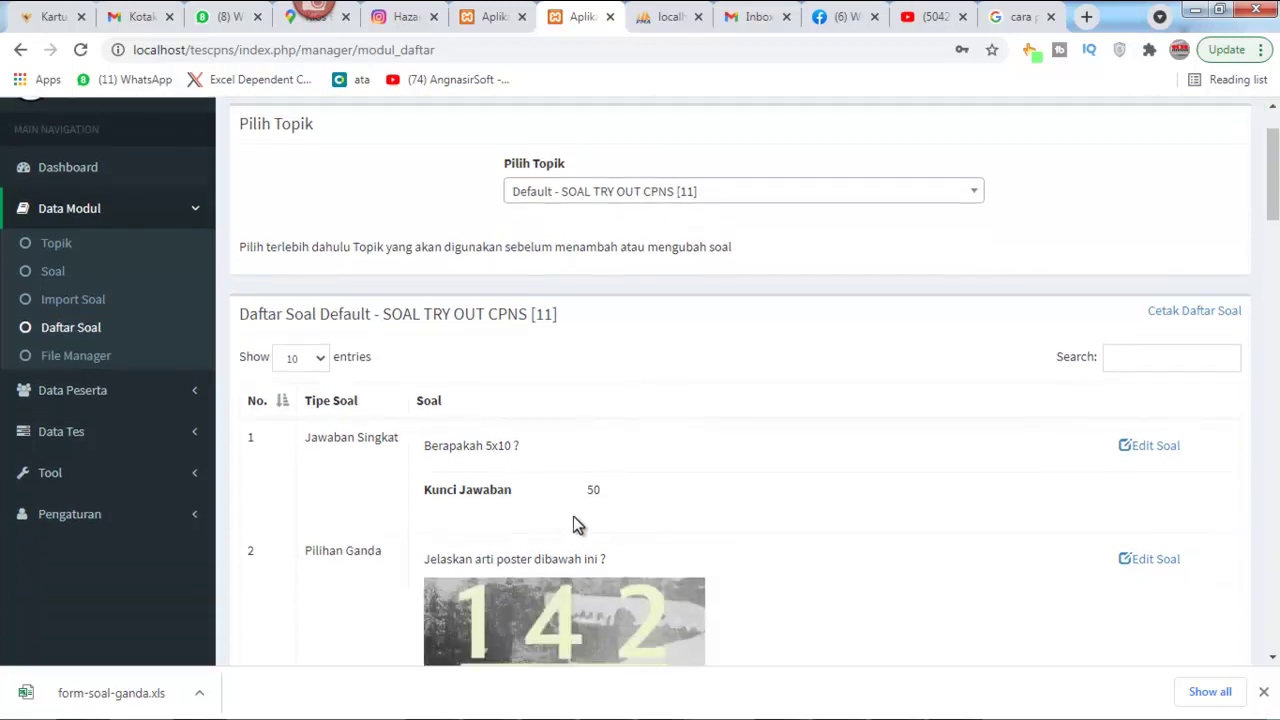
scroll(486, 529, "down", 1)
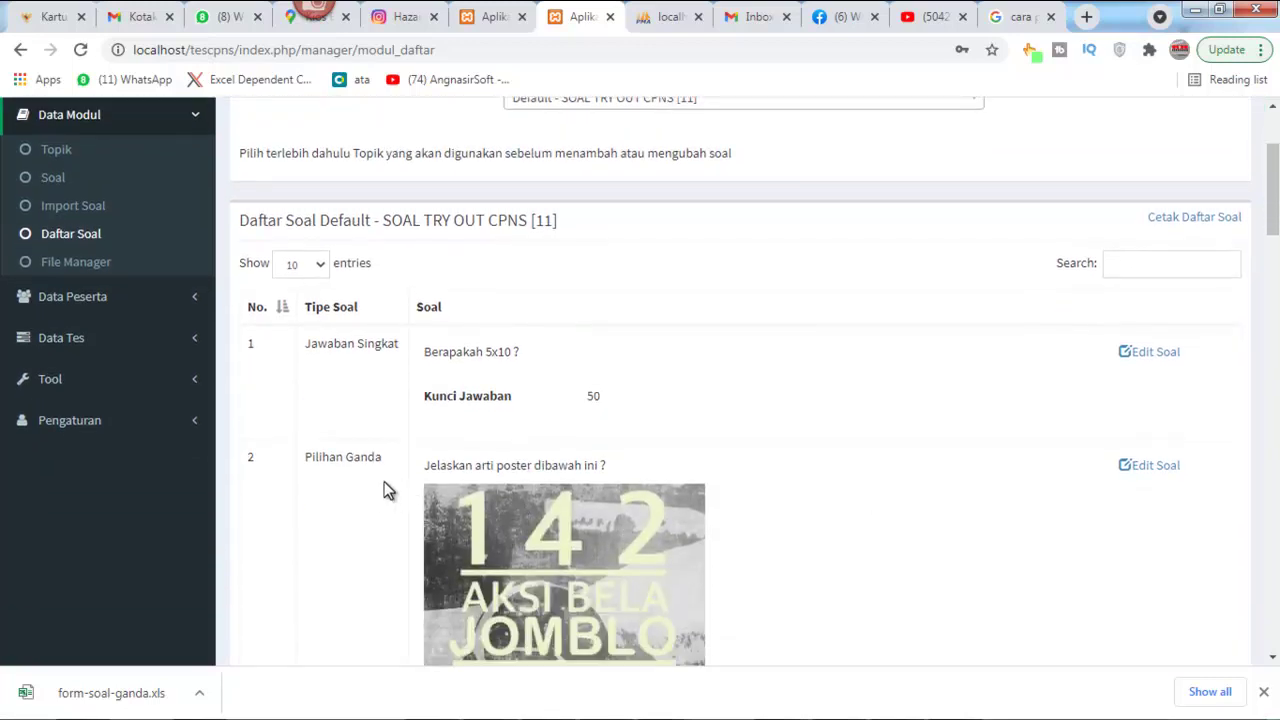
scroll(607, 479, "down", 3)
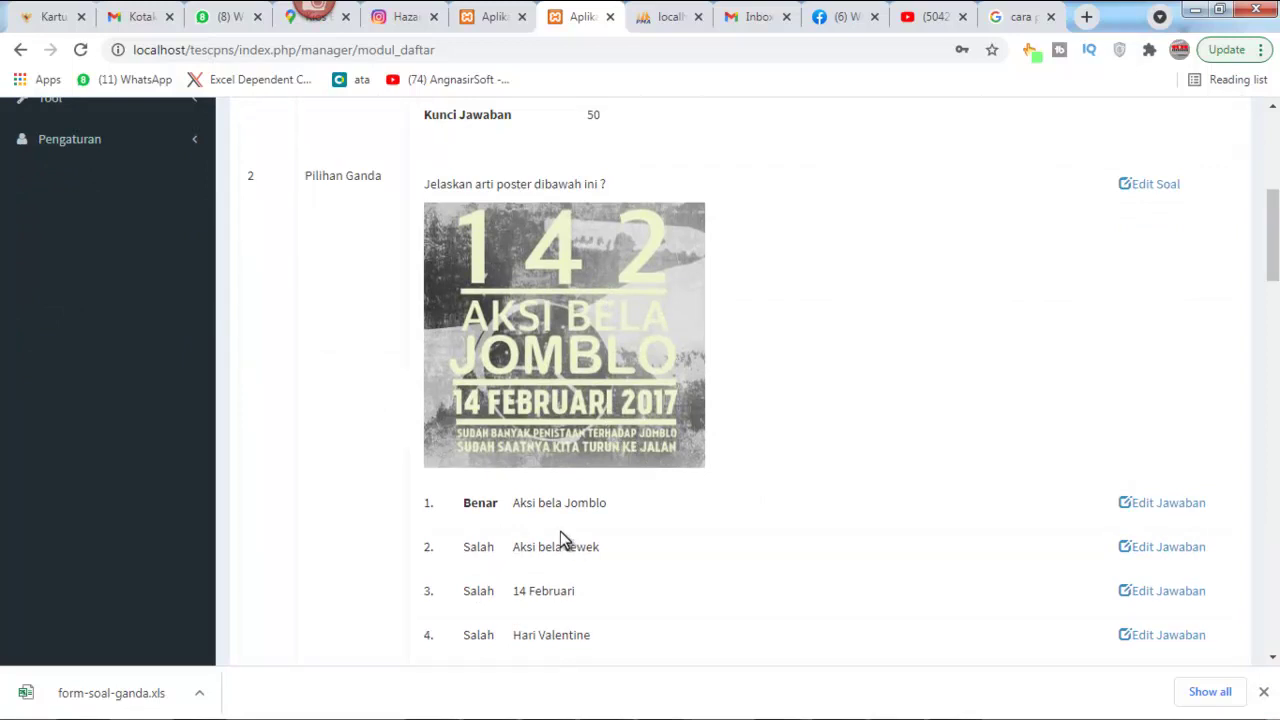
scroll(623, 535, "down", 3)
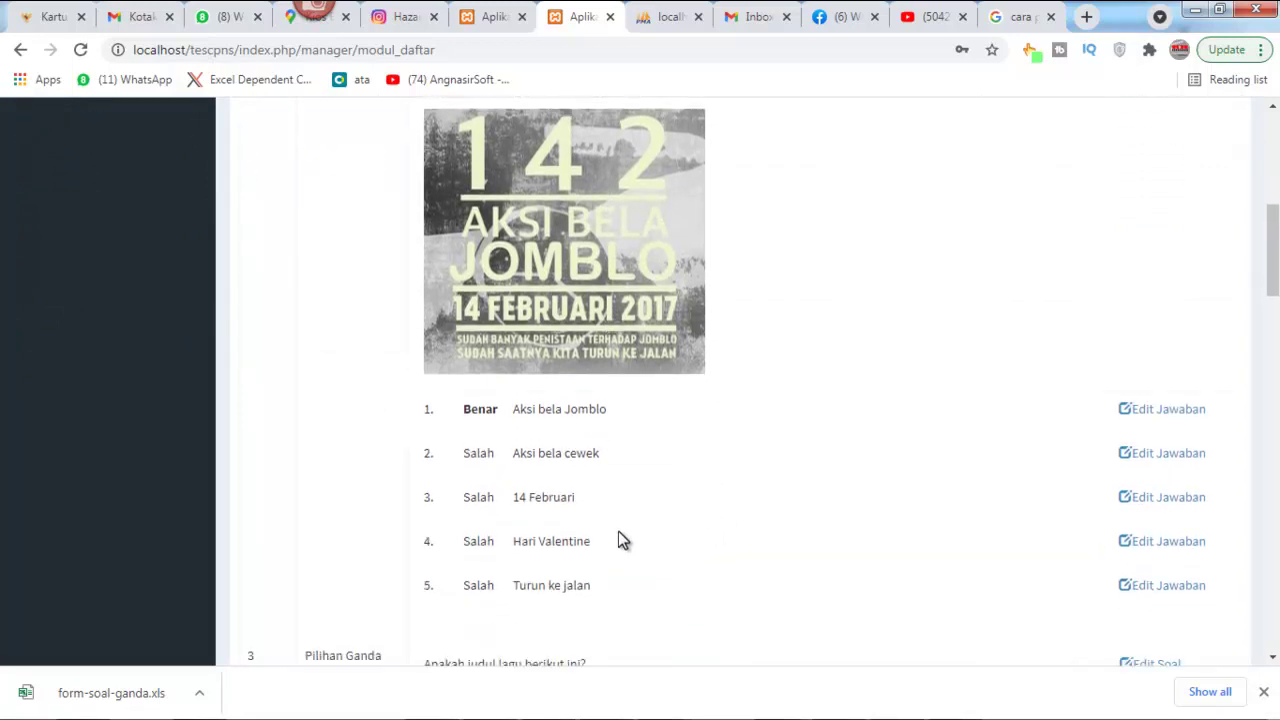
scroll(618, 540, "down", 2)
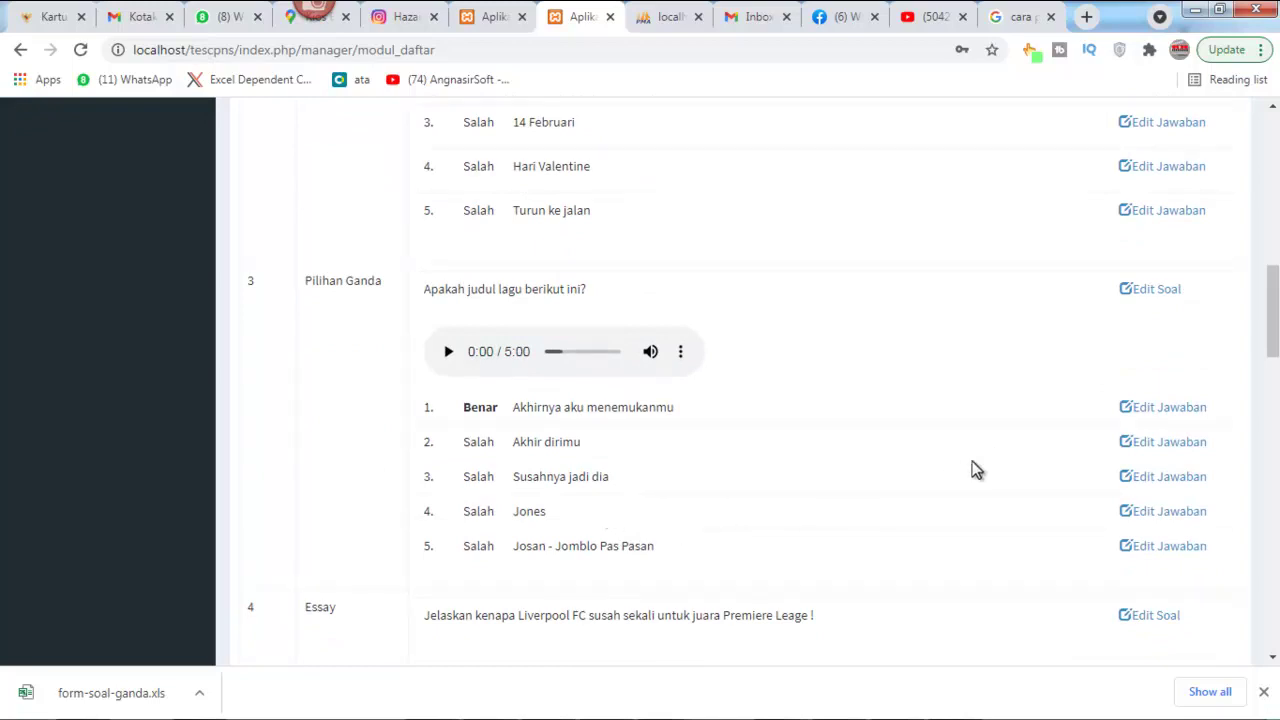
scroll(1000, 475, "down", 5)
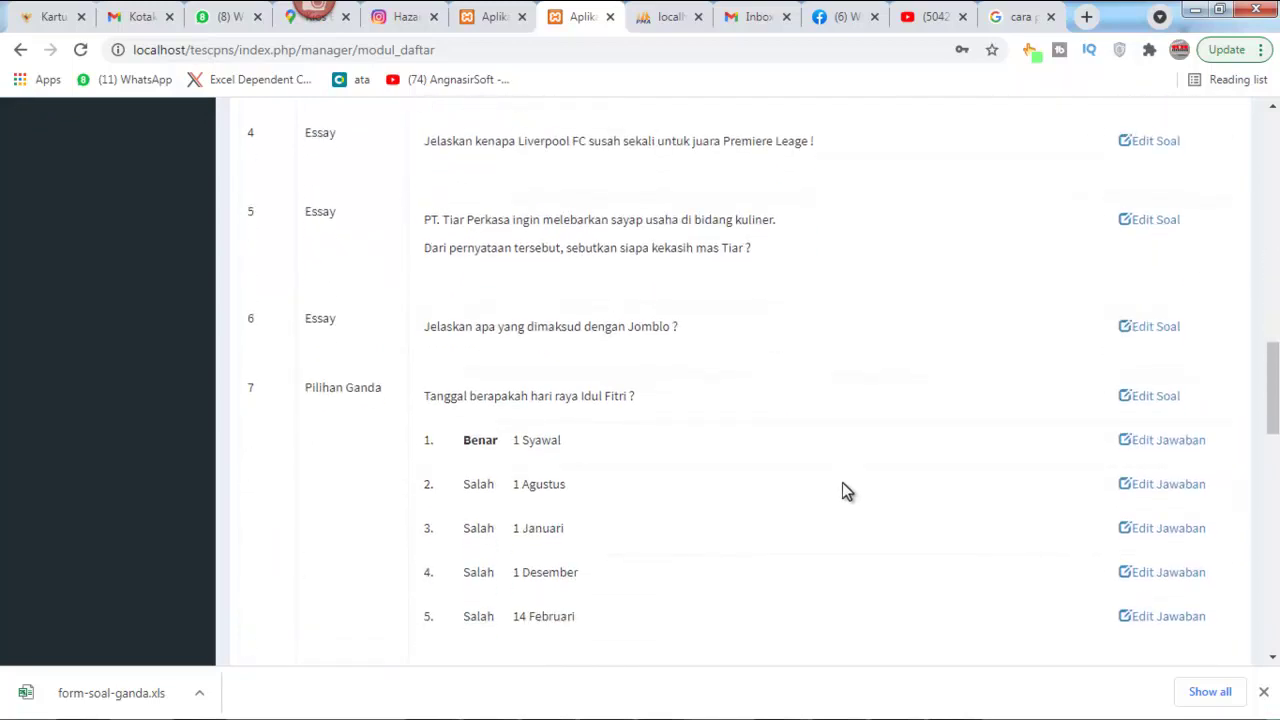
scroll(842, 490, "down", 1)
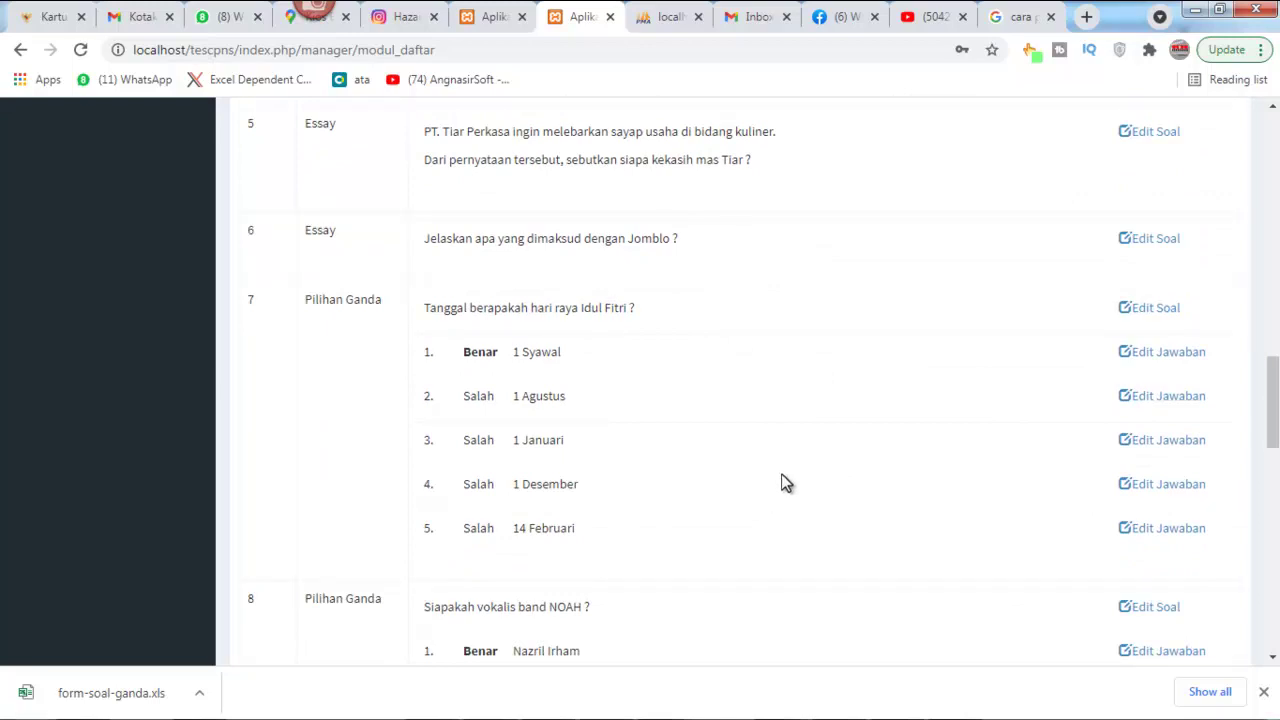
scroll(808, 477, "down", 4)
scroll(831, 477, "down", 4)
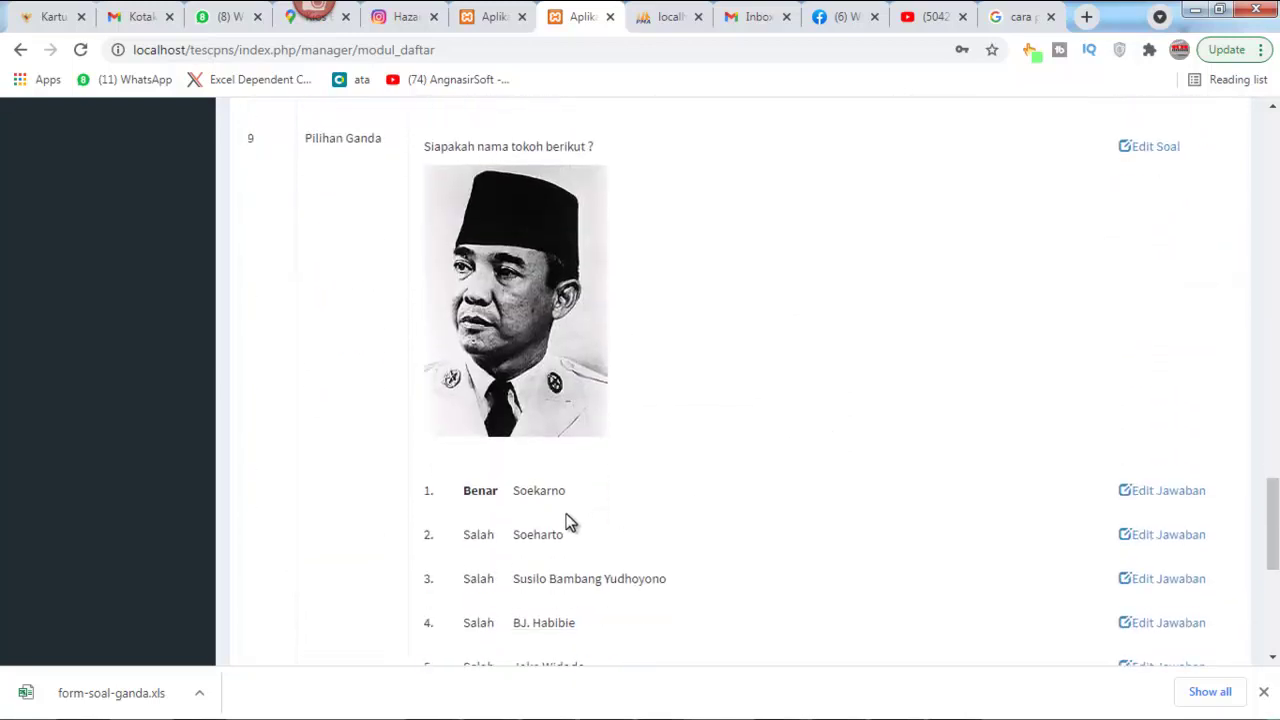
scroll(851, 484, "up", 15)
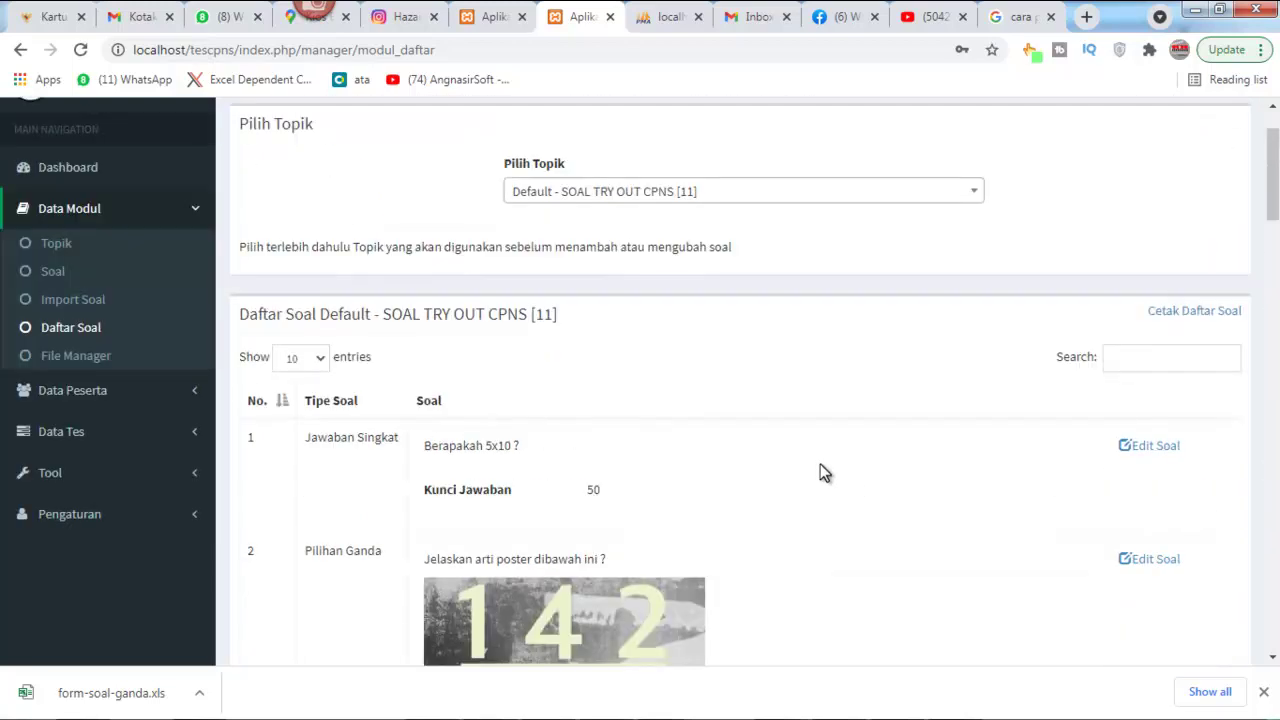
- Display the Tes Intelegensia Umum (TIU) question list, and switch the topic back to Default - SOAL TRY OUT CPNS
left_click(973, 193)
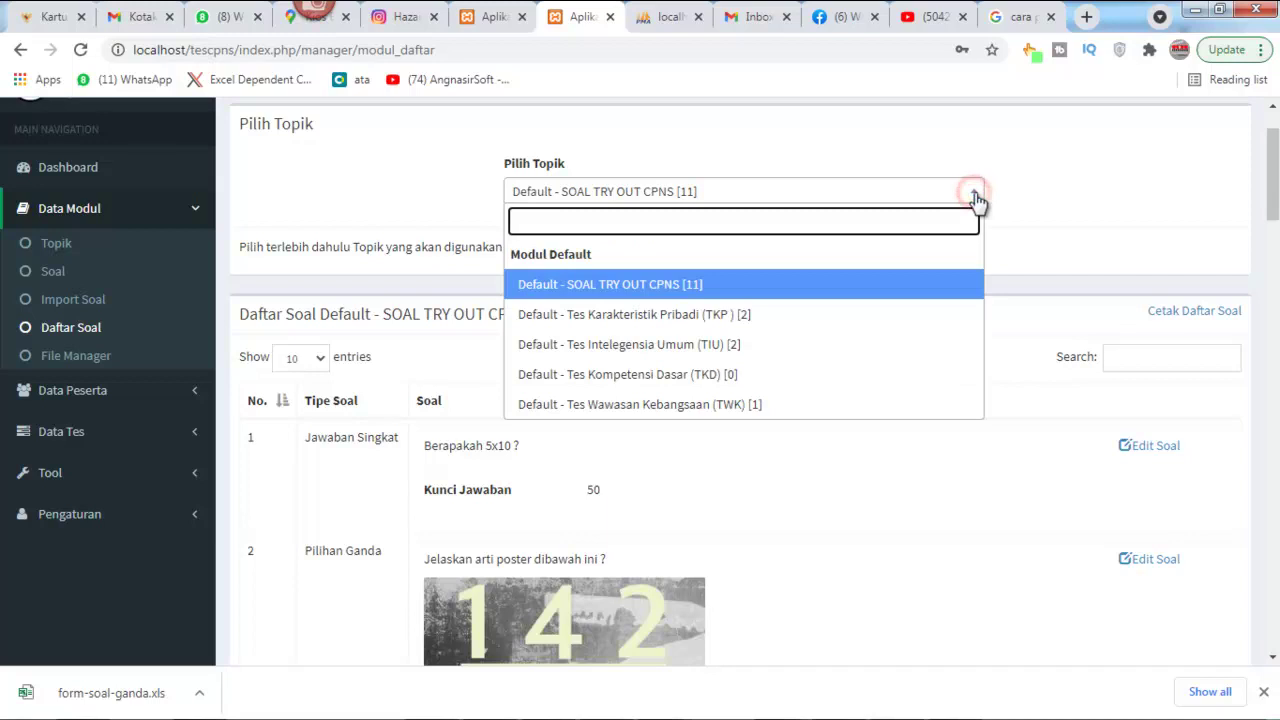
left_click(845, 352)
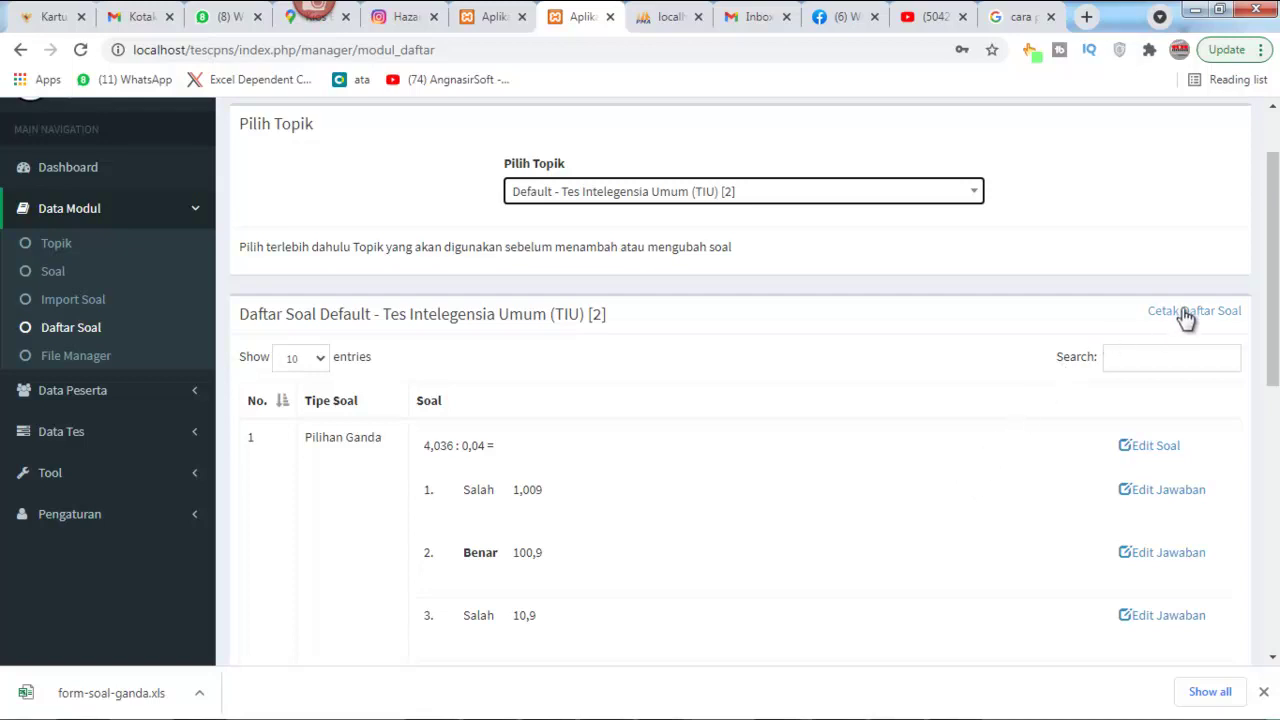
left_click(976, 195)
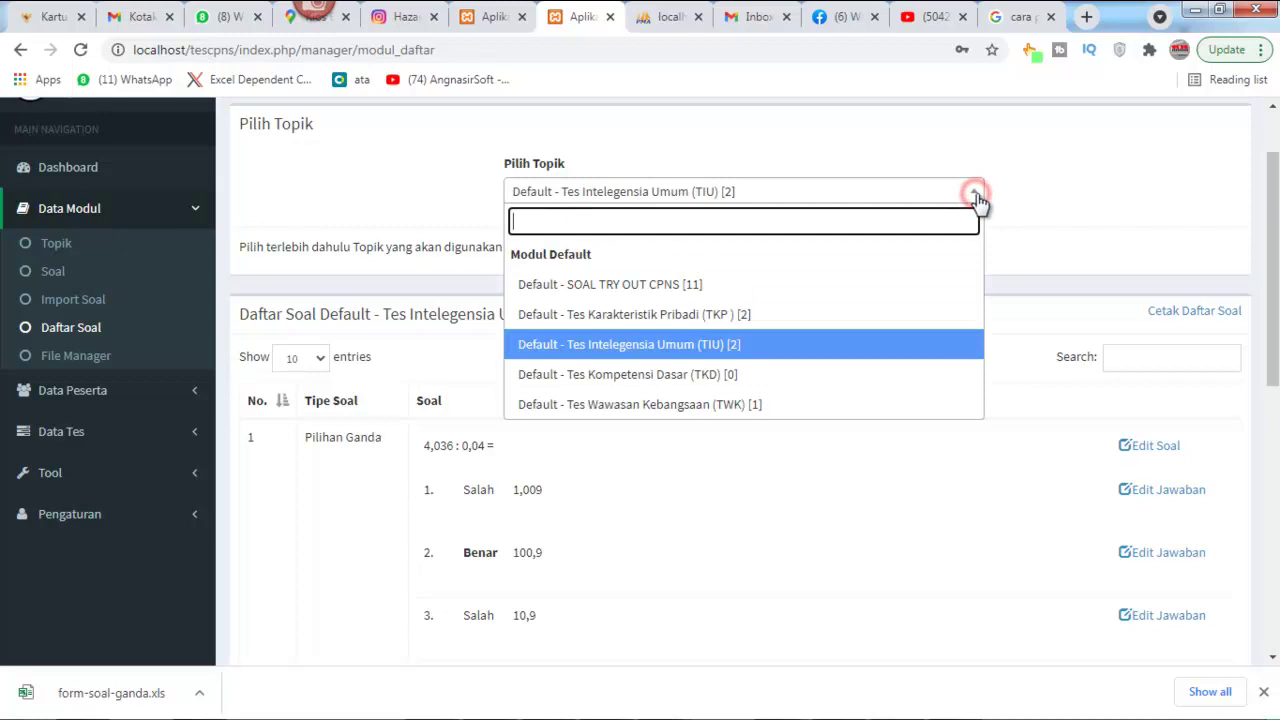
left_click(914, 288)
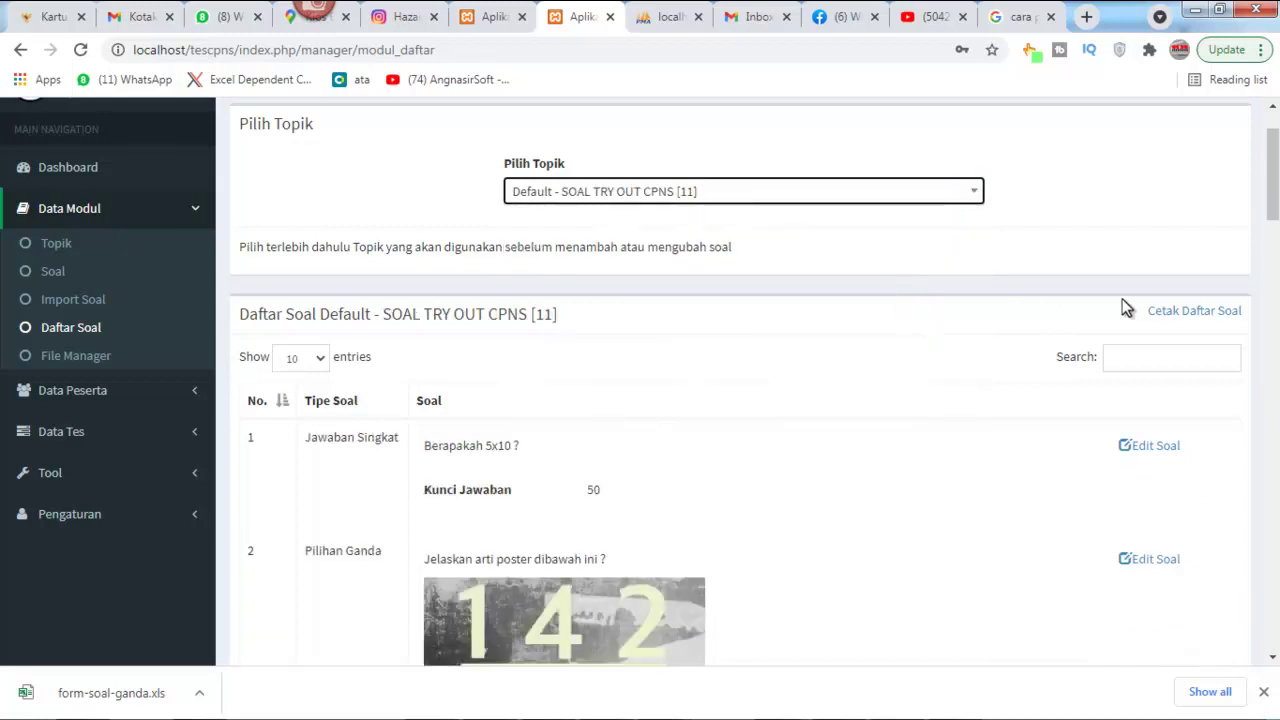
- Preview the printable SOAL TRY OUT CPNS question list, cancel the printing and close the print page
left_click(1186, 313)
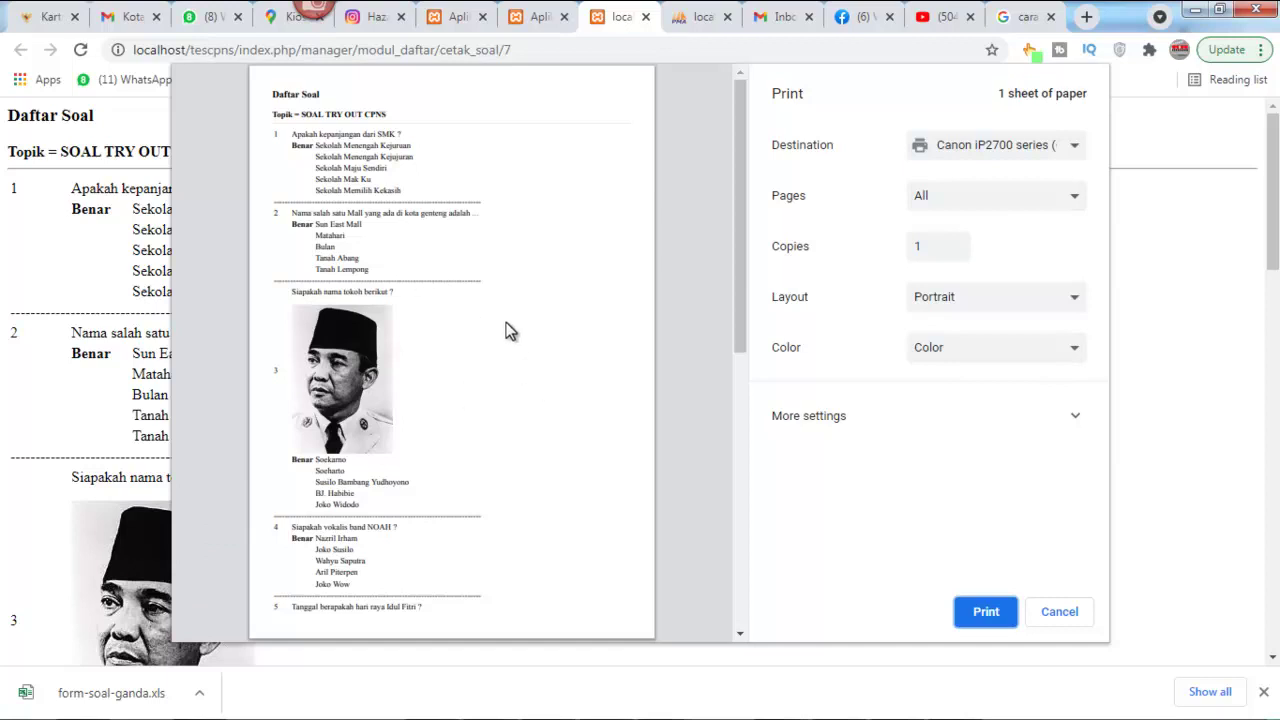
left_click(1062, 614)
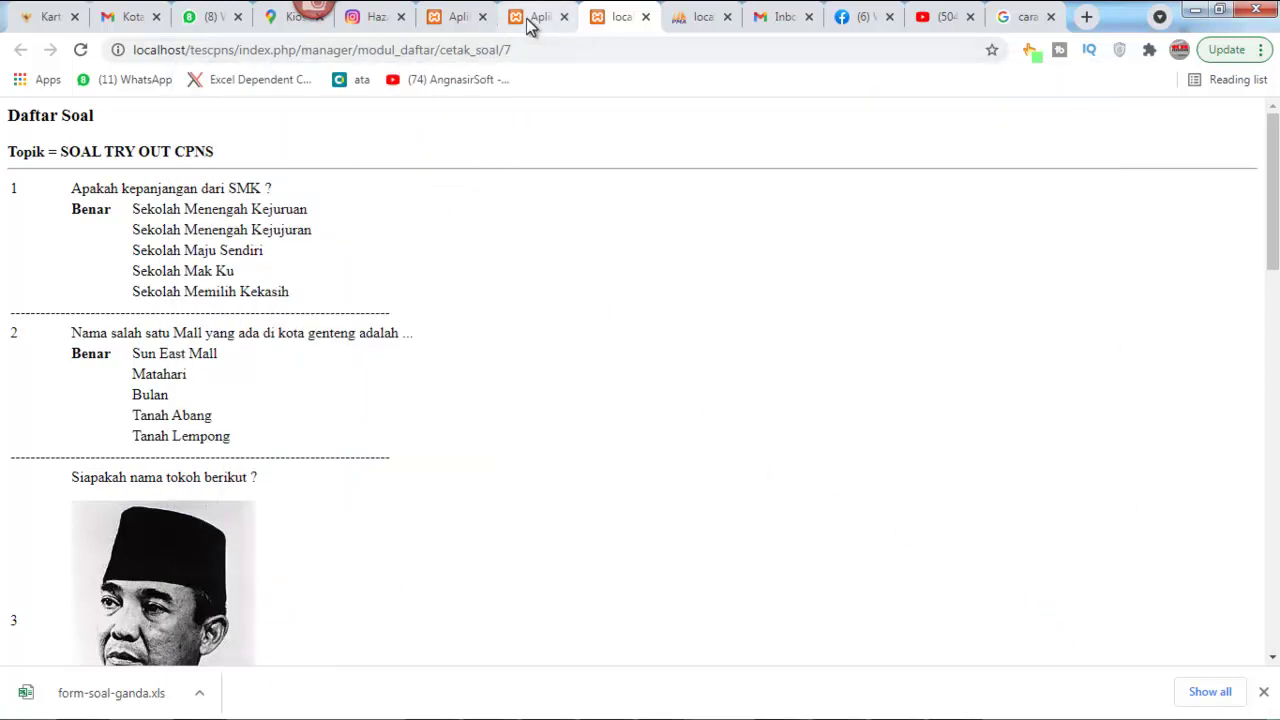
left_click(645, 18)
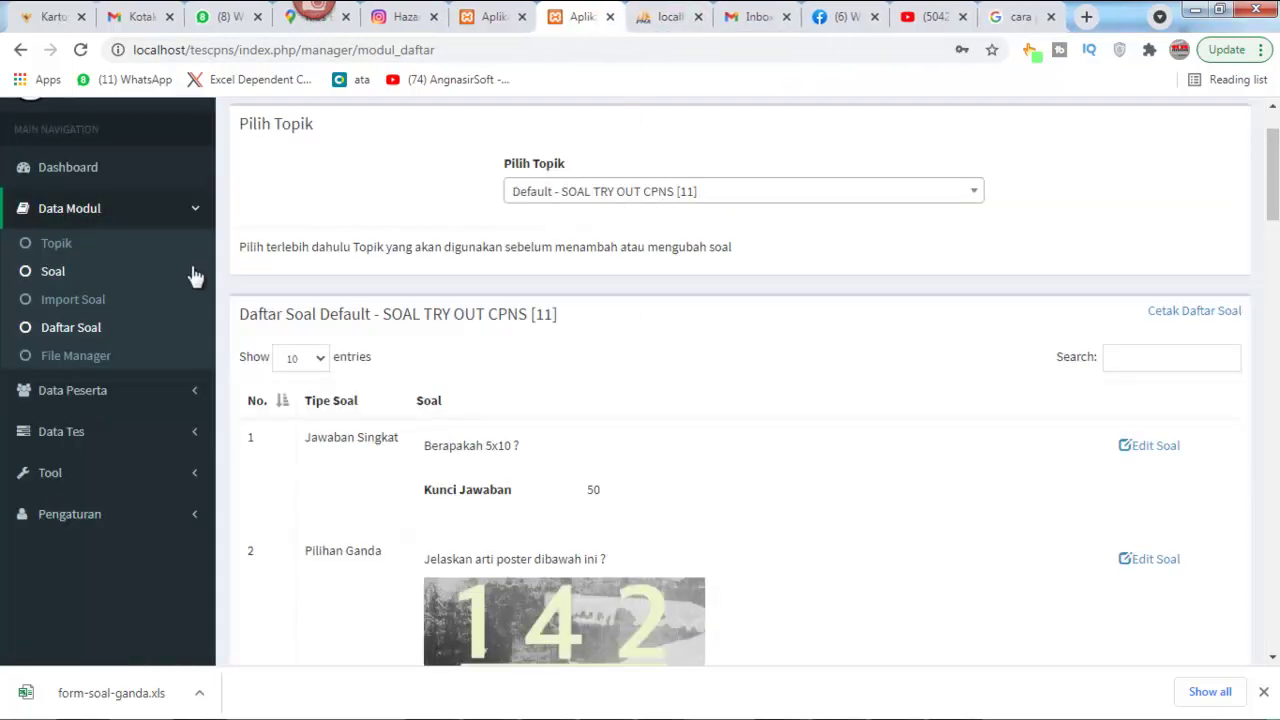
- Open the File Manager page under Data Modul and review the directories in Uploads
left_click(77, 366)
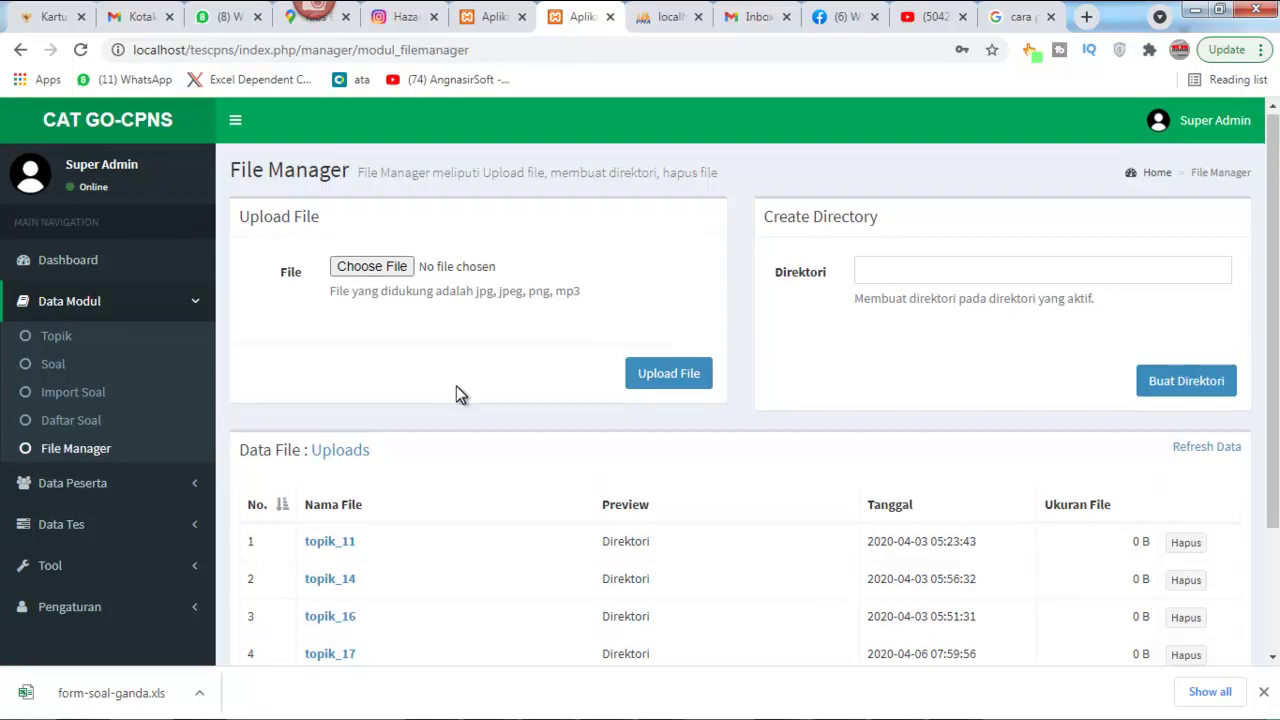
scroll(456, 386, "down", 2)
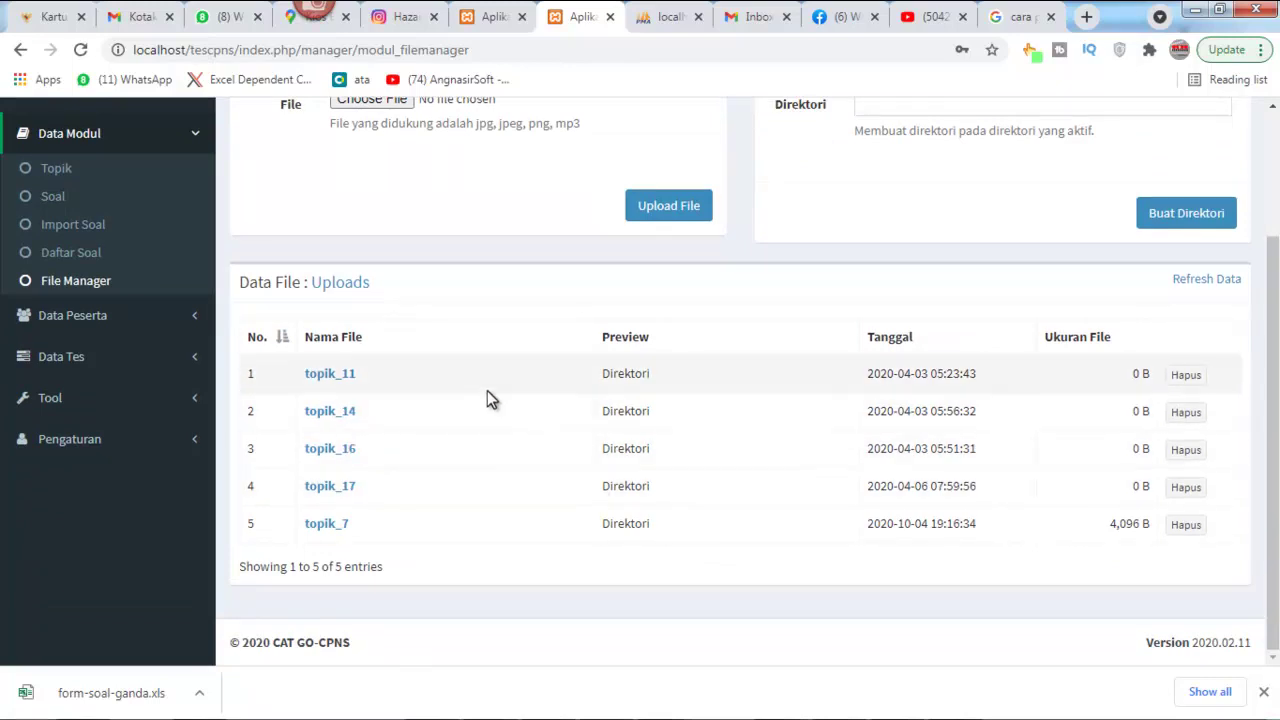
- Dismiss the Windows color scheme prompt, and generate a test token with a Masa Aktif of 1 Hari on the Token page under Data Tes
left_click(203, 325)
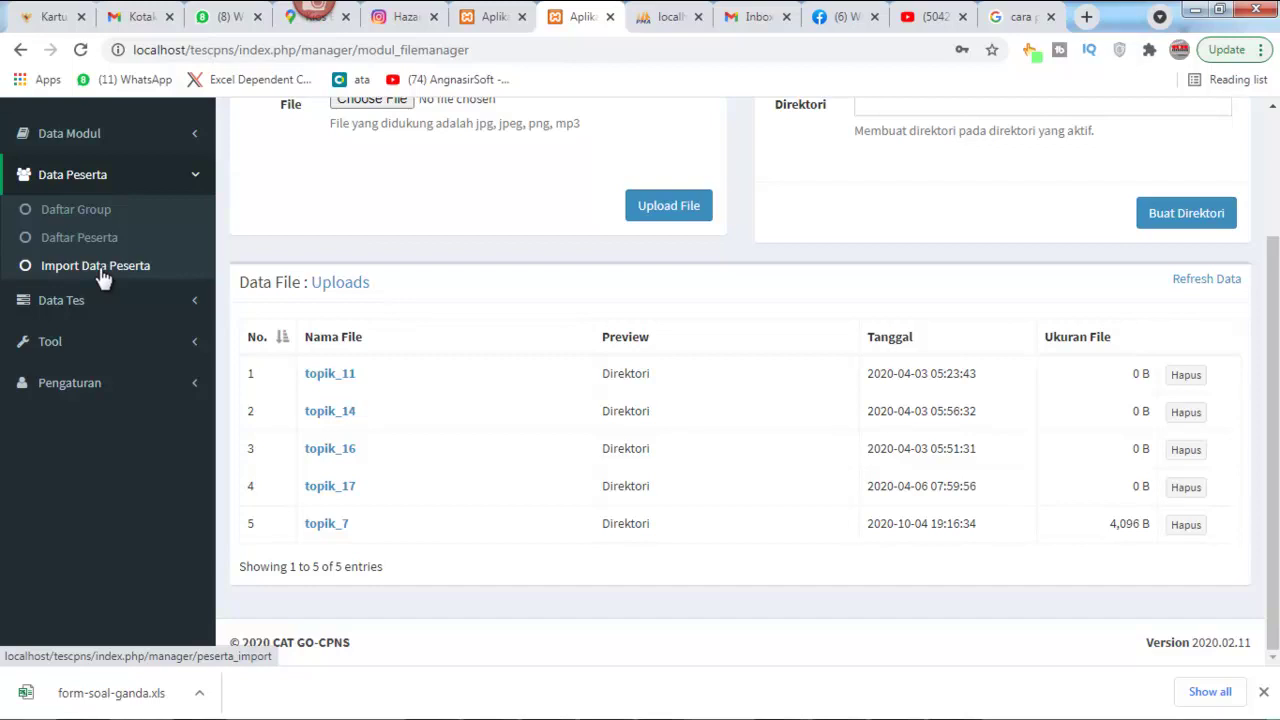
left_click(196, 312)
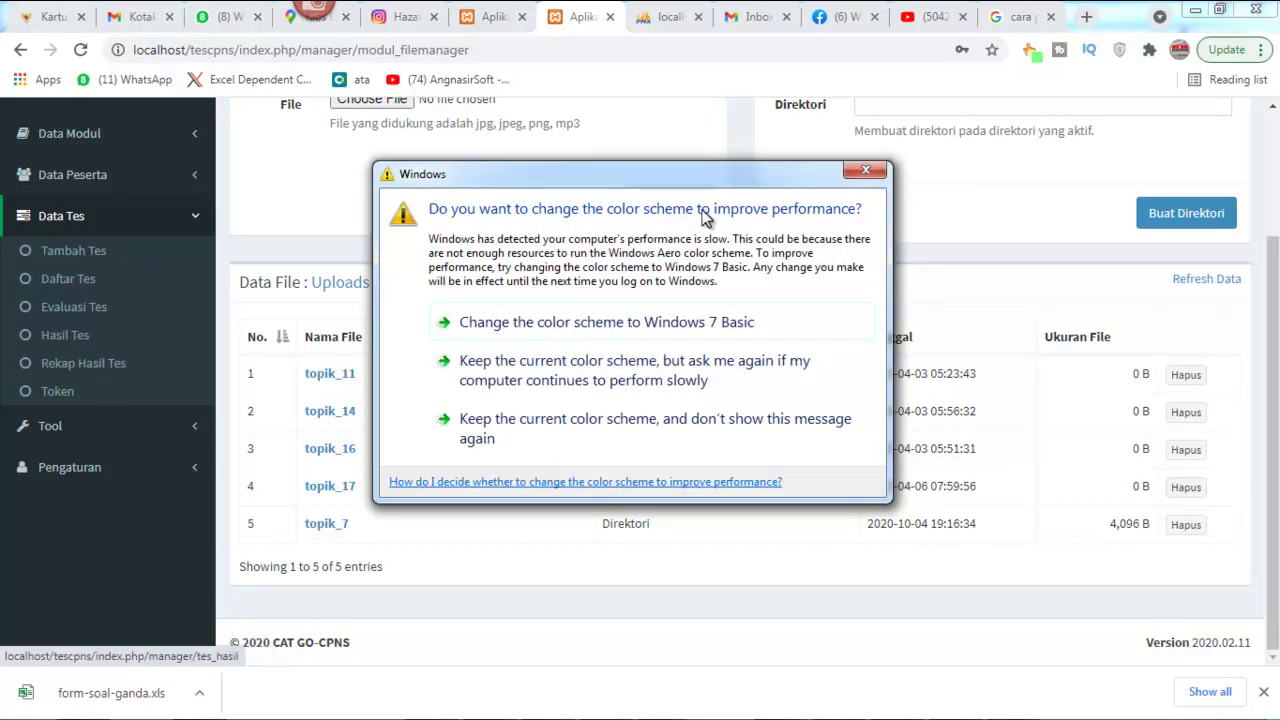
left_click(866, 171)
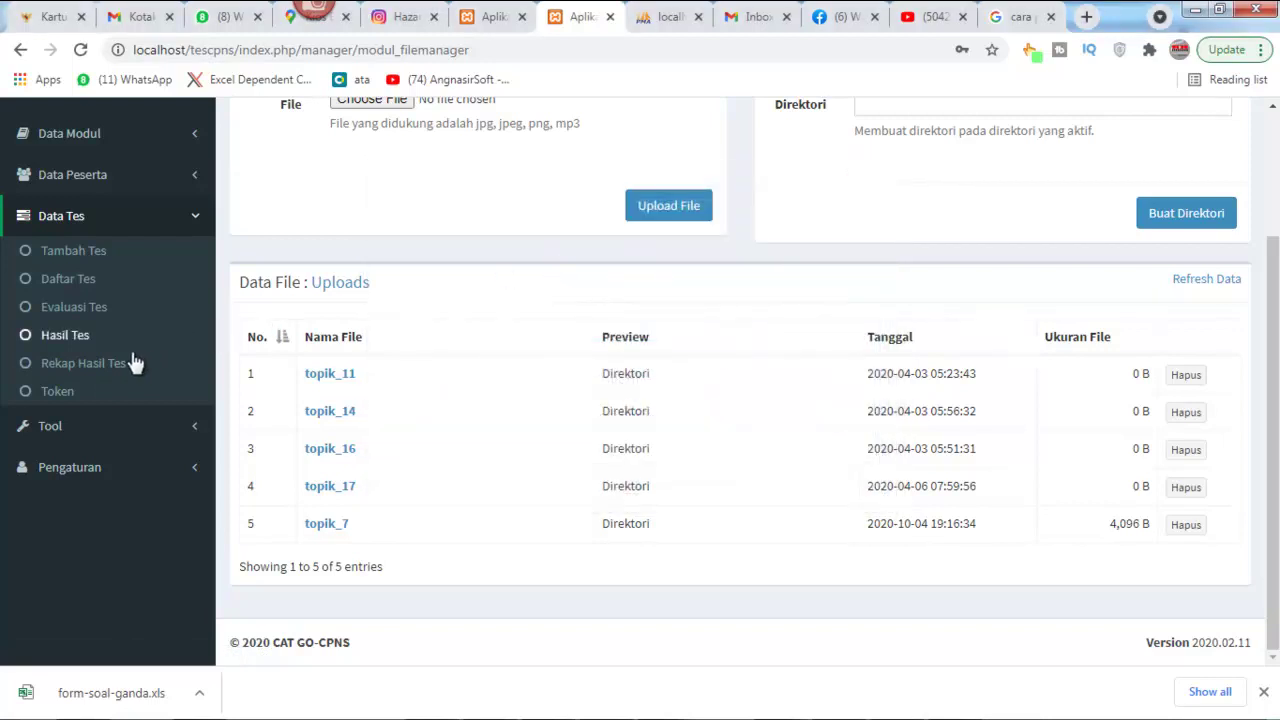
left_click(58, 393)
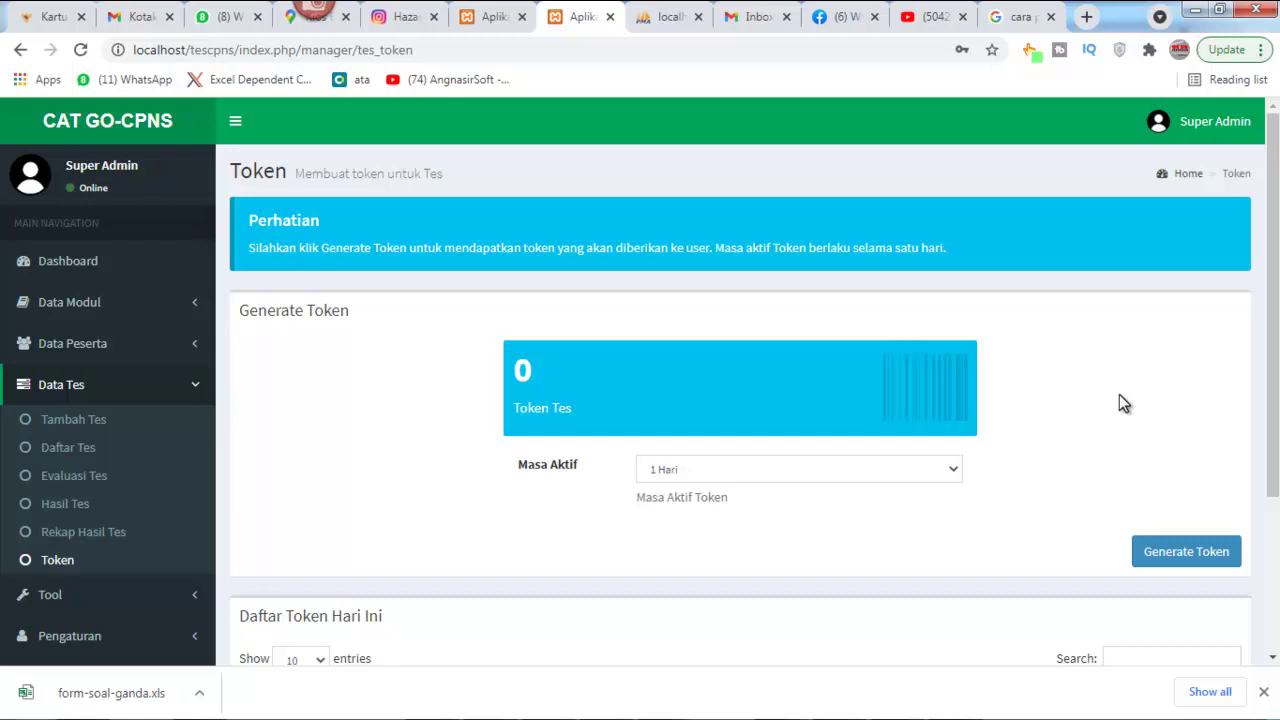
left_click(1165, 562)
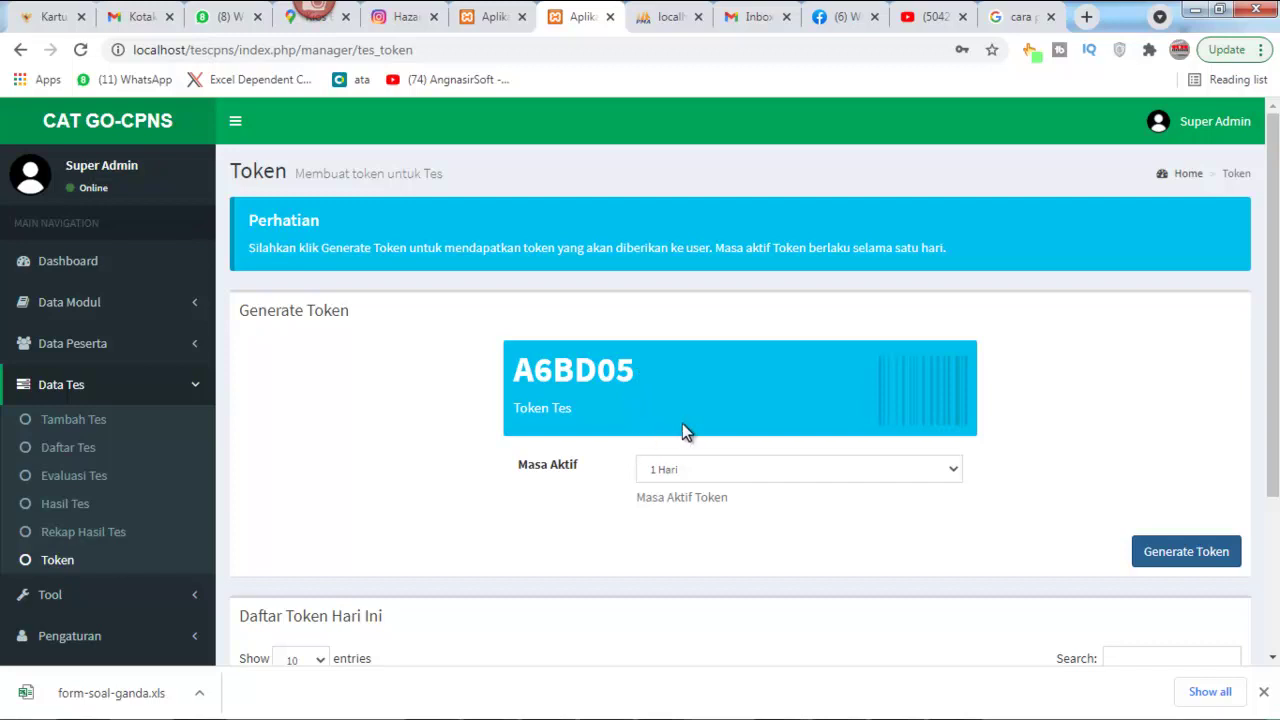
- Review the Masa Aktif duration options, keep 1 Hari, and look at the Daftar Token Hari Ini list
left_click(954, 470)
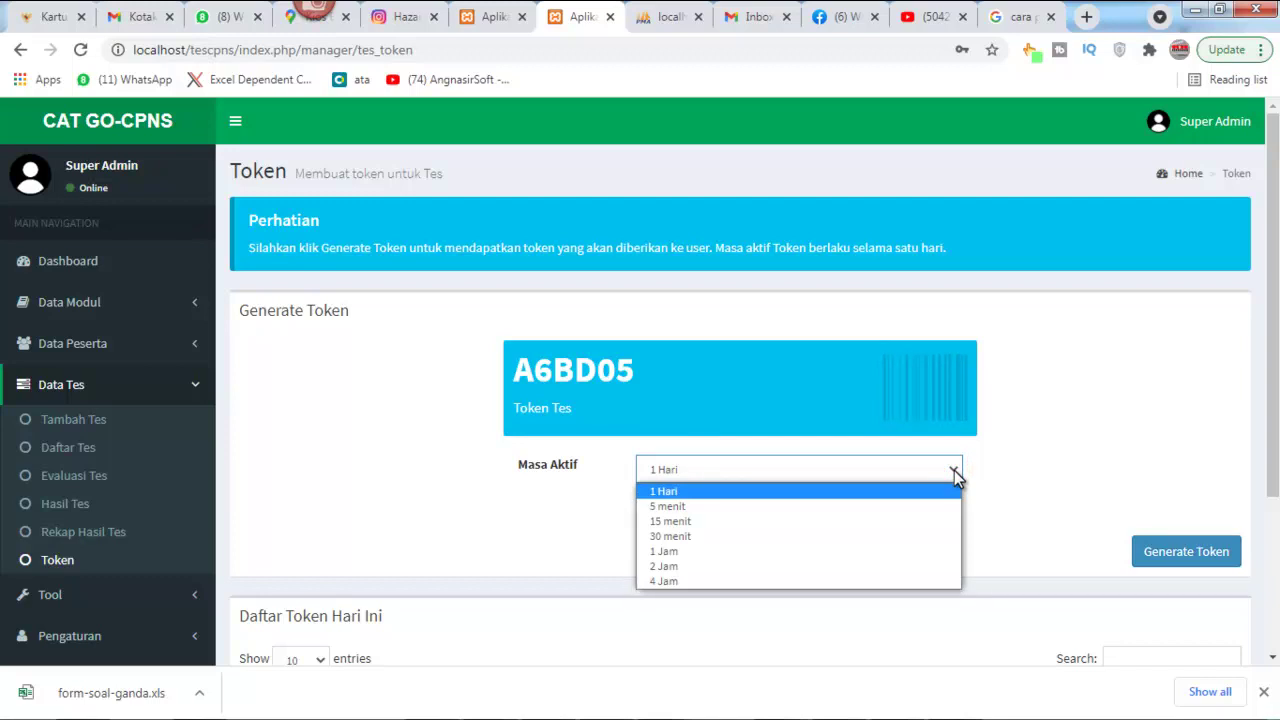
left_click(1061, 447)
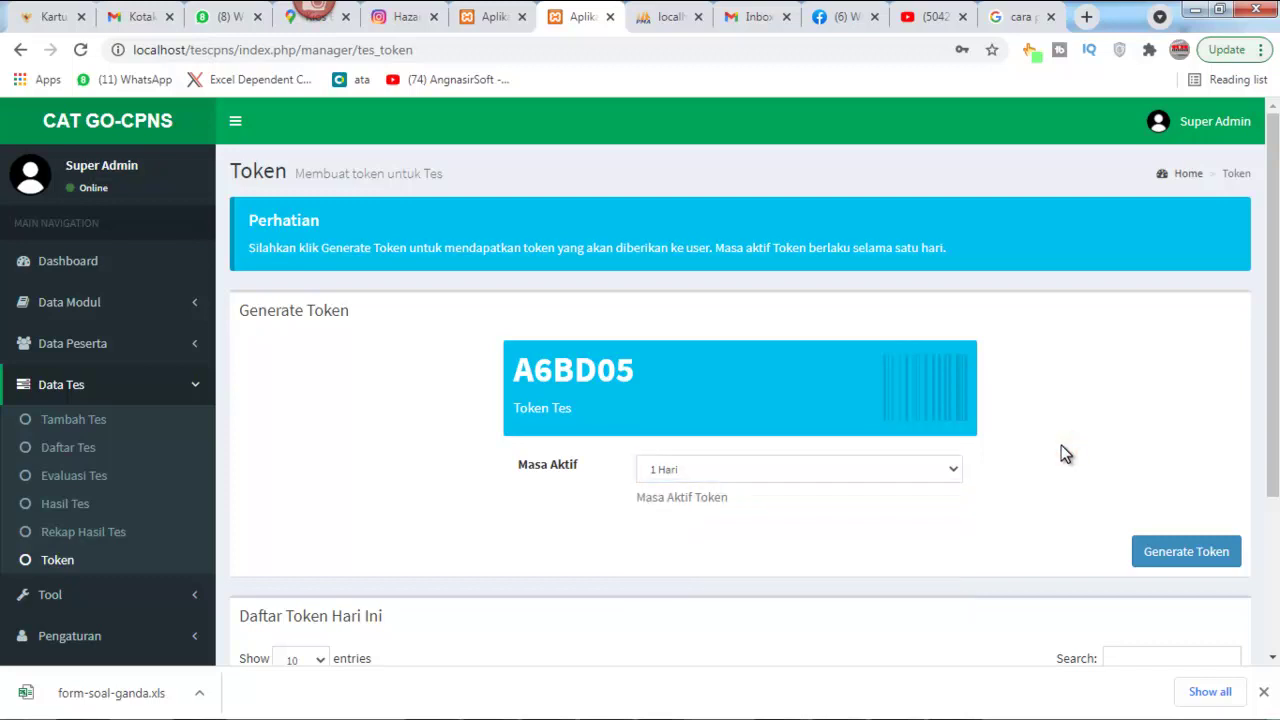
scroll(359, 452, "down", 3)
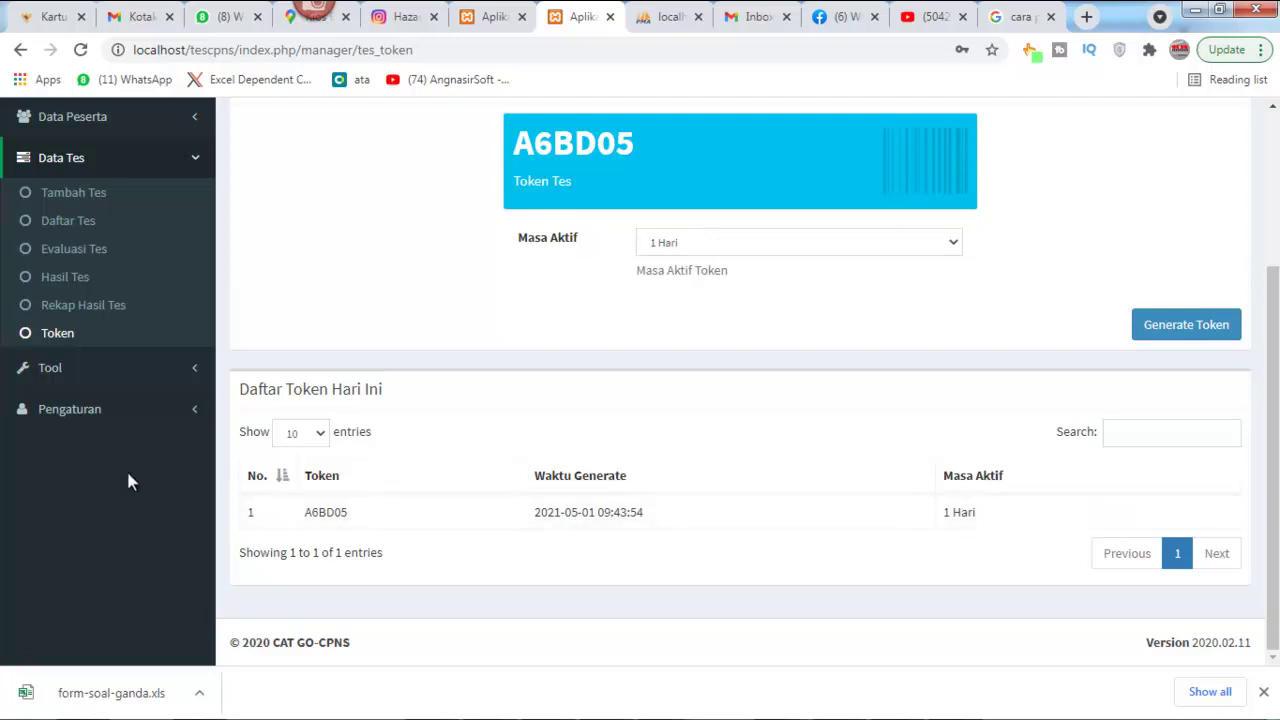
- Look through the Tool and Pengaturan sections, review the Daftar Menu User entries on the Pengaturan Menu page, and dismiss the color scheme prompt
left_click(200, 378)
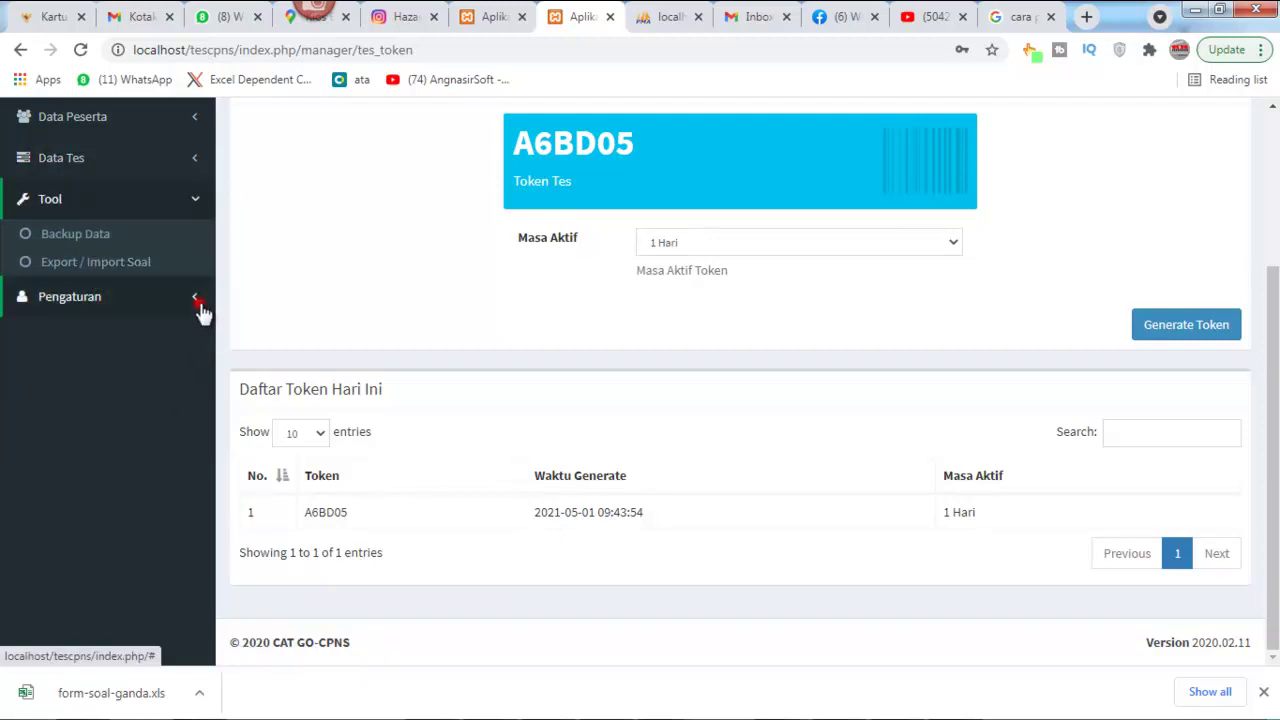
left_click(197, 300)
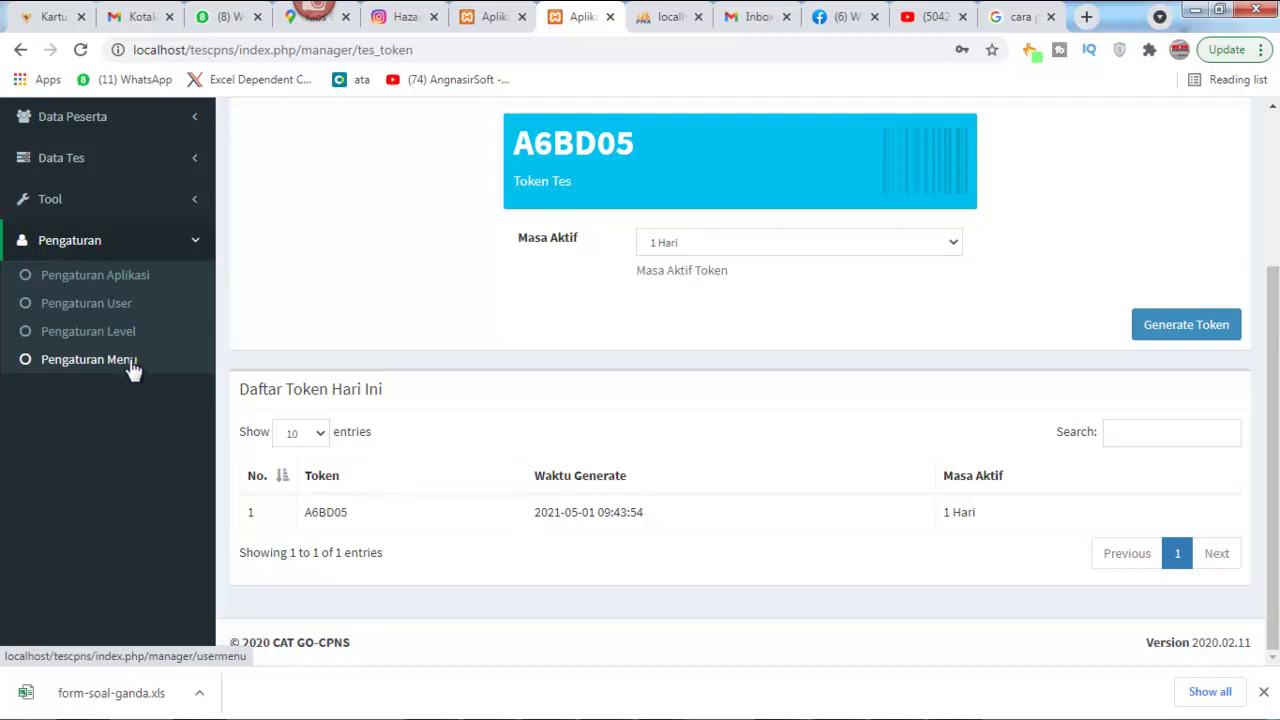
left_click(131, 366)
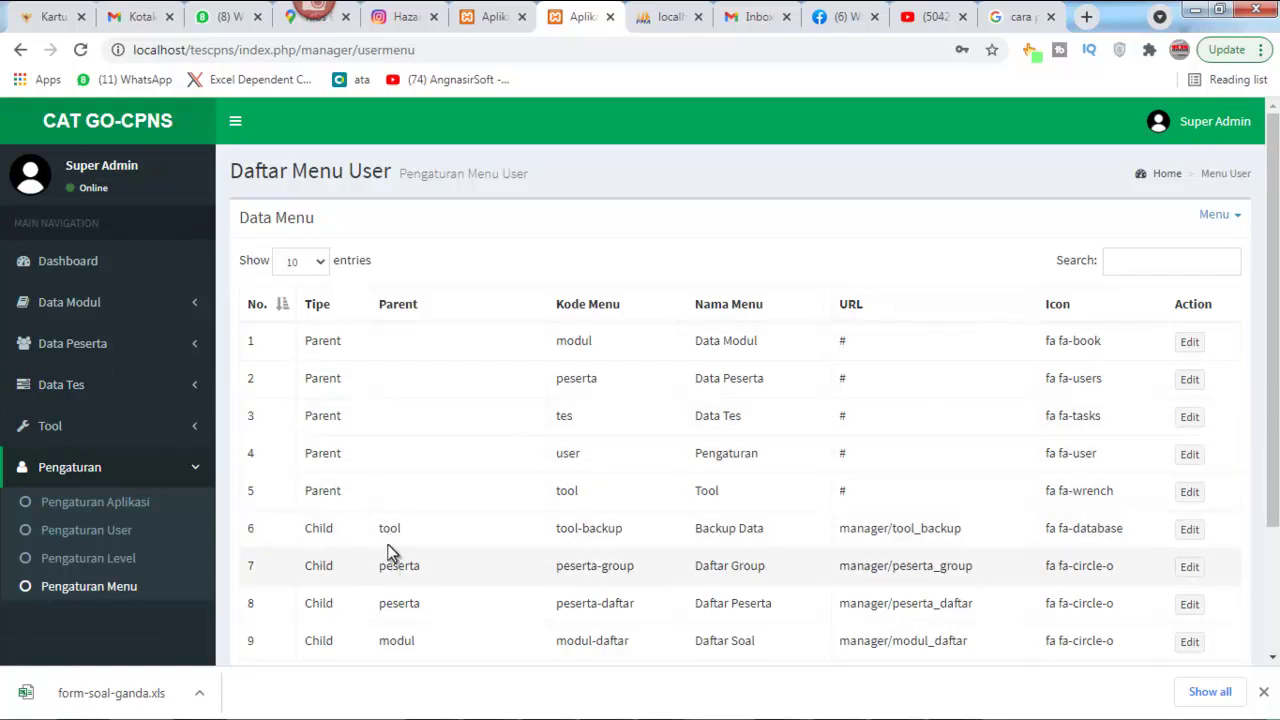
scroll(463, 517, "down", 2)
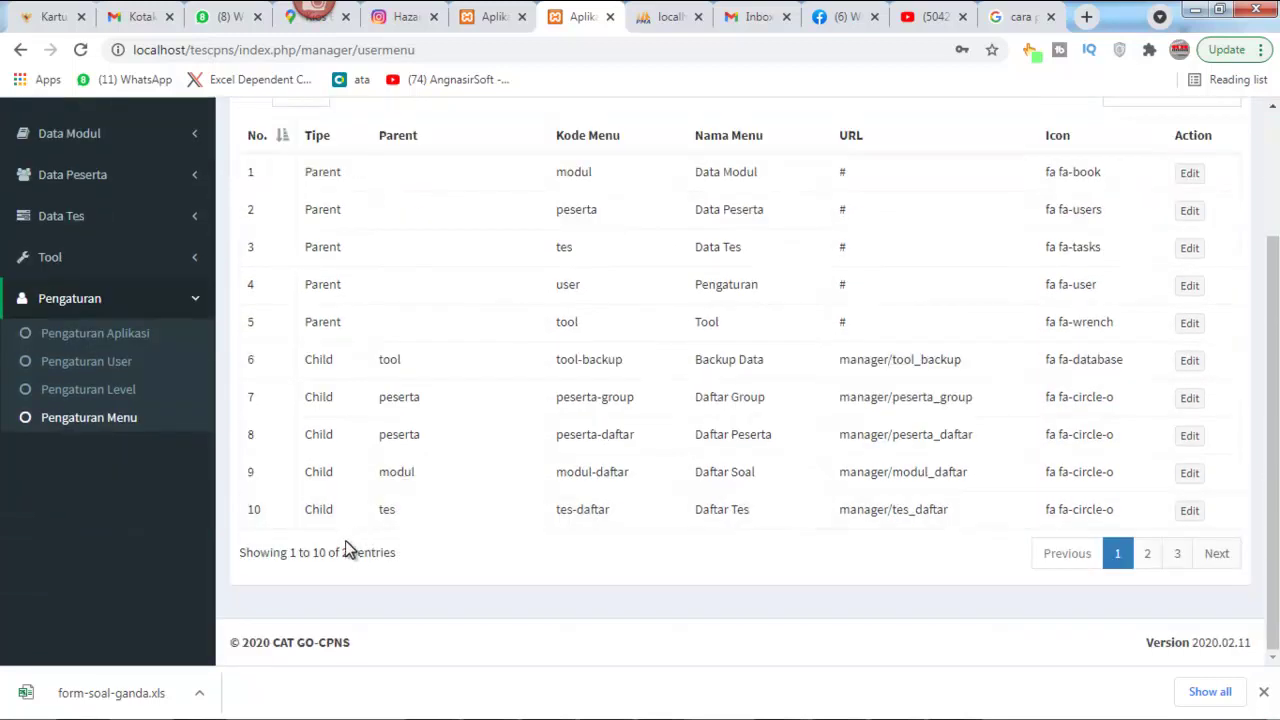
scroll(385, 540, "up", 2)
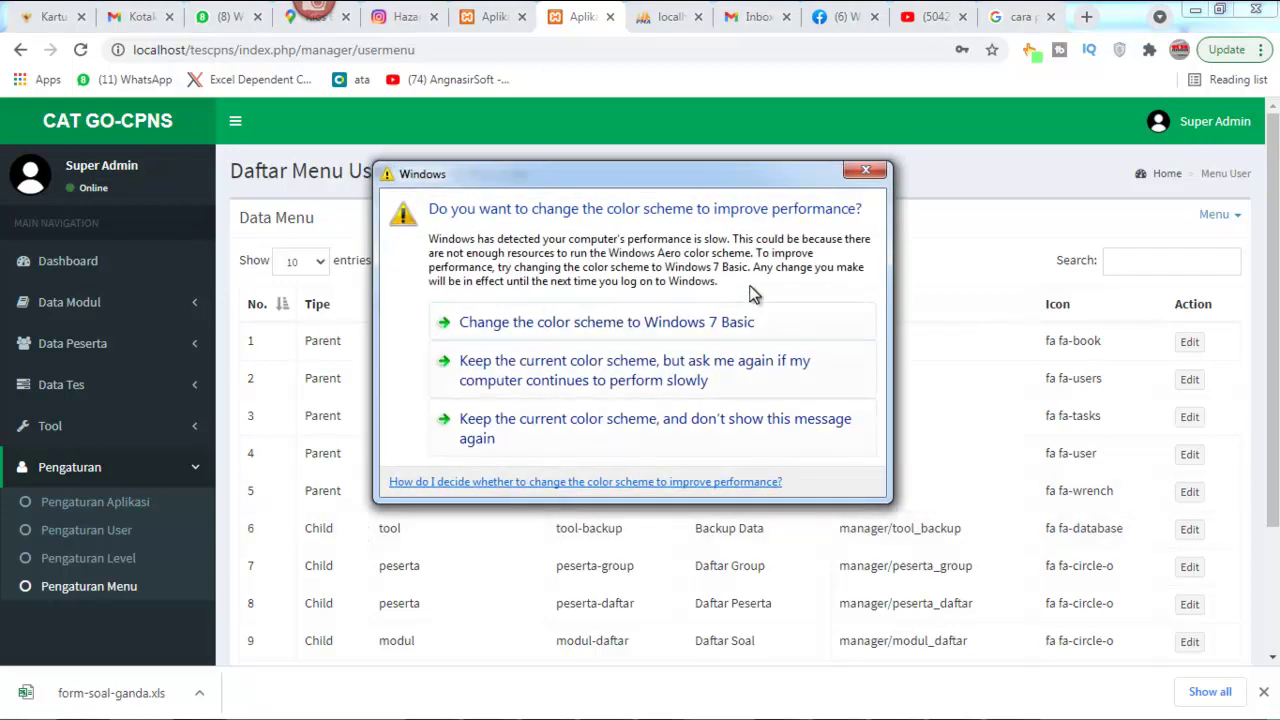
left_click(866, 172)
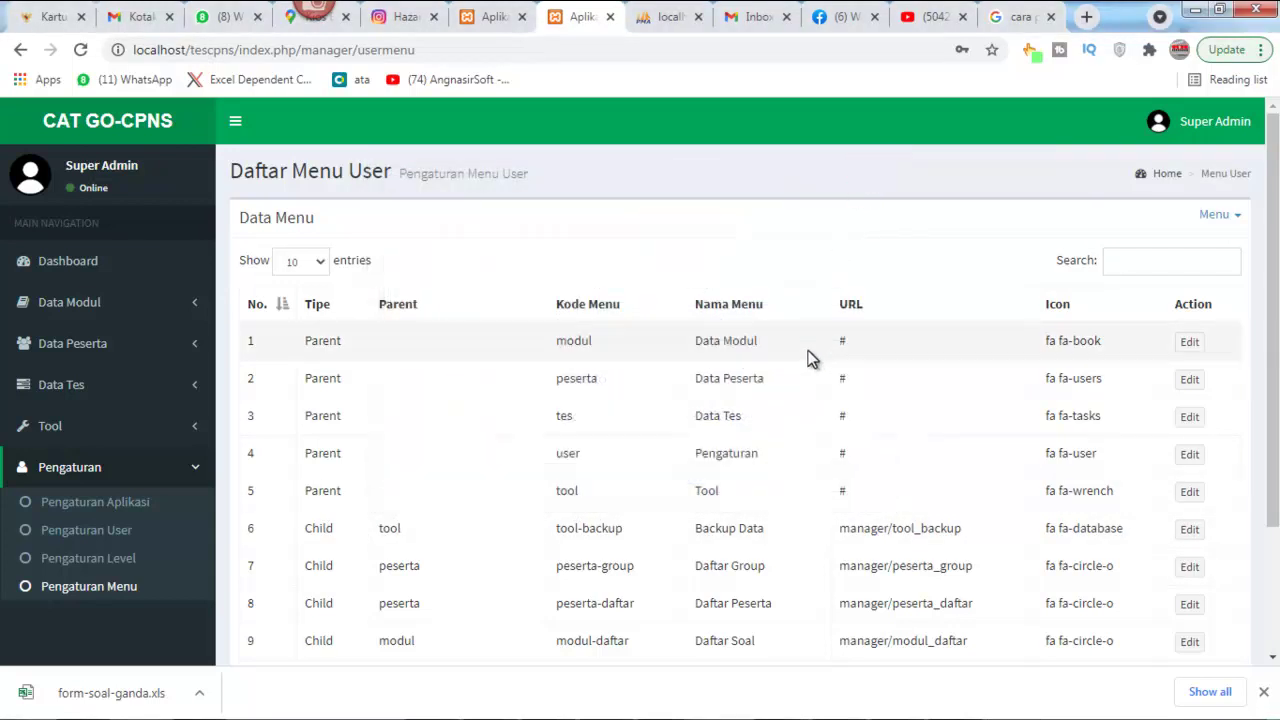